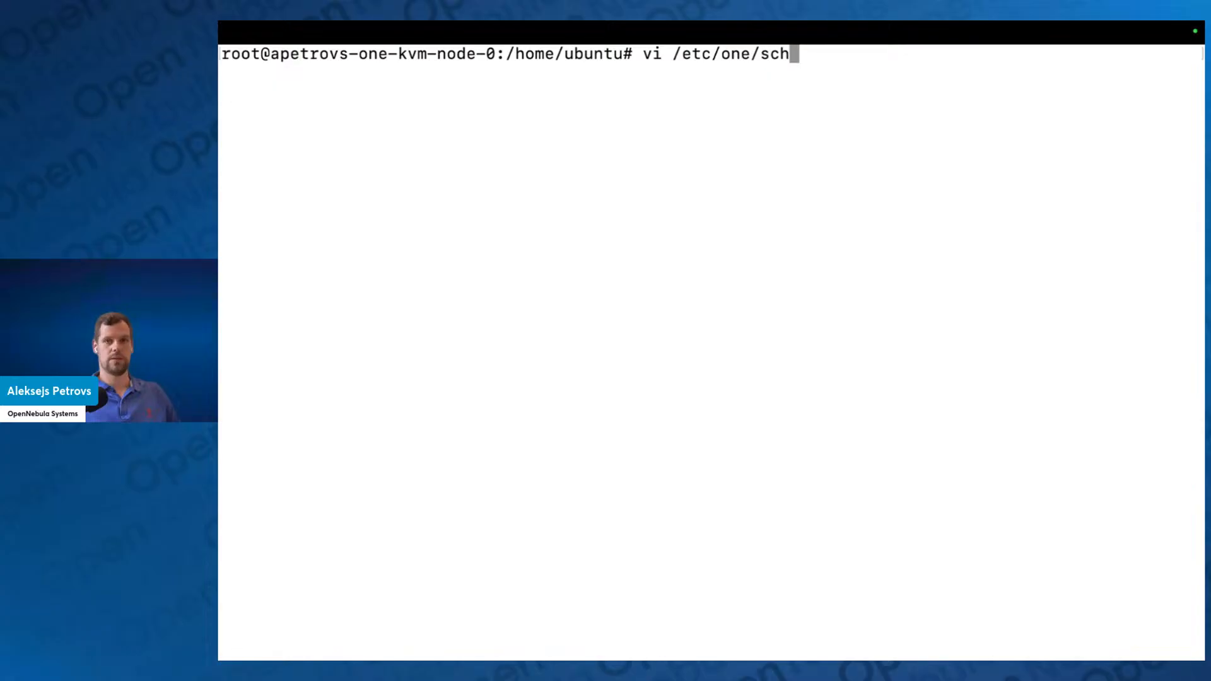
Step: Open the scheduler configuration file /etc/one/schedulers/one_drs.conf in vi
{"action": "key", "text": "Tab"}
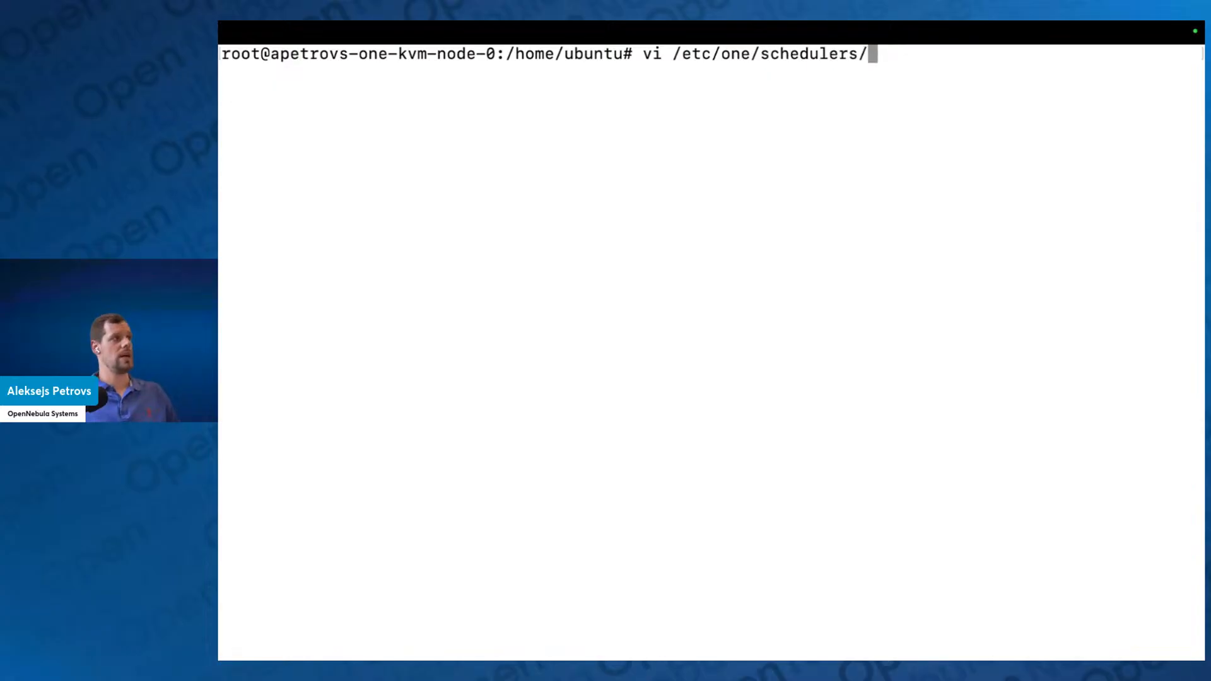
{"action": "type", "text": "o"}
{"action": "key", "text": "Tab"}
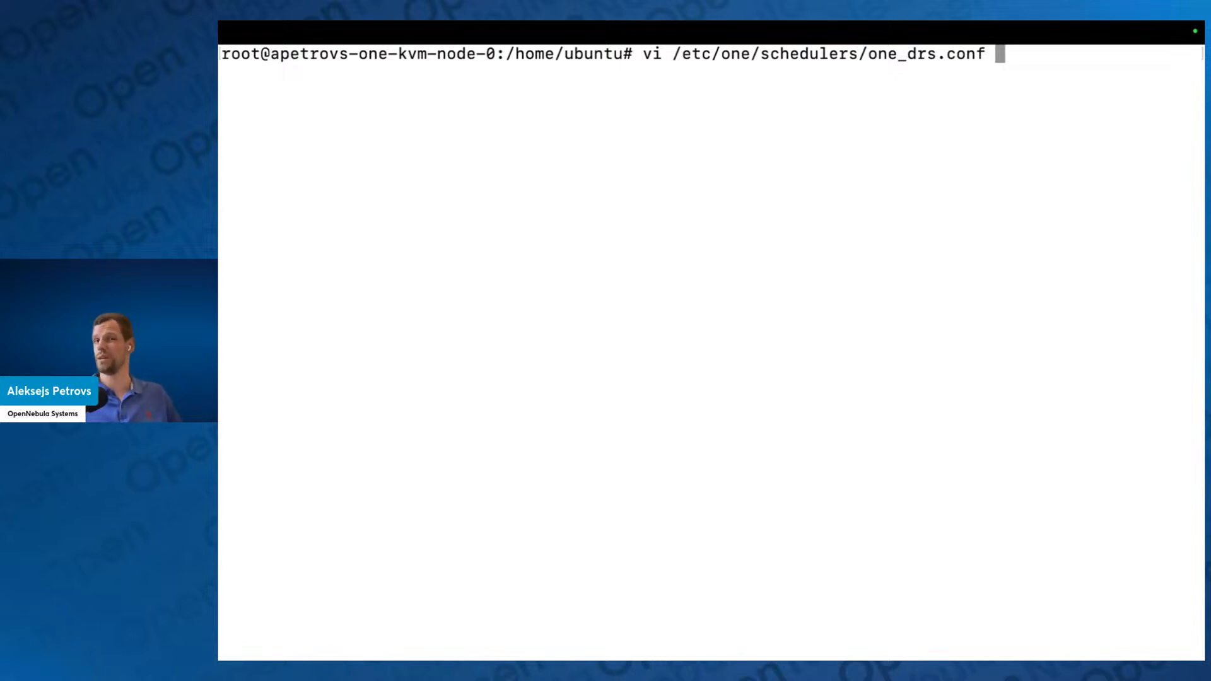
{"action": "key", "text": "Return"}
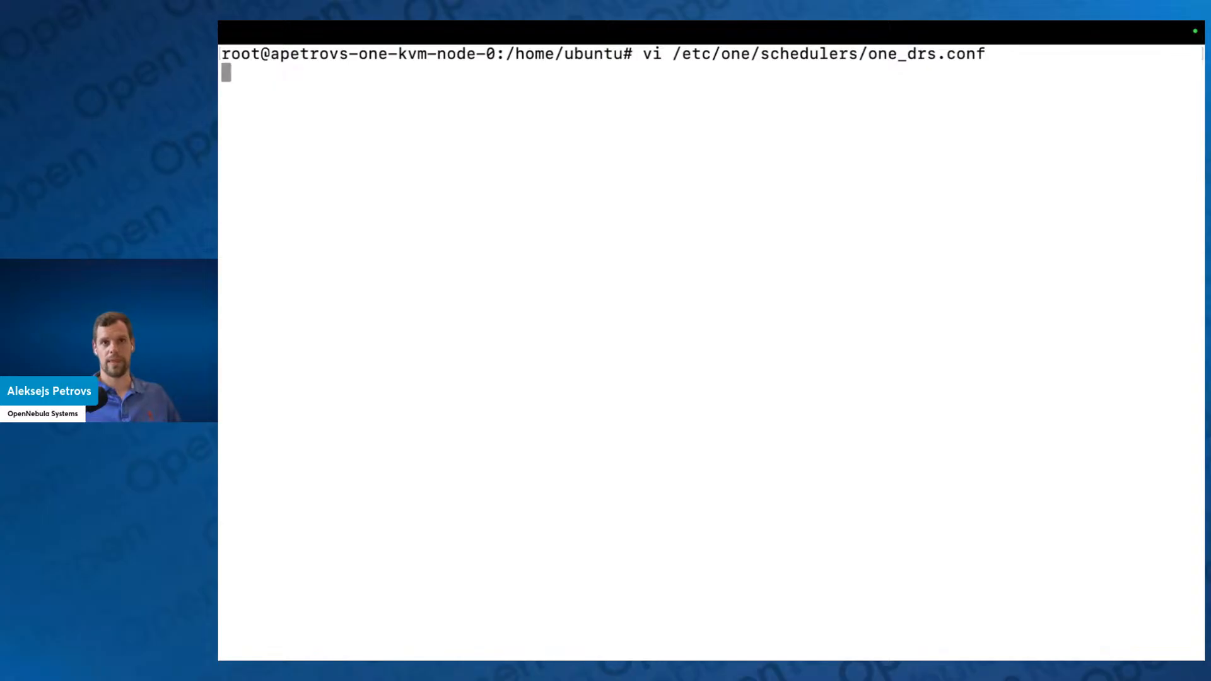
Step: Read through the documented ILP Optimizer attributes down to the active DEFAULT_SCHED, PLACE and OPTIMIZE settings
{"action": "scroll", "coordinate": [585, 472], "scroll_direction": "down", "scroll_amount": 9}
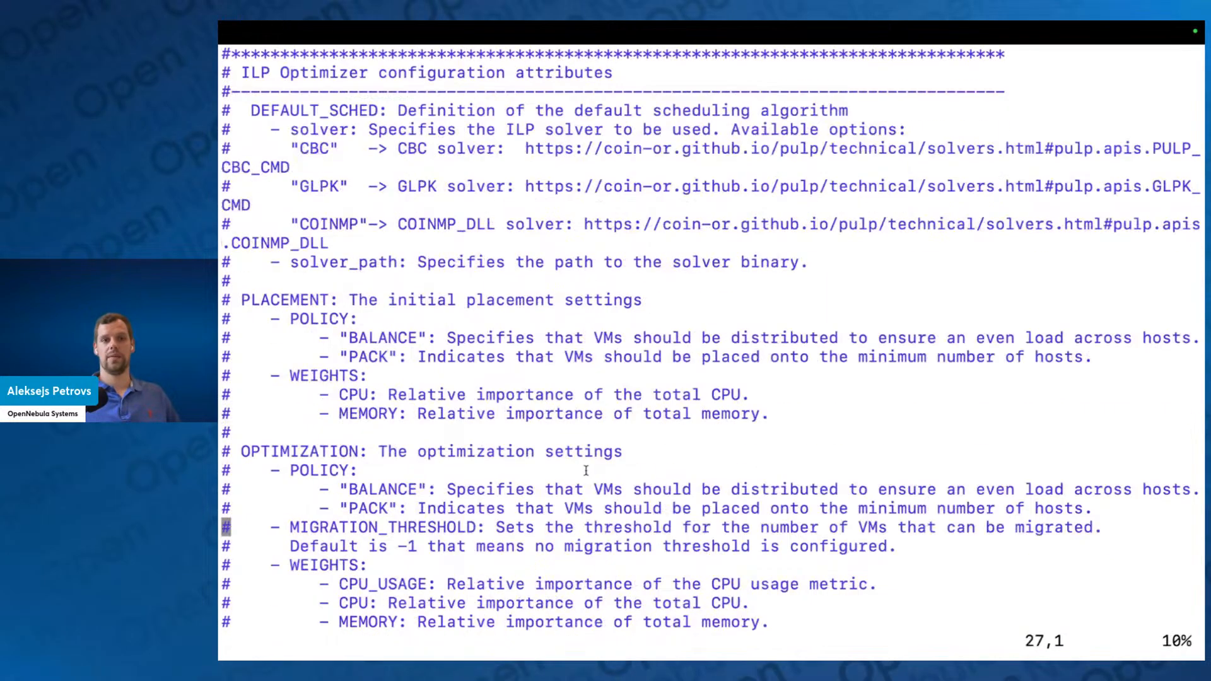
{"action": "scroll", "coordinate": [586, 469], "scroll_direction": "down", "scroll_amount": 9}
{"action": "scroll", "coordinate": [585, 465], "scroll_direction": "down", "scroll_amount": 1}
{"action": "scroll", "coordinate": [586, 465], "scroll_direction": "up", "scroll_amount": 1}
{"action": "scroll", "coordinate": [586, 460], "scroll_direction": "down", "scroll_amount": 1}
{"action": "scroll", "coordinate": [586, 460], "scroll_direction": "up", "scroll_amount": 1}
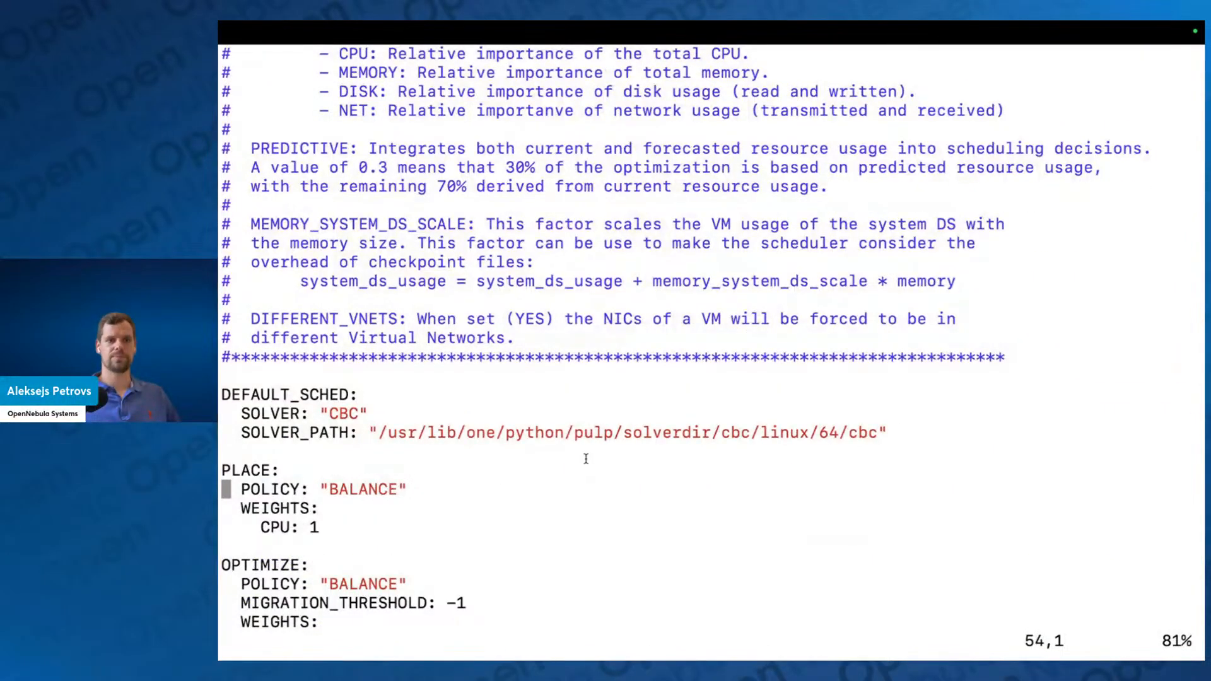
{"action": "scroll", "coordinate": [586, 460], "scroll_direction": "down", "scroll_amount": 2}
{"action": "key", "text": "Up"}
{"action": "key", "text": "Up"}
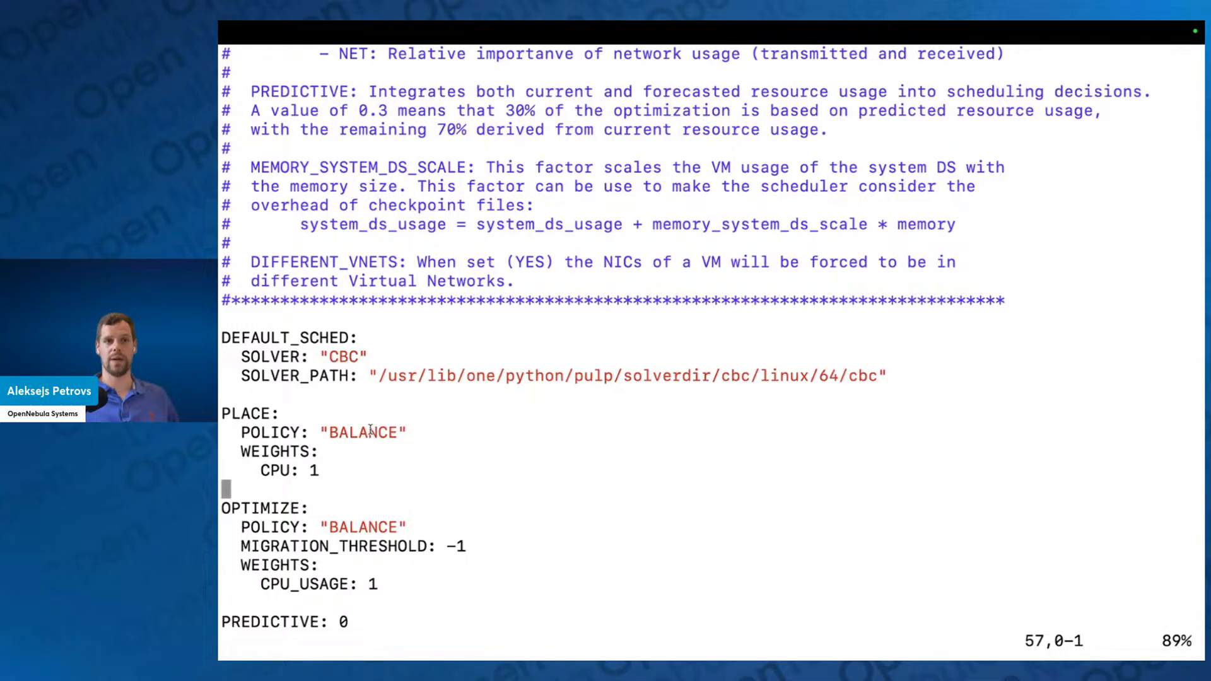
Step: Examine the PLACE and OPTIMIZE blocks together, focusing on the policy and weights of the PLACE block
{"action": "key", "text": "j"}
{"action": "key", "text": "j"}
{"action": "key", "text": "j"}
{"action": "left_click_drag", "start_coordinate": [385, 564], "coordinate": [221, 395]}
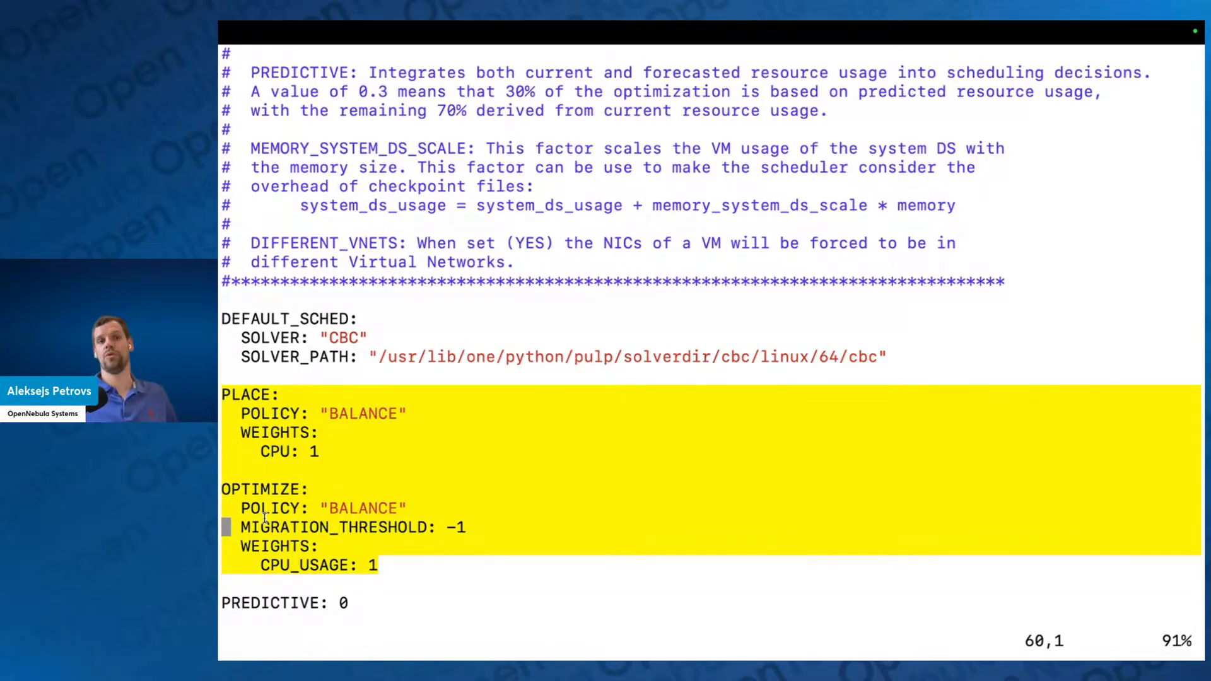
{"action": "left_click", "coordinate": [371, 473]}
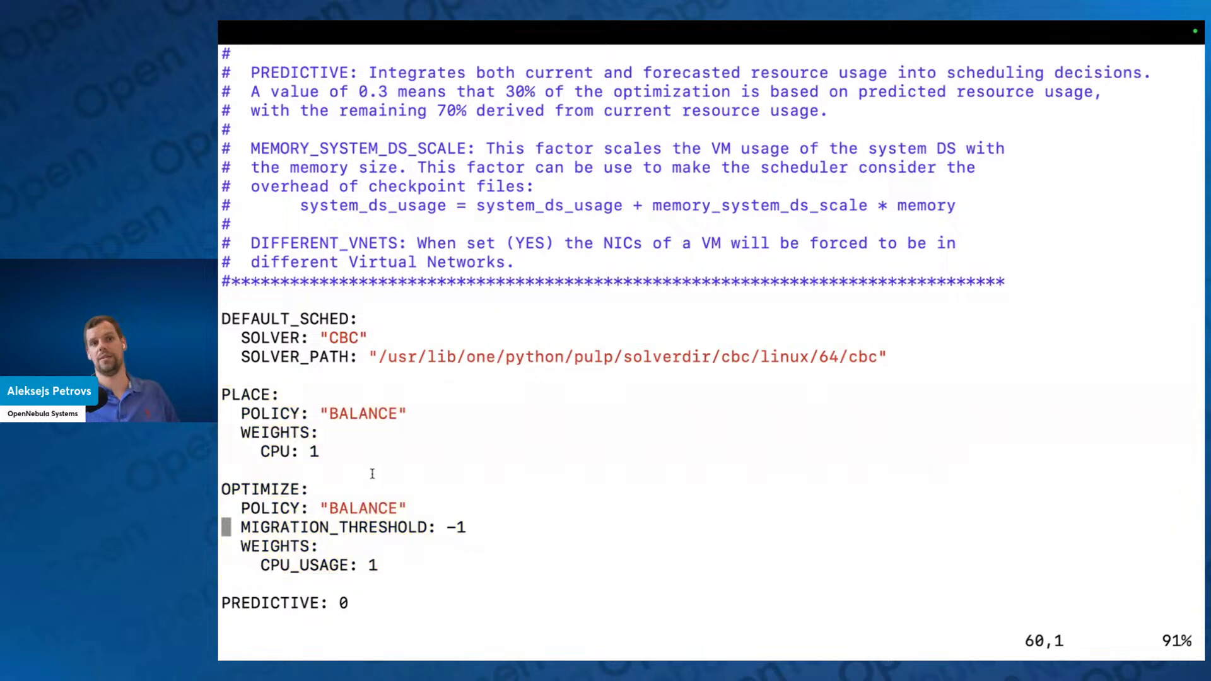
{"action": "left_click_drag", "start_coordinate": [364, 453], "coordinate": [224, 394]}
{"action": "left_click", "coordinate": [339, 497]}
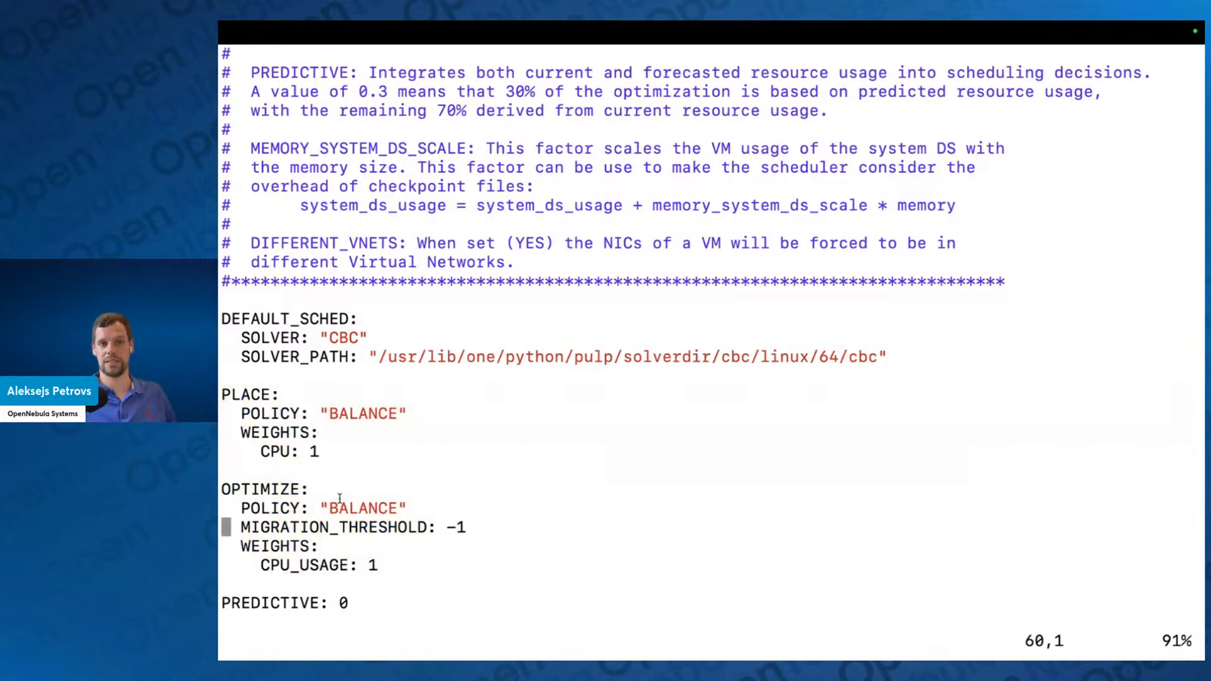
Step: Examine the complete OPTIMIZE block, from its policy through its CPU usage weight
{"action": "key", "text": "Down"}
{"action": "key", "text": "Up"}
{"action": "key", "text": "Up"}
{"action": "key", "text": "Up"}
{"action": "key", "text": "Up"}
{"action": "key", "text": "Up"}
{"action": "key", "text": "Up"}
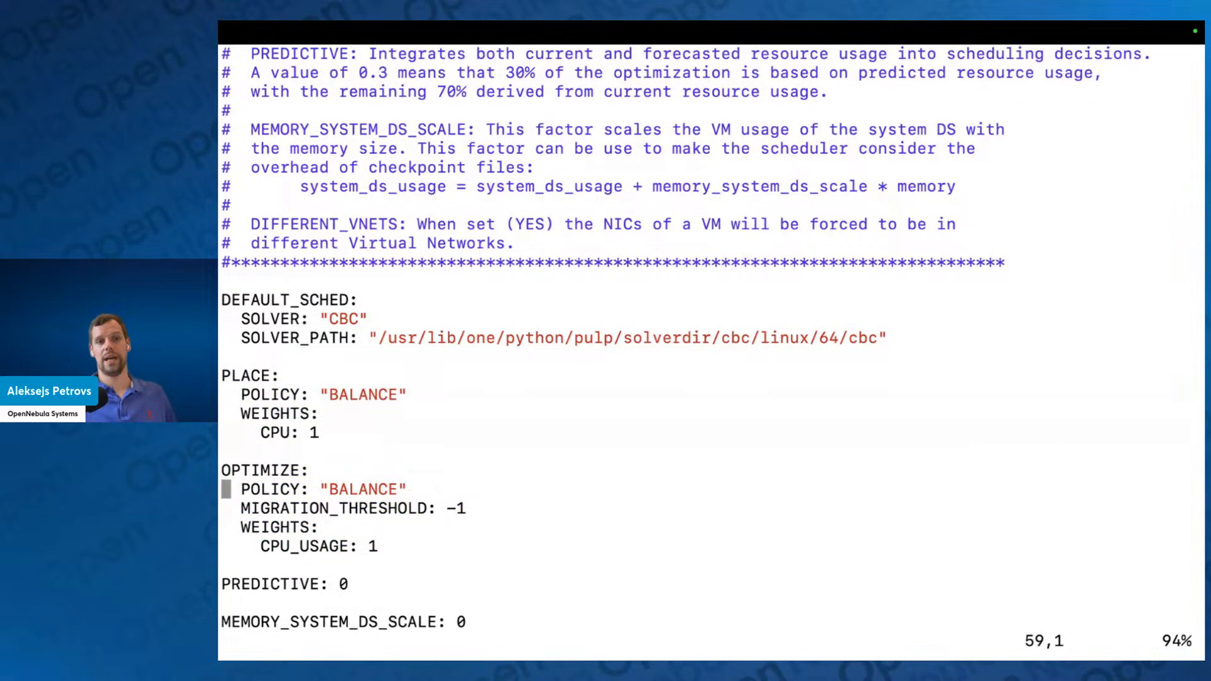
{"action": "left_click_drag", "start_coordinate": [381, 547], "coordinate": [222, 469]}
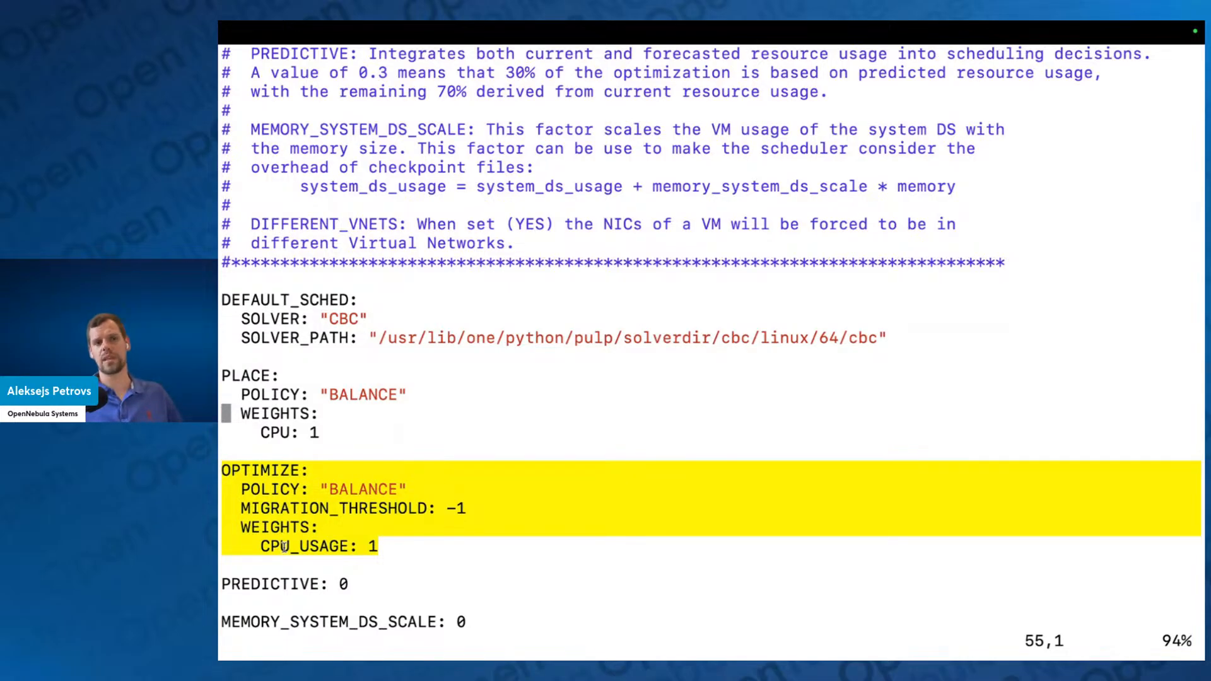
{"action": "left_click", "coordinate": [345, 522]}
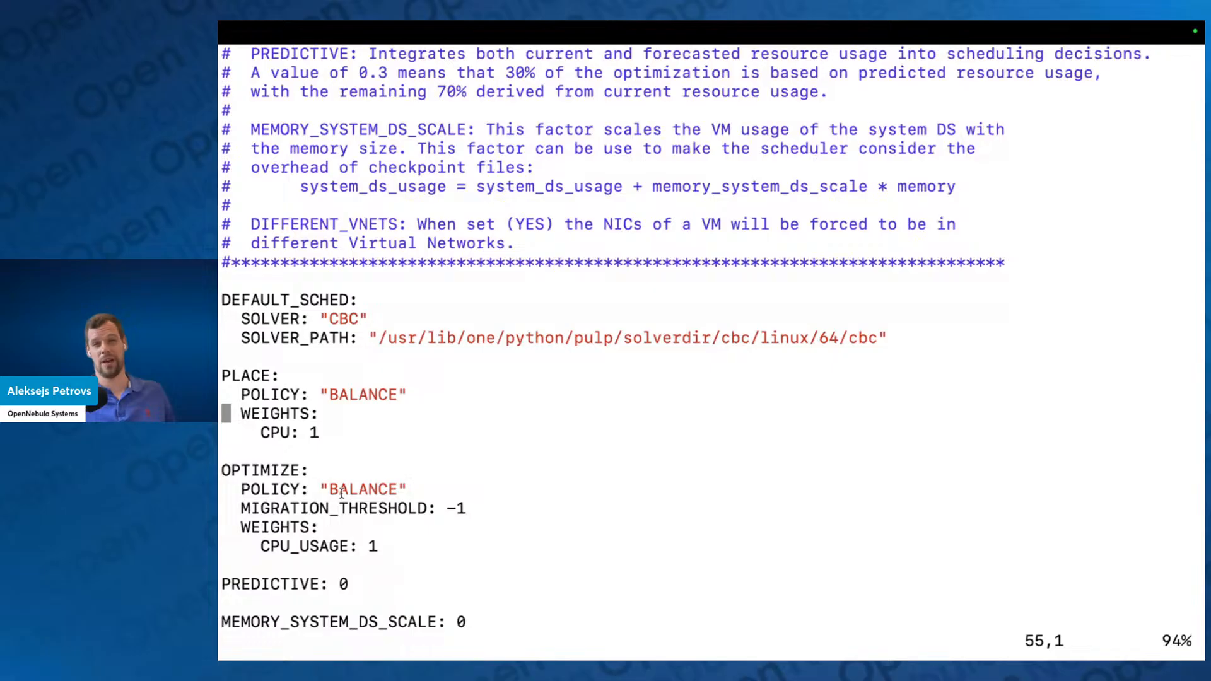
{"action": "left_click", "coordinate": [974, 60]}
{"action": "left_click", "coordinate": [961, 227]}
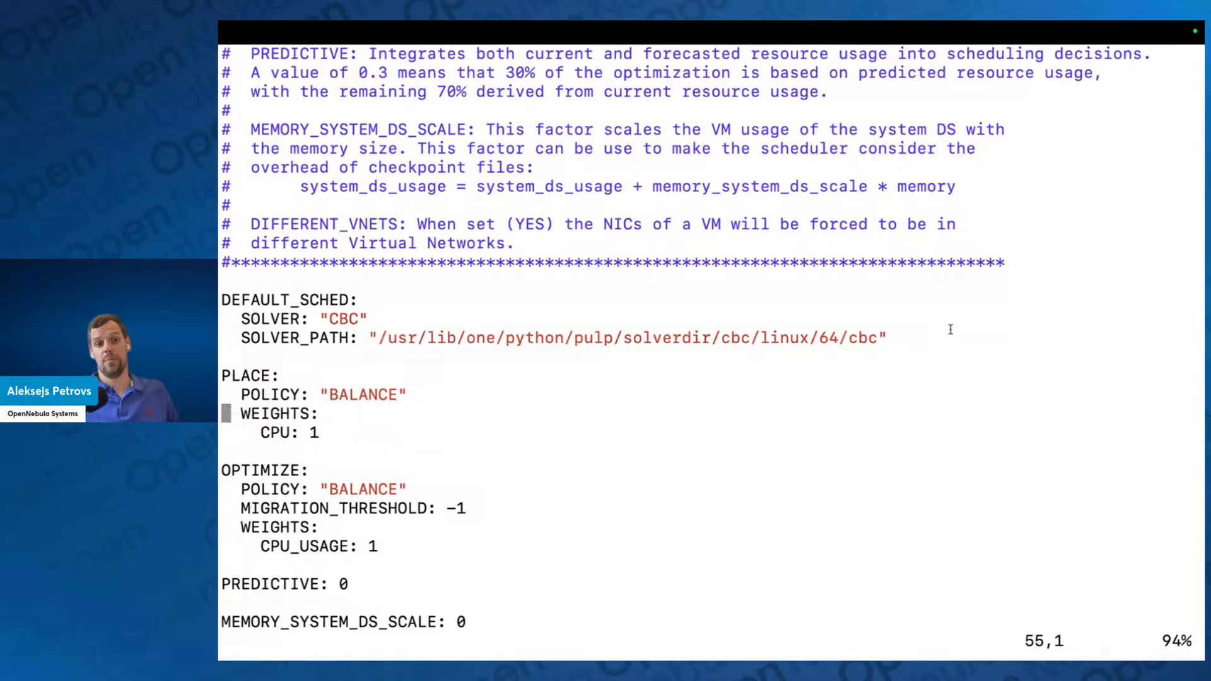
Step: Check the MIGRATION_THRESHOLD value and the WEIGHTS entries in the OPTIMIZE block
{"action": "left_click_drag", "start_coordinate": [445, 508], "coordinate": [471, 510]}
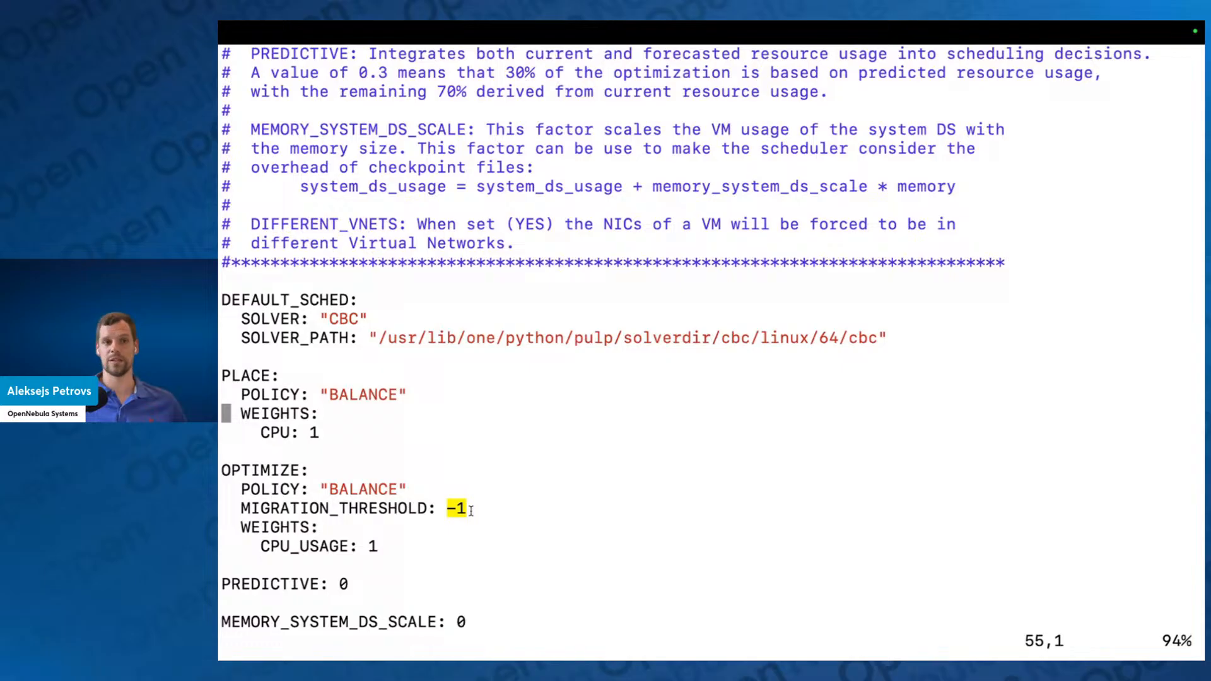
{"action": "left_click_drag", "start_coordinate": [397, 541], "coordinate": [248, 519]}
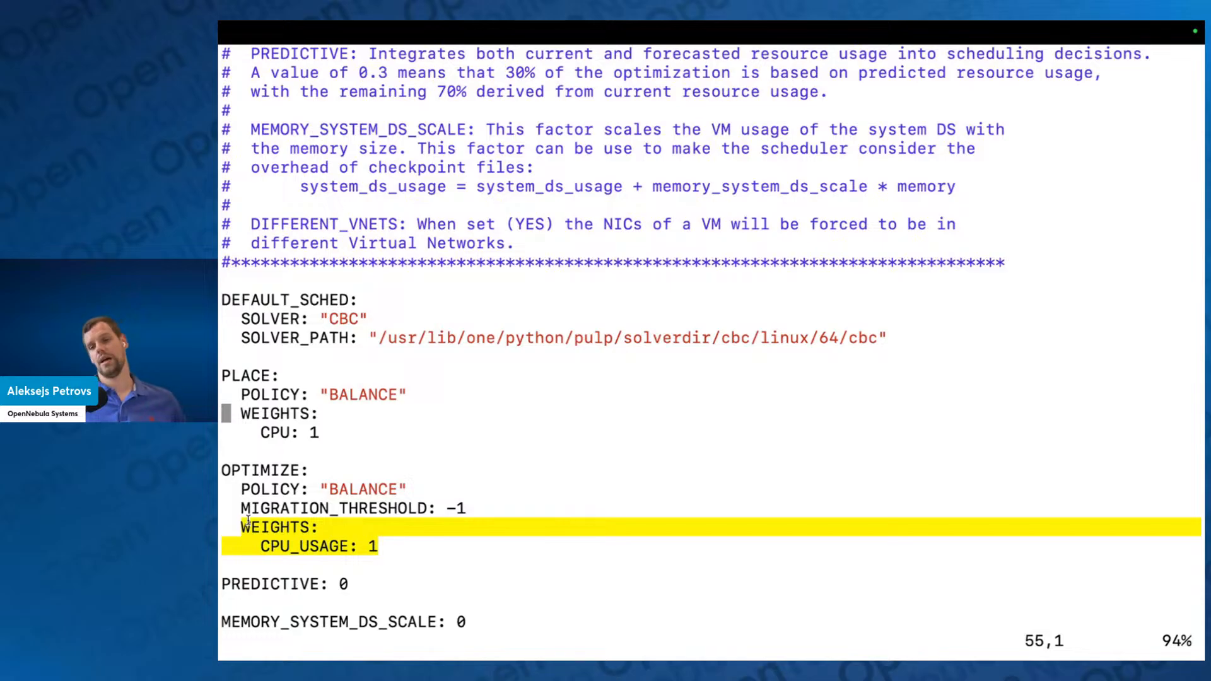
{"action": "left_click", "coordinate": [313, 528]}
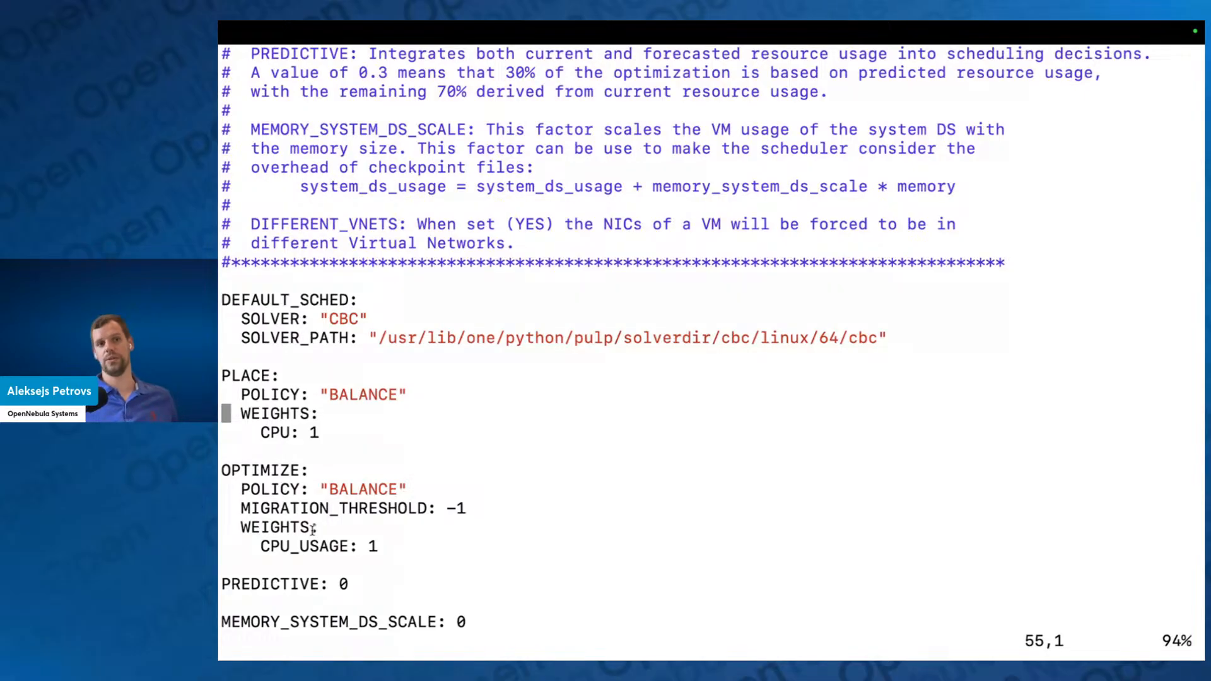
Step: Quit vi and return to the shell without changing the scheduler configuration
{"action": "key", "text": "k"}
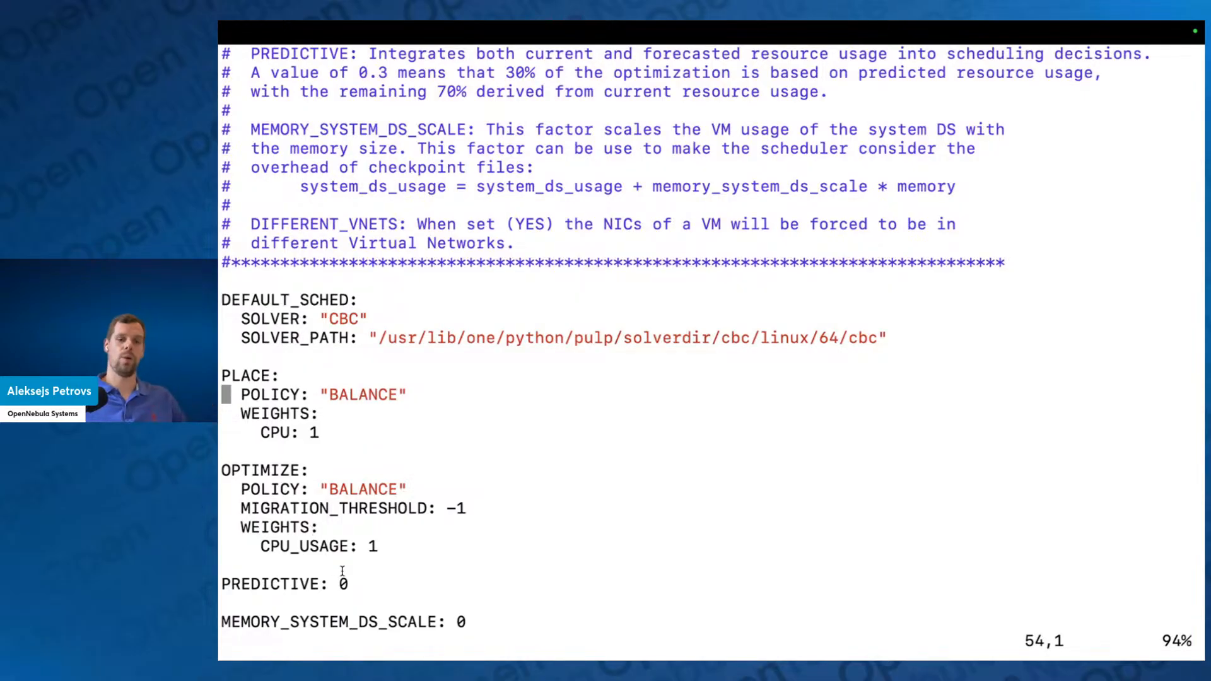
{"action": "type", "text": ":q"}
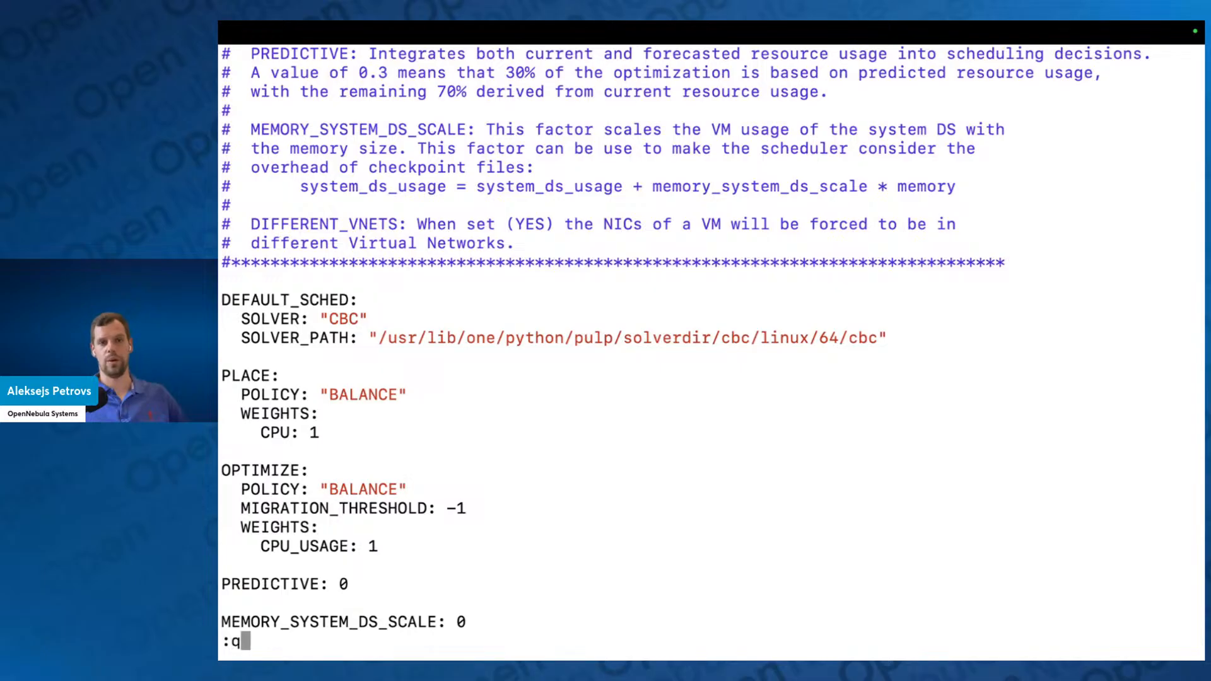
{"action": "key", "text": "Return"}
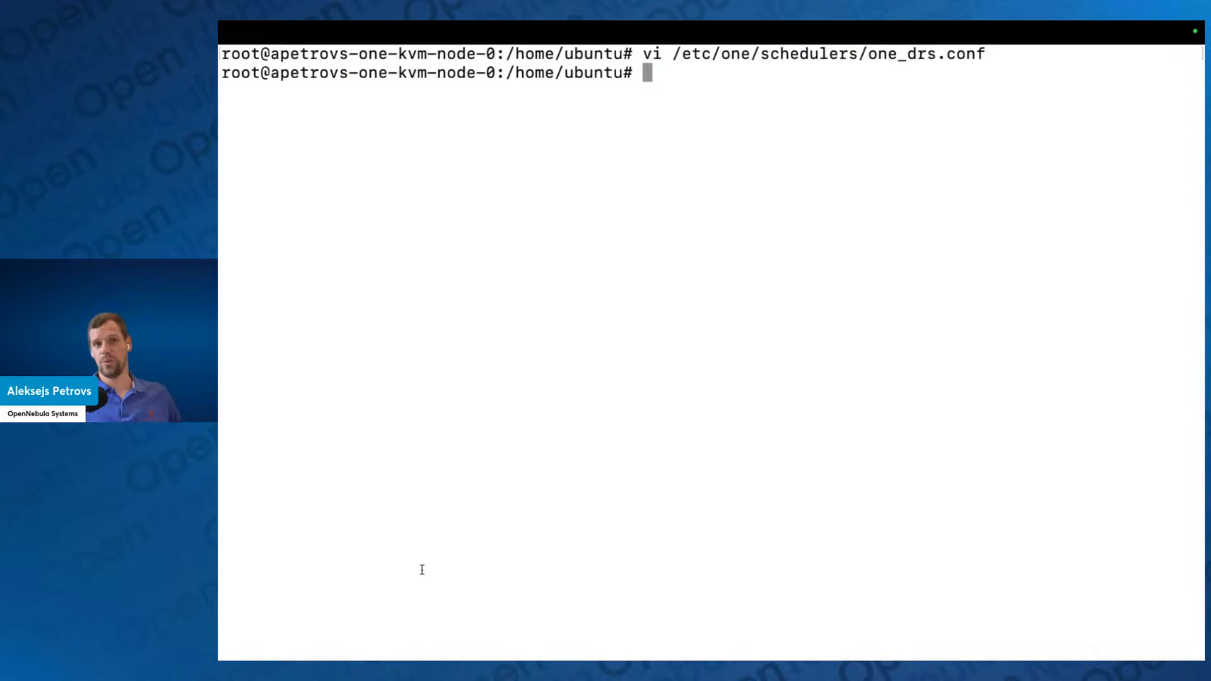
Step: Switch to the browser and sign in to Sunstone as oneadmin with the account password, choosing to stay logged in
{"action": "key", "text": "ctrl+Left"}
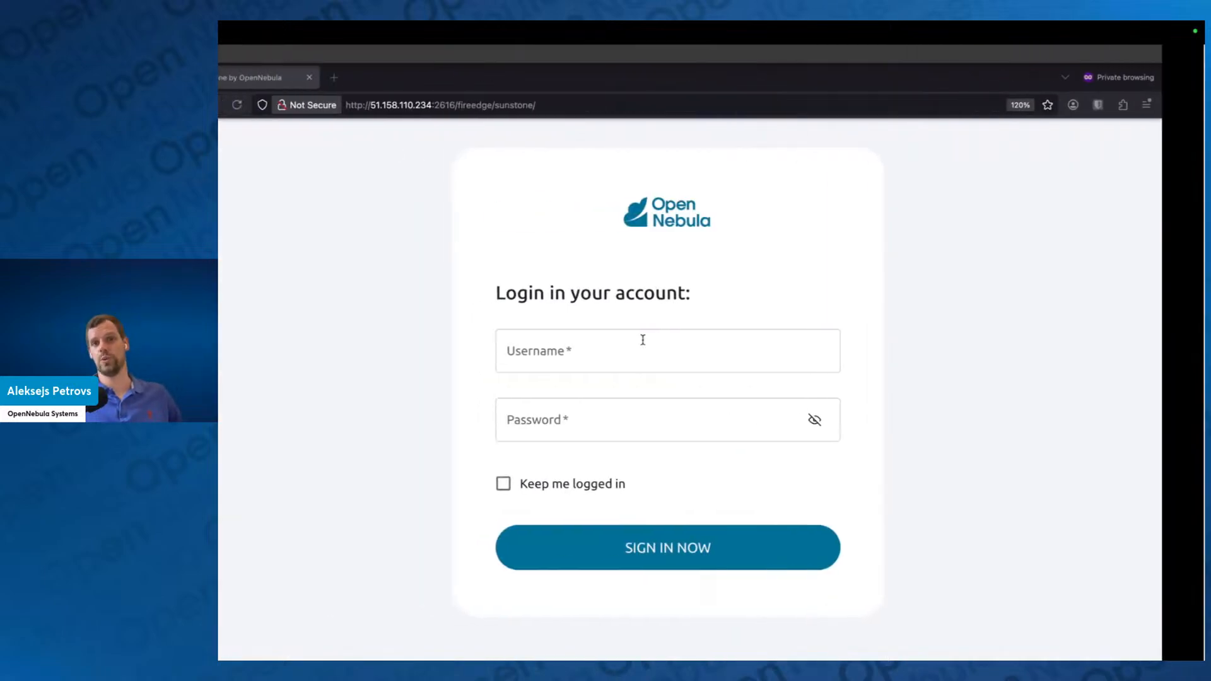
{"action": "left_click", "coordinate": [654, 347]}
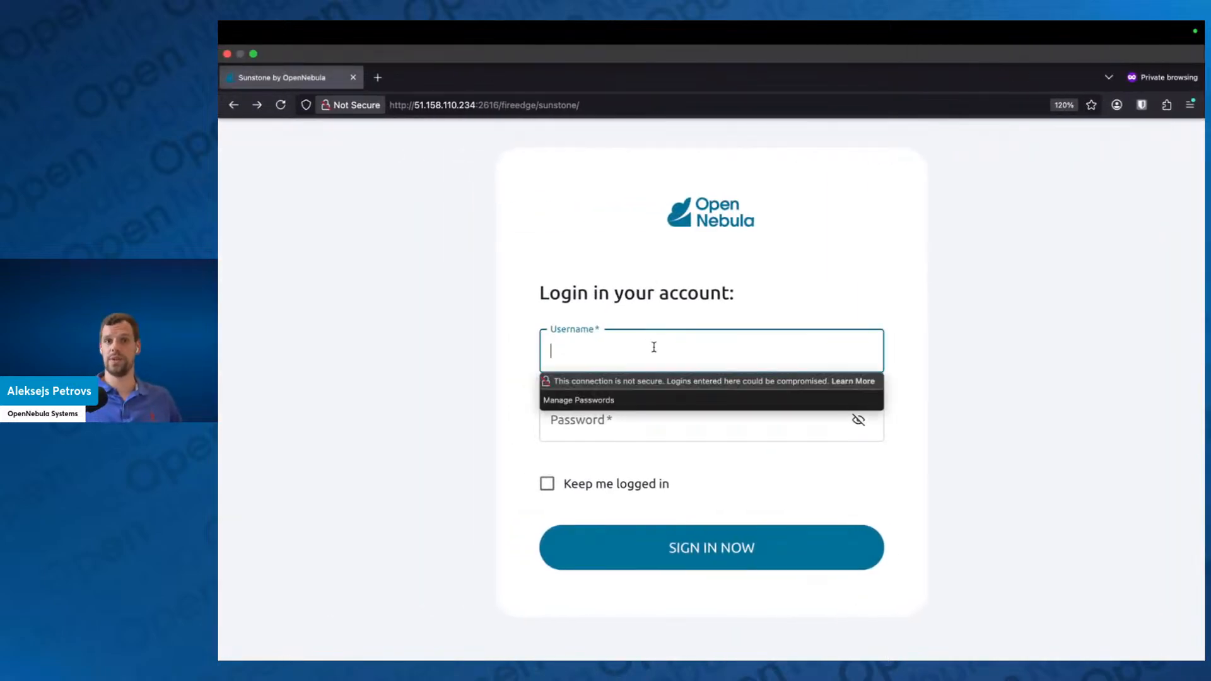
{"action": "type", "text": "oneadmin"}
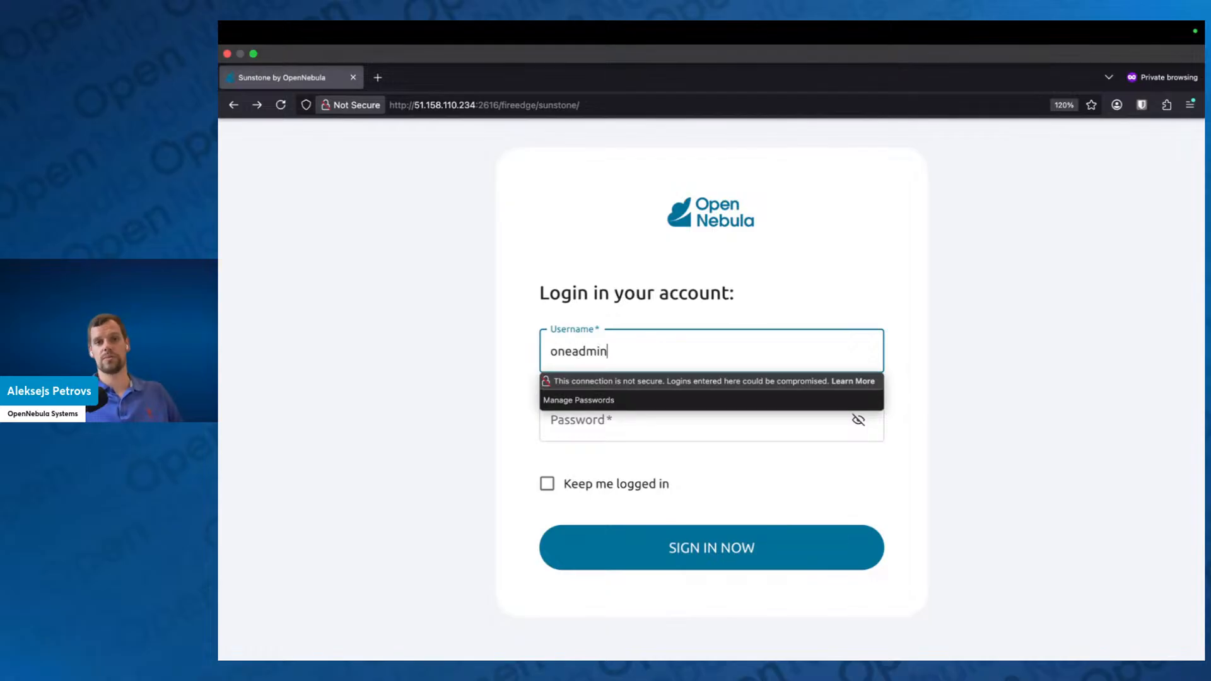
{"action": "key", "text": "Tab"}
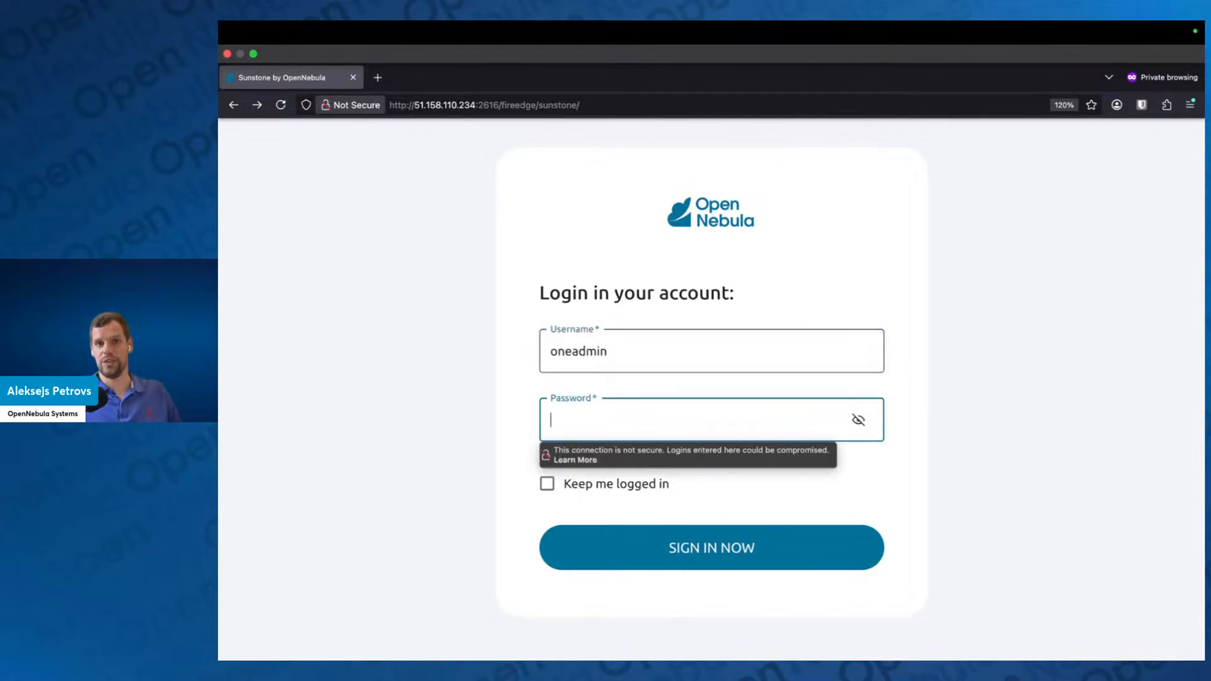
{"action": "type", "text": "••"}
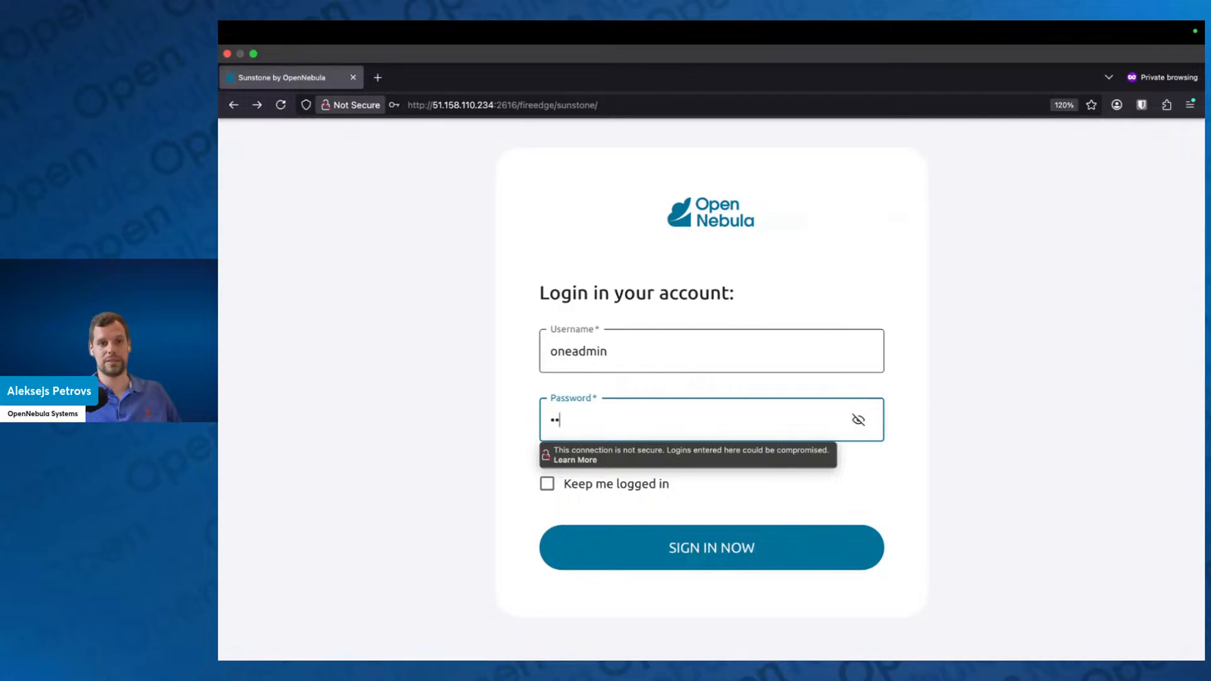
{"action": "type", "text": "••••••"}
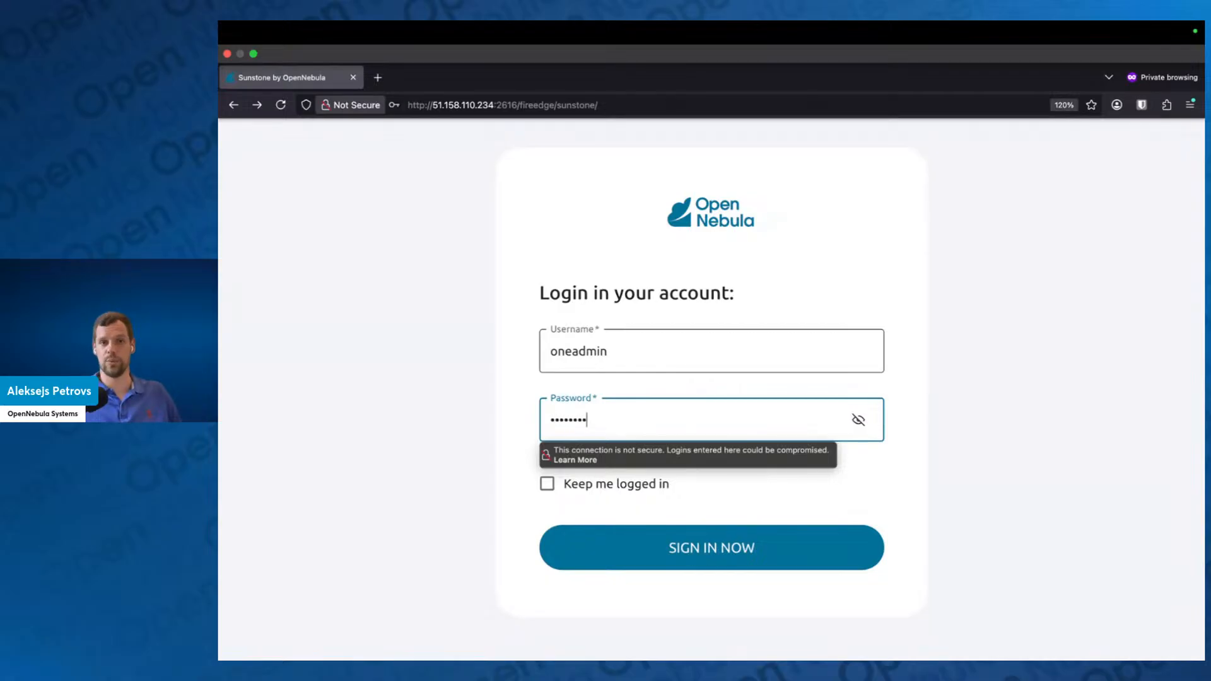
{"action": "left_click", "coordinate": [454, 435]}
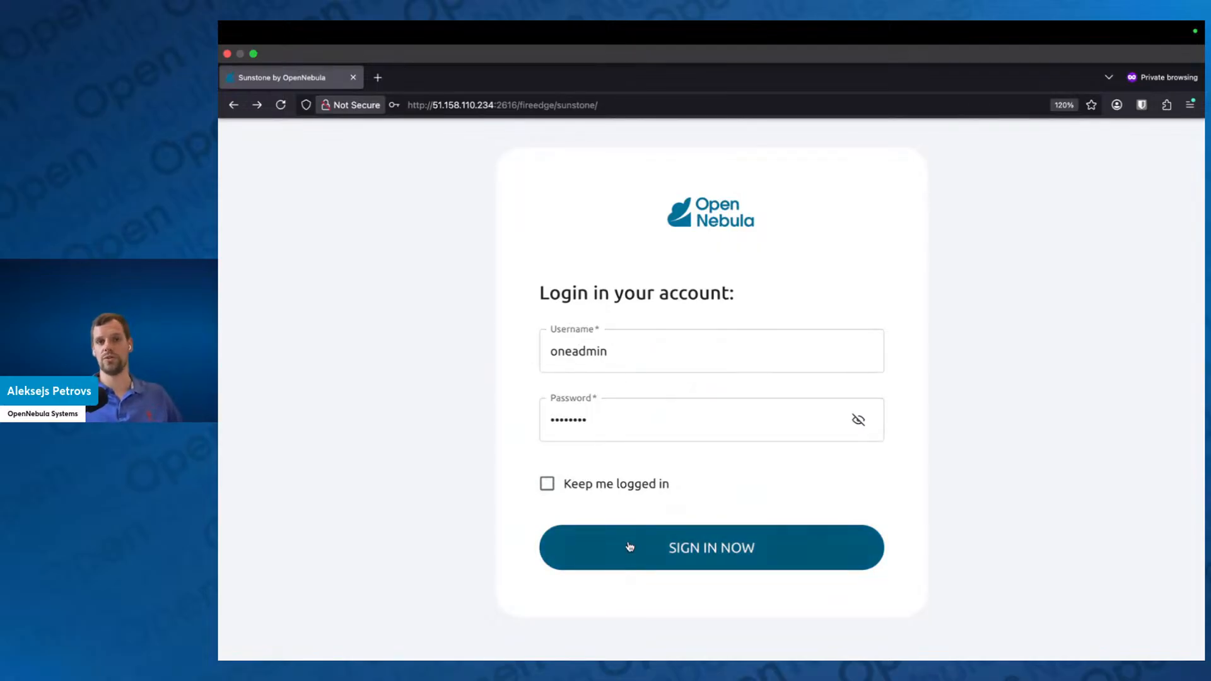
{"action": "left_click", "coordinate": [595, 496]}
{"action": "left_click", "coordinate": [678, 566]}
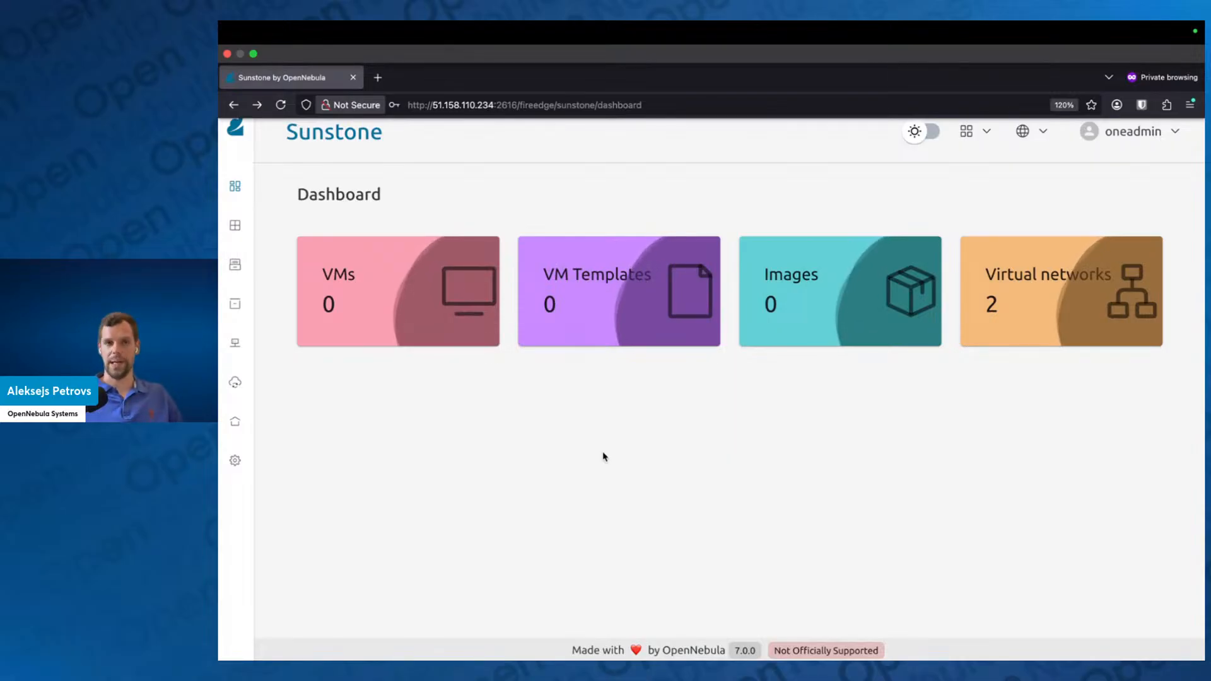
Step: Open the list of marketplace Apps in the Storage section
{"action": "mouse_move", "coordinate": [297, 404]}
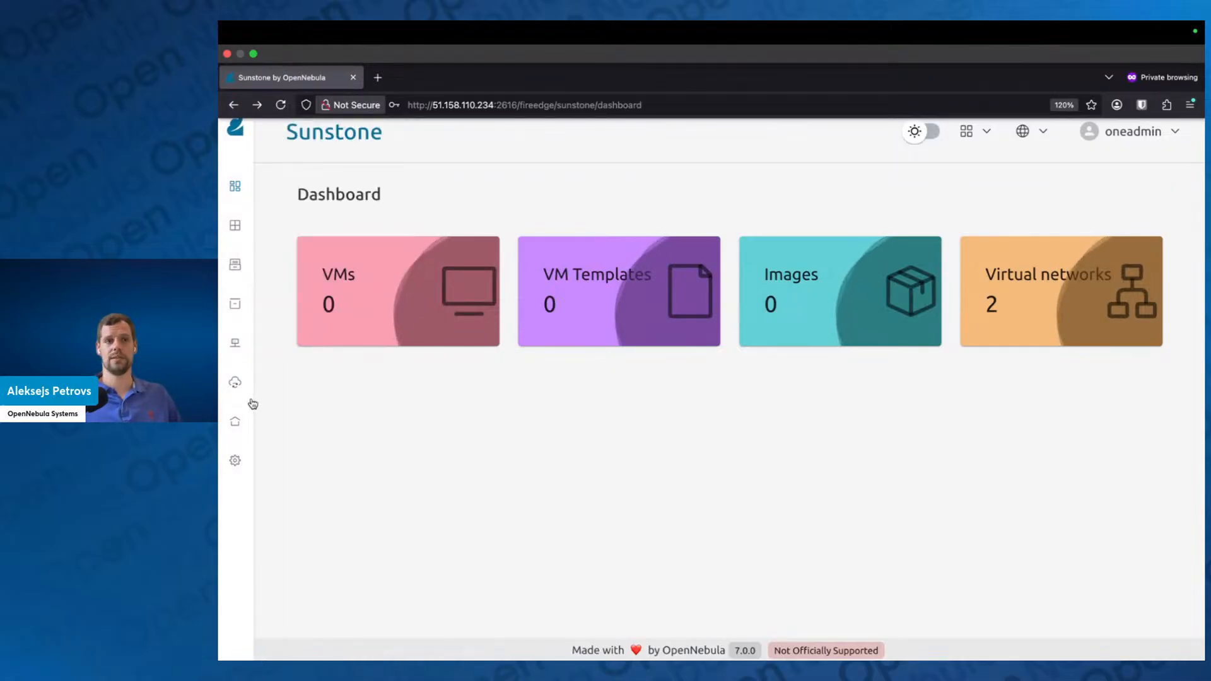
{"action": "left_click", "coordinate": [317, 386]}
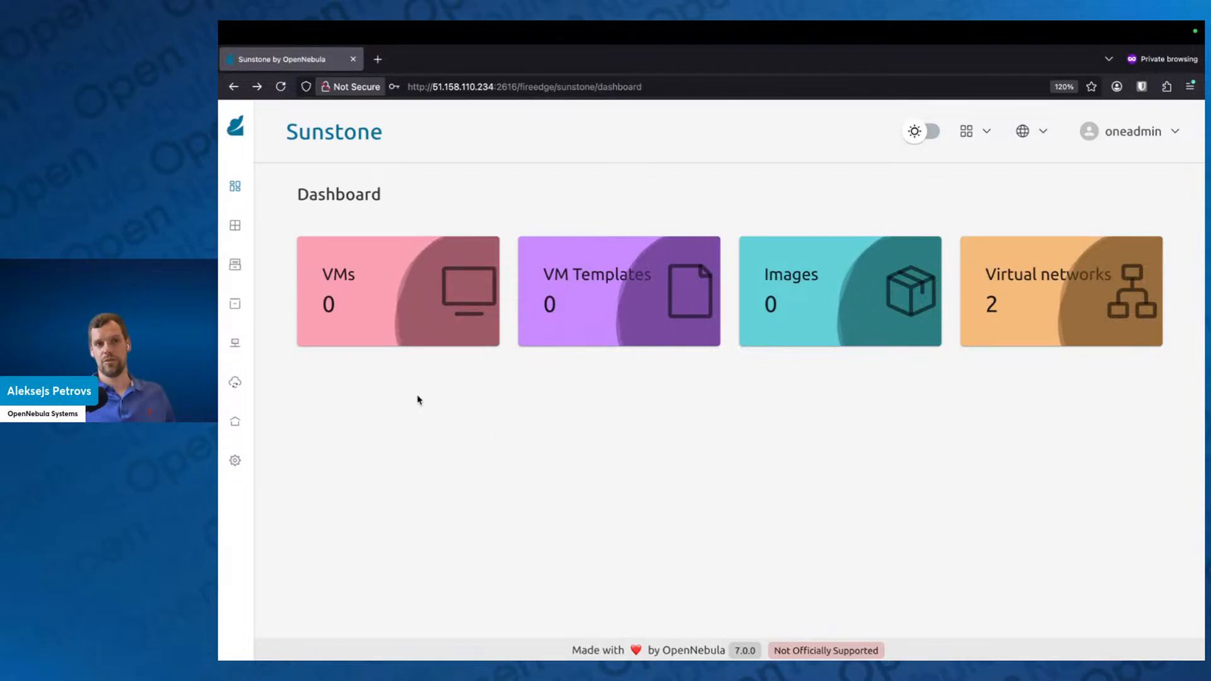
{"action": "mouse_move", "coordinate": [289, 344]}
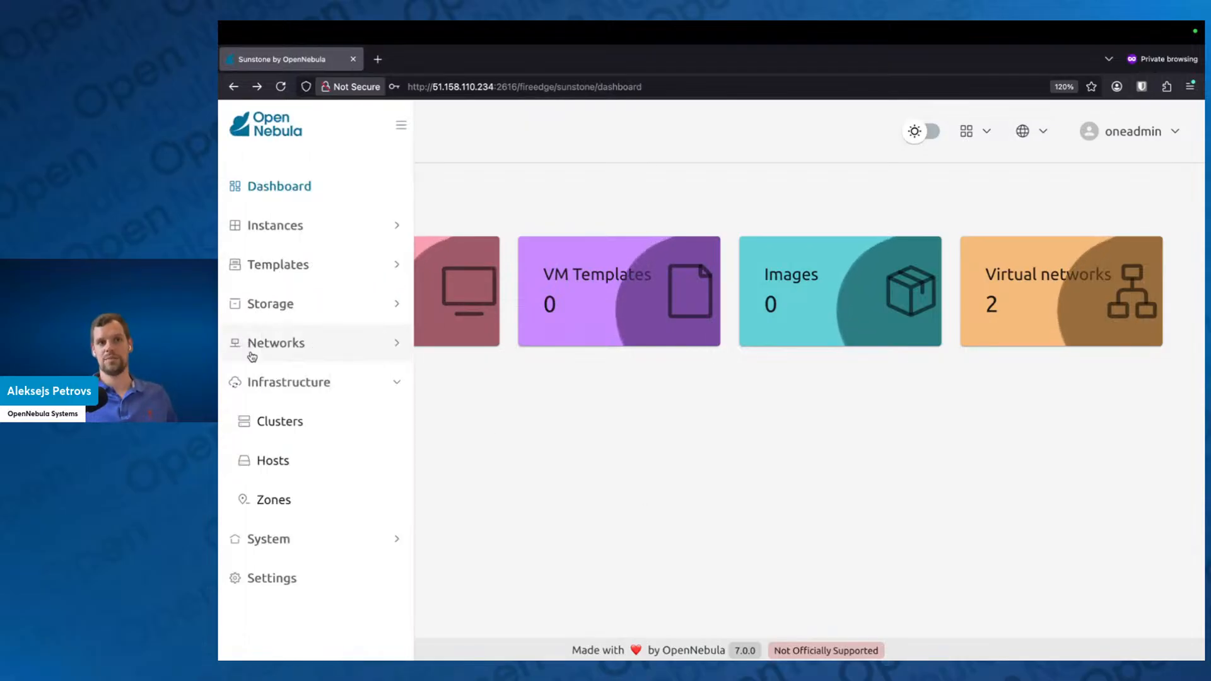
{"action": "left_click", "coordinate": [356, 305]}
{"action": "left_click", "coordinate": [313, 550]}
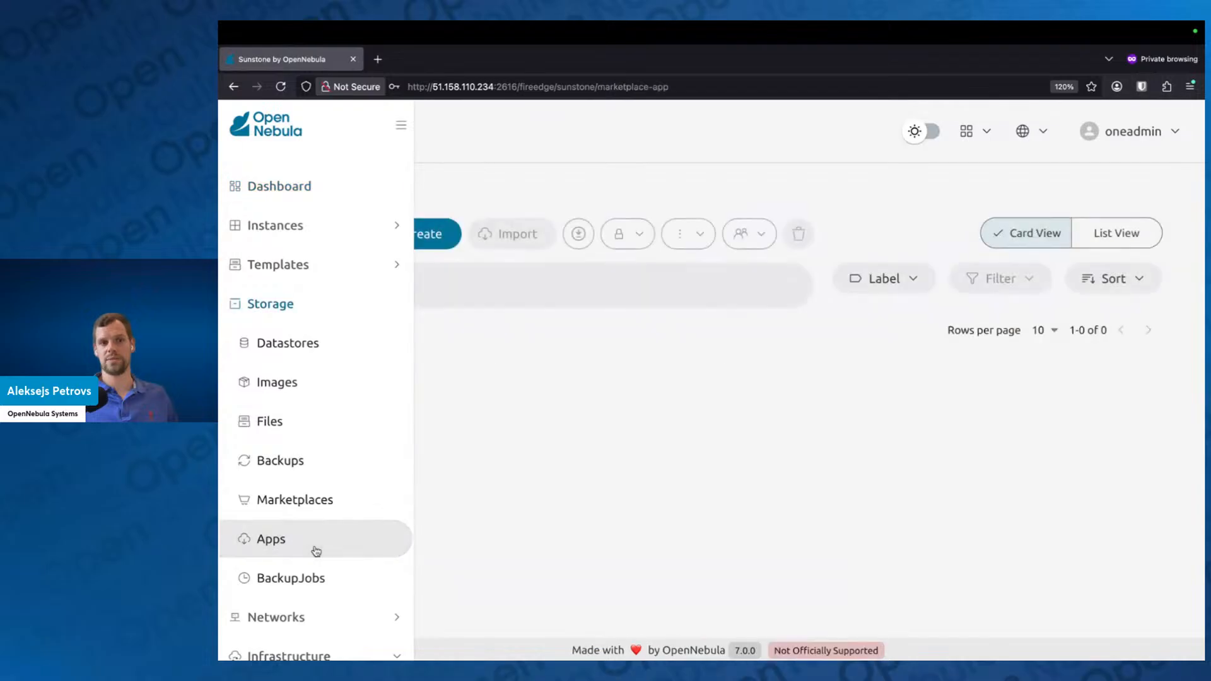
Step: Search the marketplace apps for "Alpine Linux 3.21"
{"action": "left_click", "coordinate": [541, 292]}
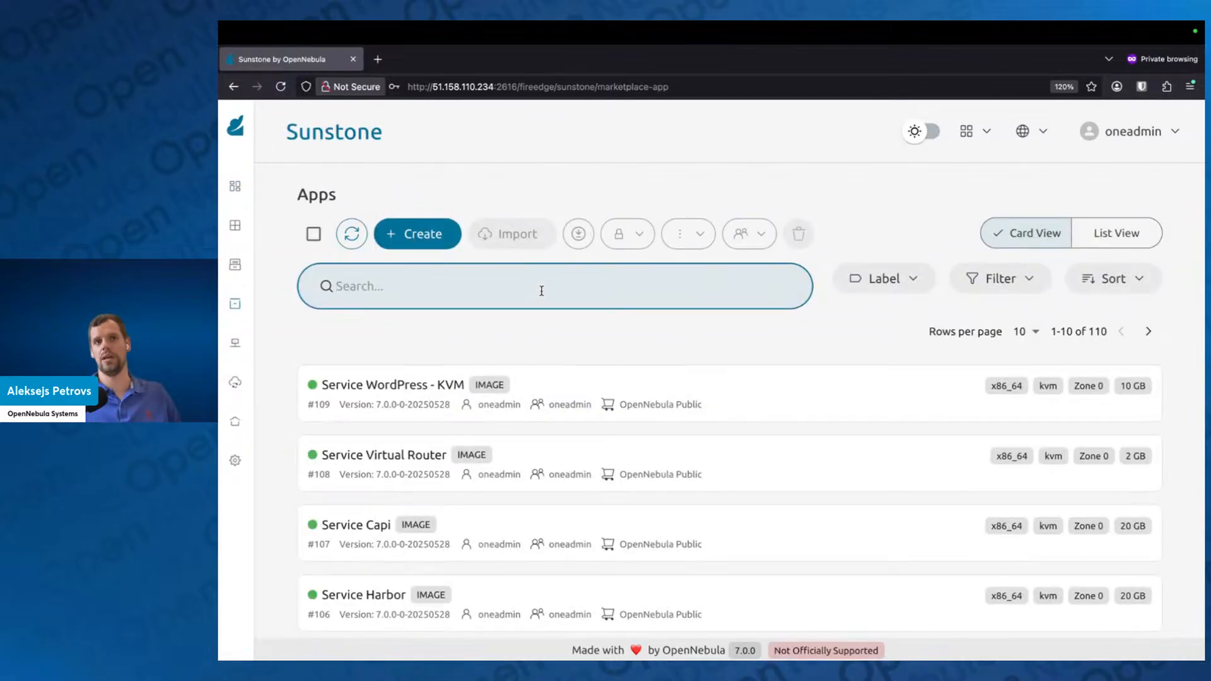
{"action": "type", "text": "Al"}
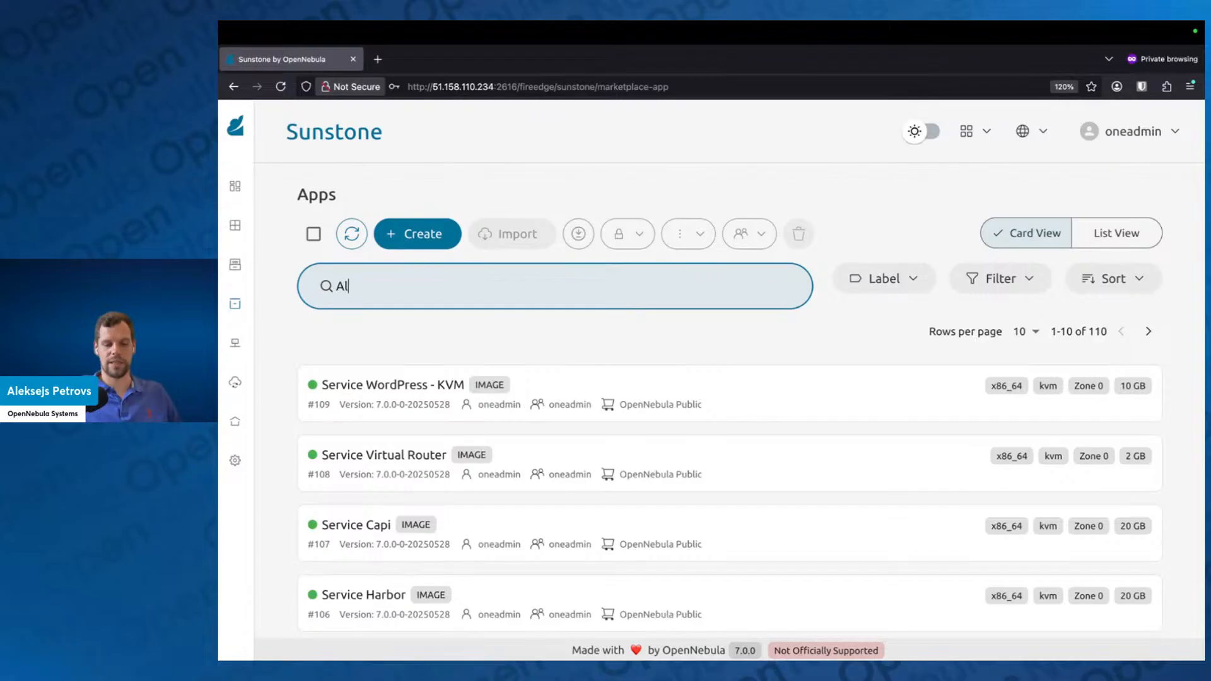
{"action": "type", "text": "pine Linux"}
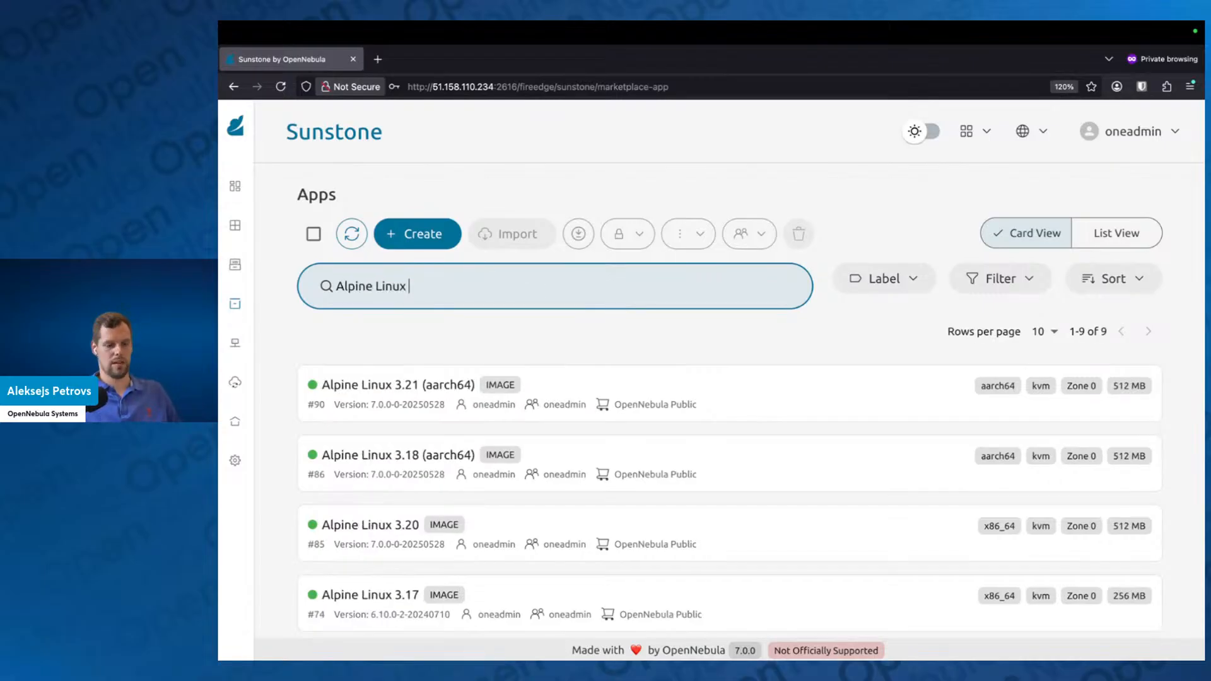
{"action": "type", "text": " 3.21"}
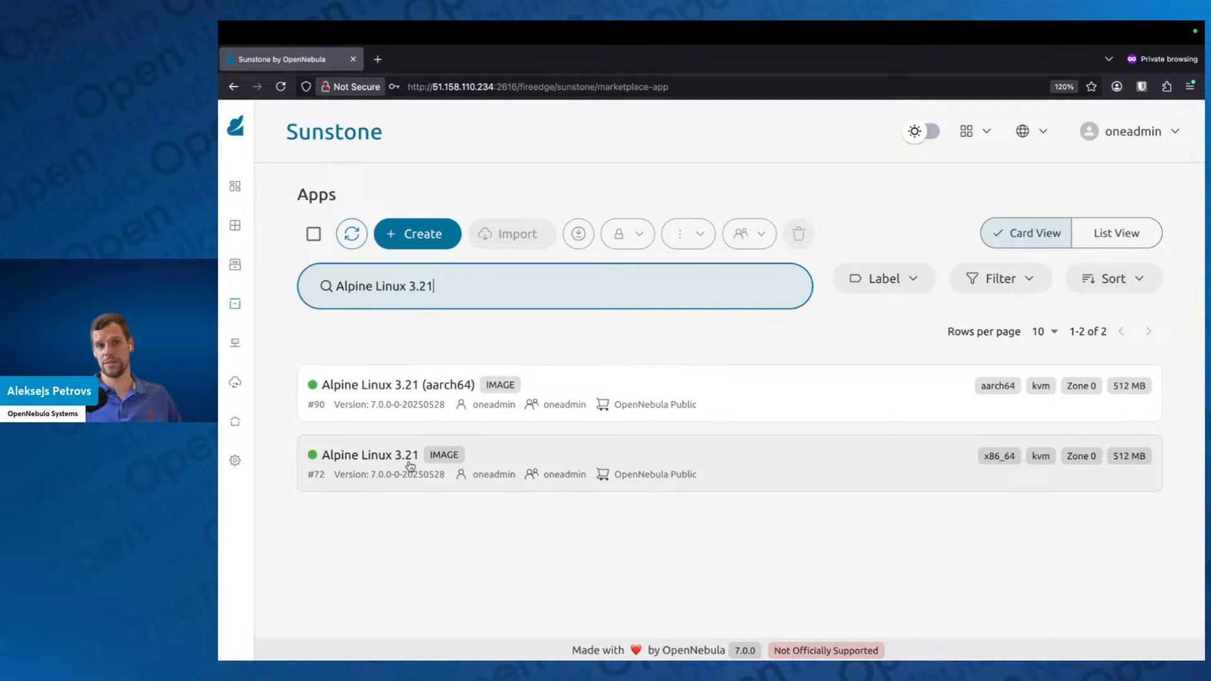
Step: Import the x86_64 Alpine Linux 3.21 marketplace app with its associated VM template into the default image datastore, and close the app's details
{"action": "left_click", "coordinate": [567, 463]}
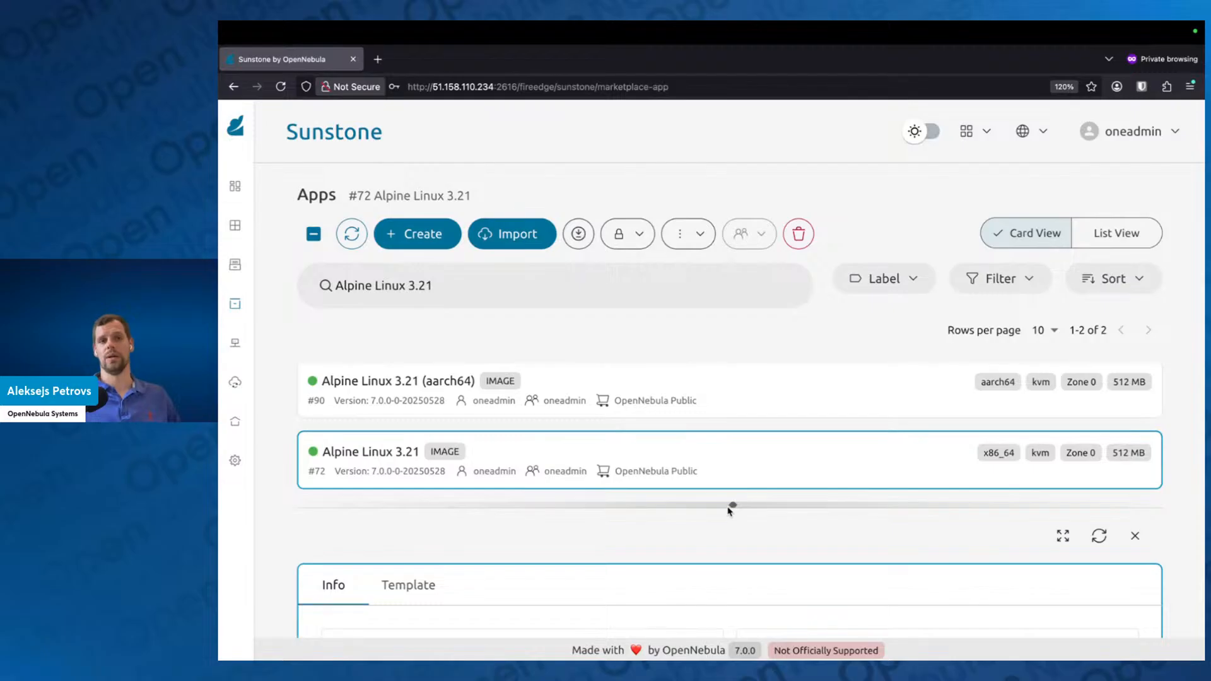
{"action": "left_click", "coordinate": [534, 234]}
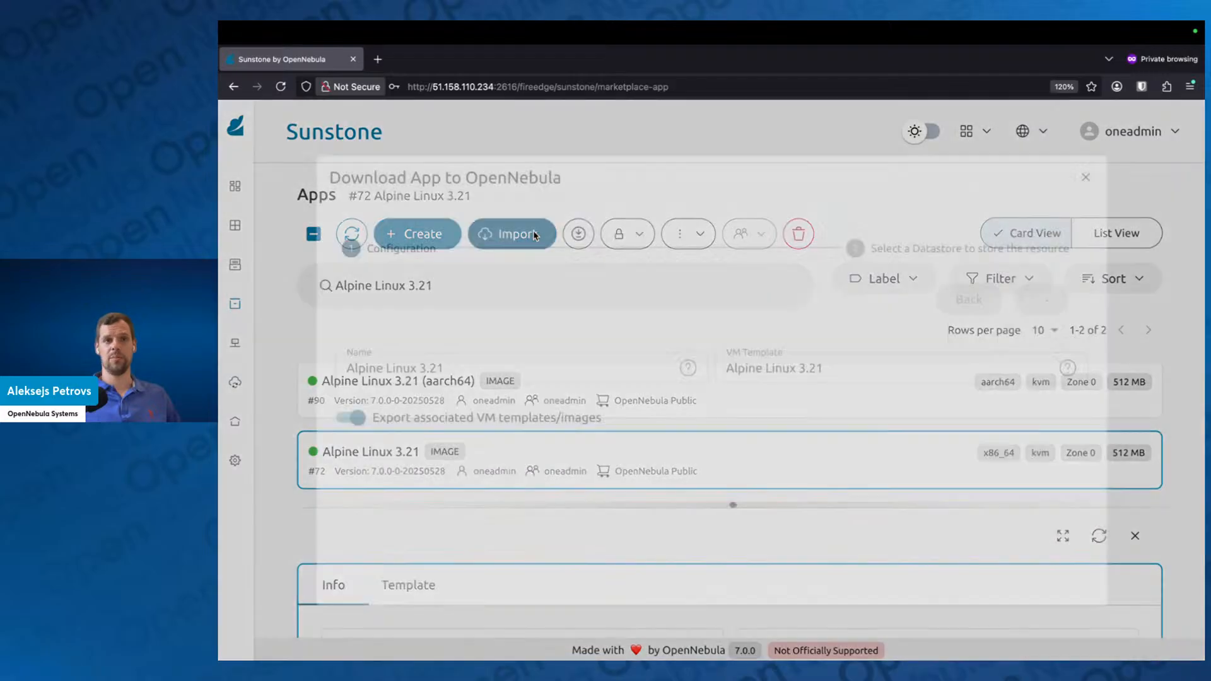
{"action": "left_click", "coordinate": [1034, 299]}
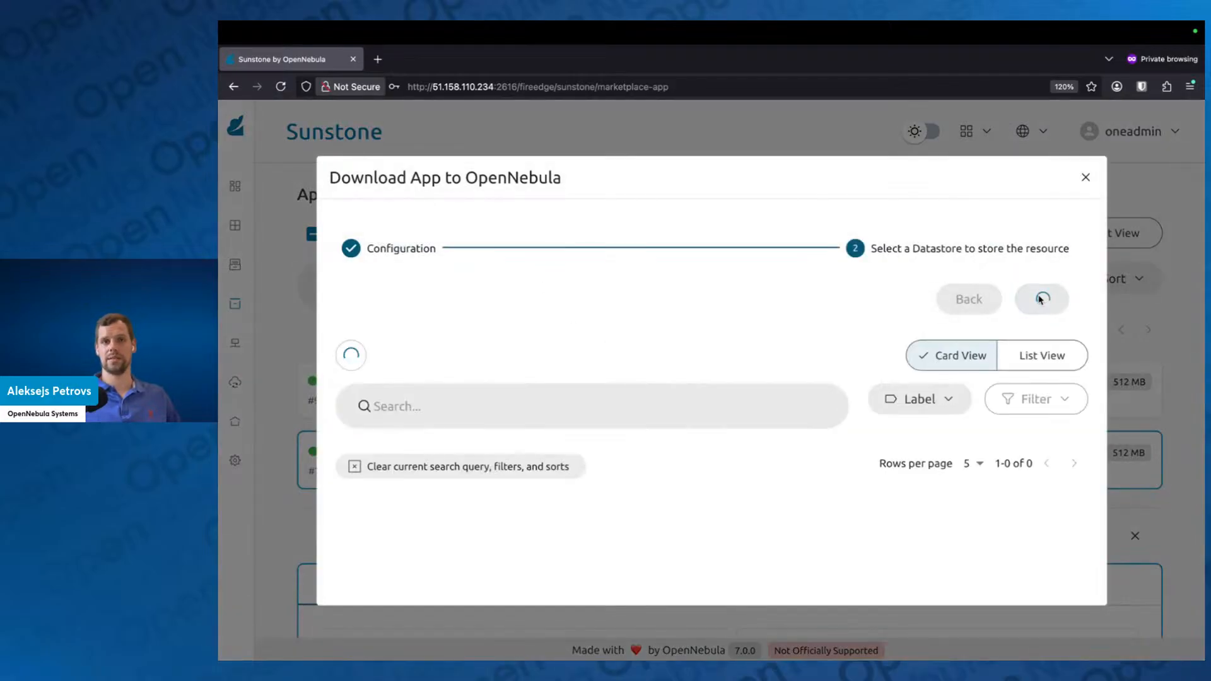
{"action": "left_click", "coordinate": [571, 531]}
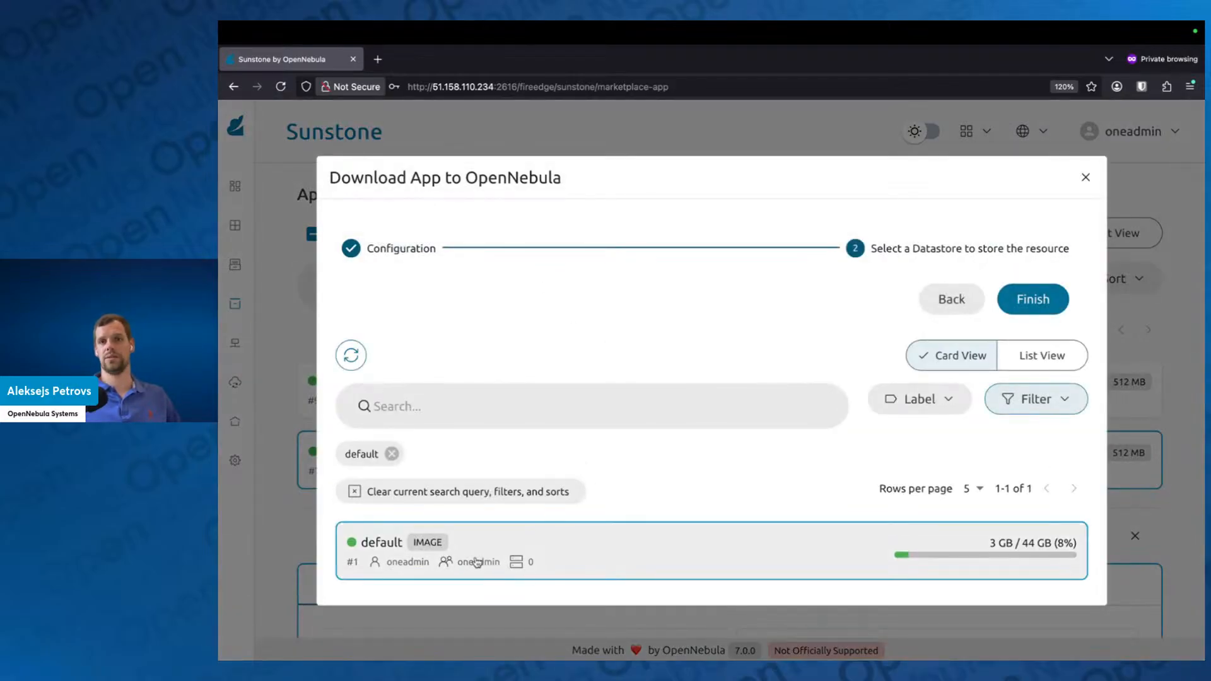
{"action": "left_click", "coordinate": [1037, 309]}
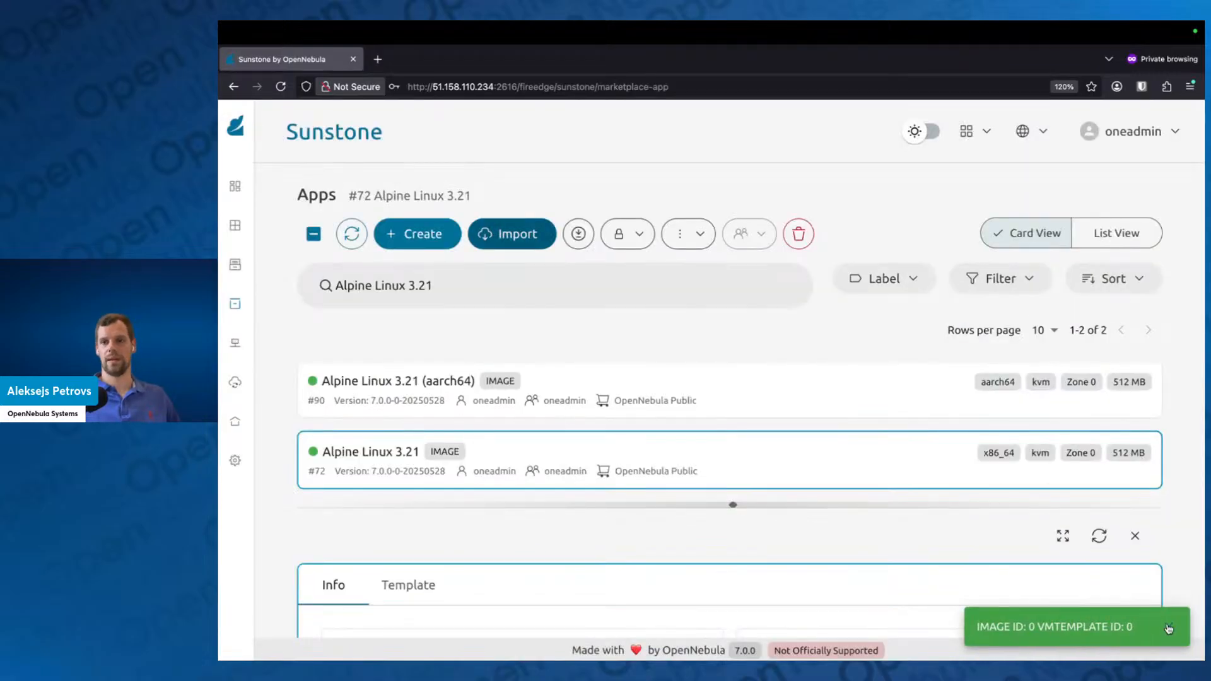
{"action": "left_click", "coordinate": [1168, 626]}
{"action": "left_click", "coordinate": [1137, 536]}
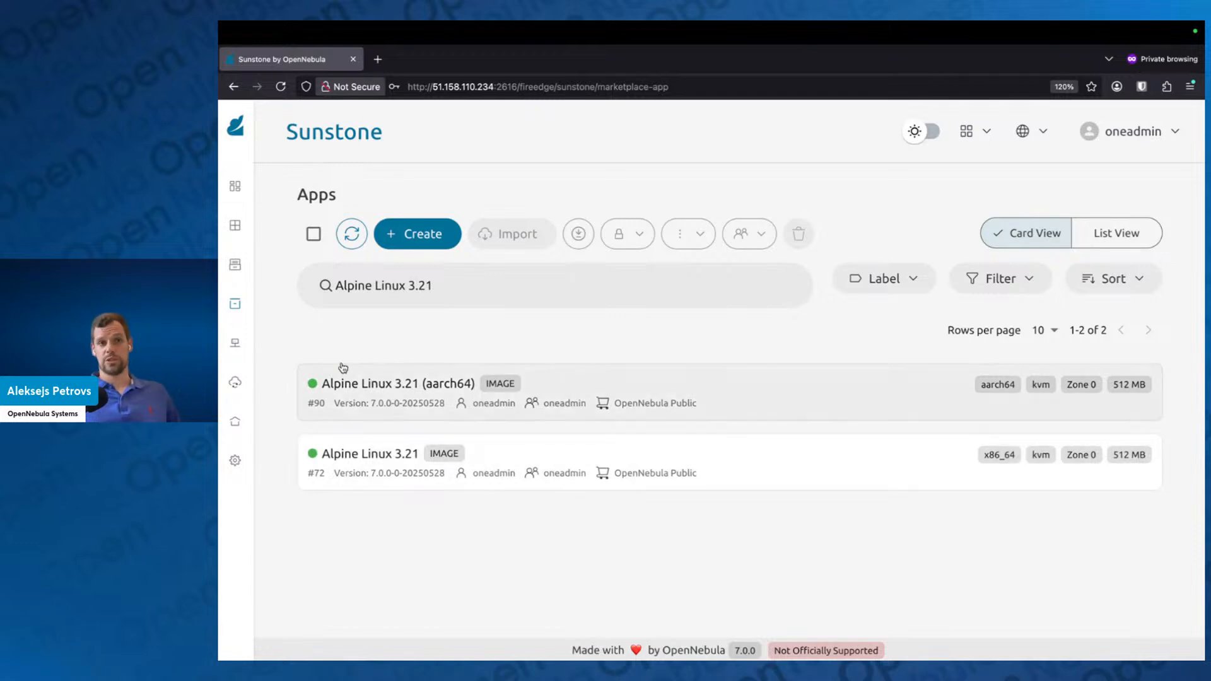
Step: Open the list of Hosts in the Infrastructure section
{"action": "mouse_move", "coordinate": [319, 443]}
{"action": "scroll", "coordinate": [321, 479], "scroll_direction": "down", "scroll_amount": 2}
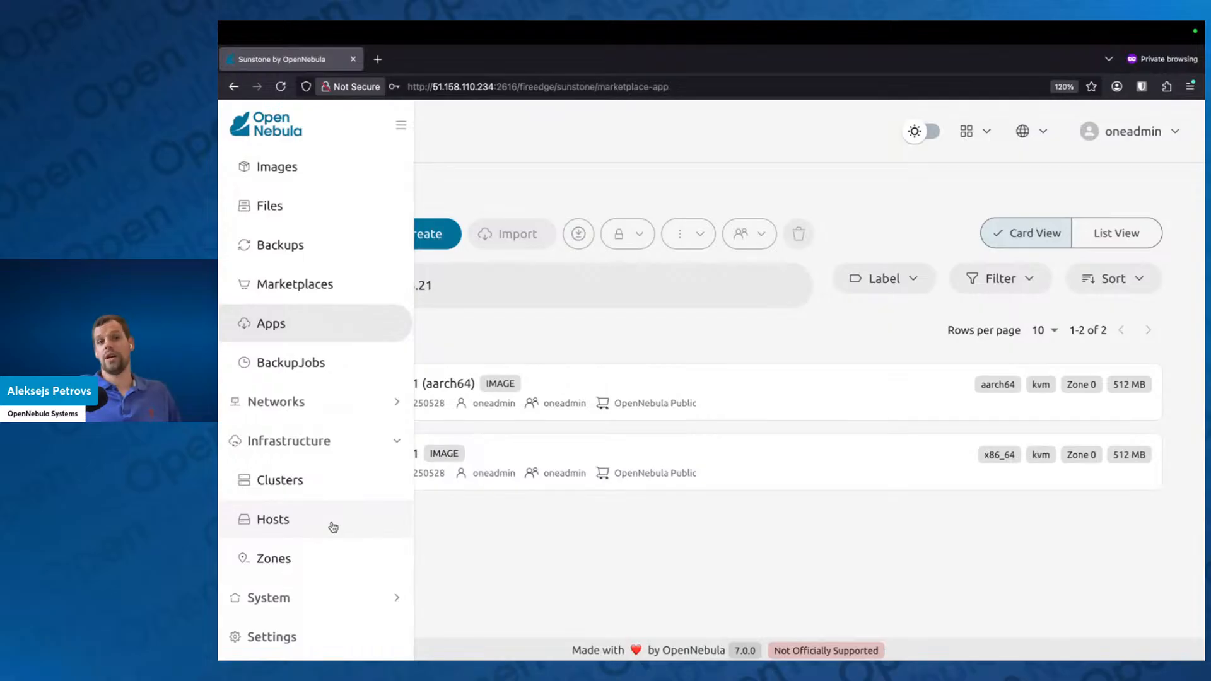
{"action": "left_click", "coordinate": [333, 527]}
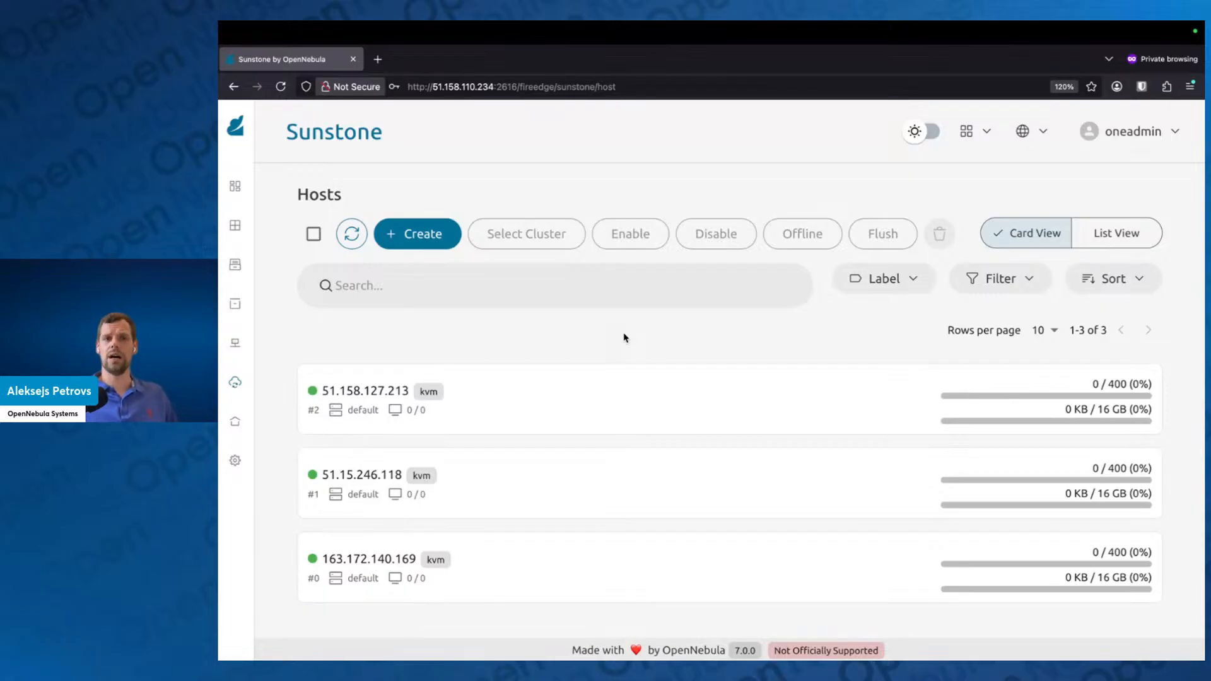
{"action": "mouse_move", "coordinate": [242, 292]}
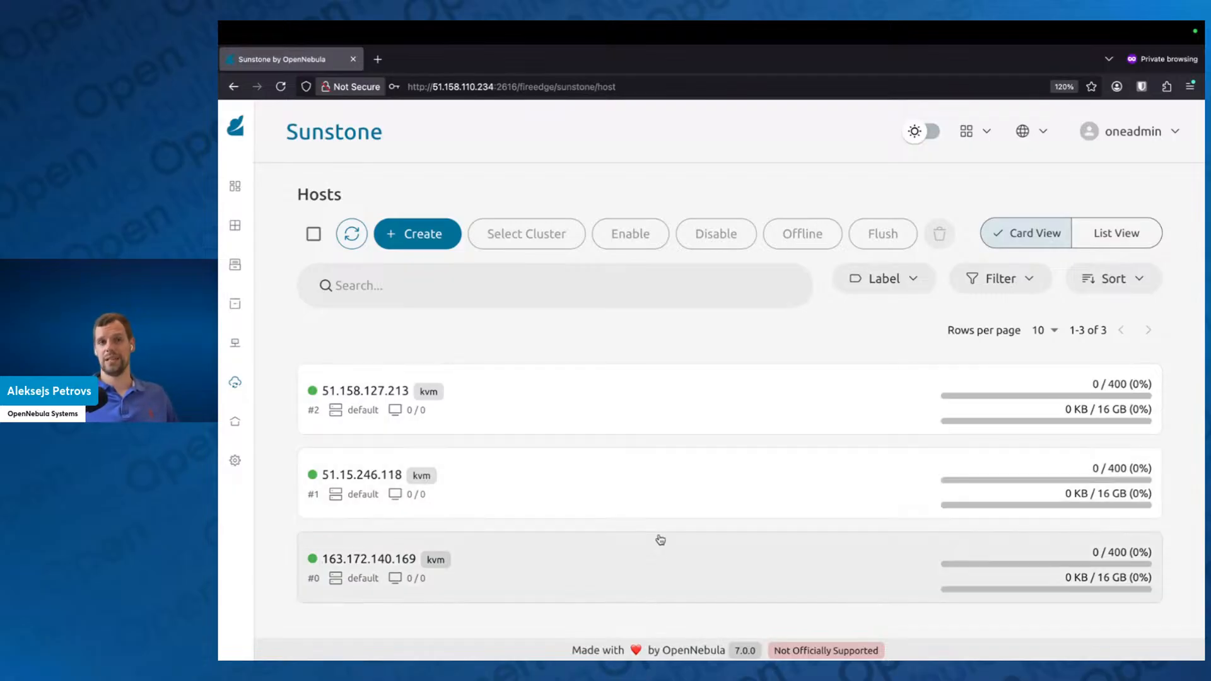
Step: Disable hosts #0 (163.172.140.169) and #1 (51.15.246.118), and clear the host selection
{"action": "left_click", "coordinate": [662, 489]}
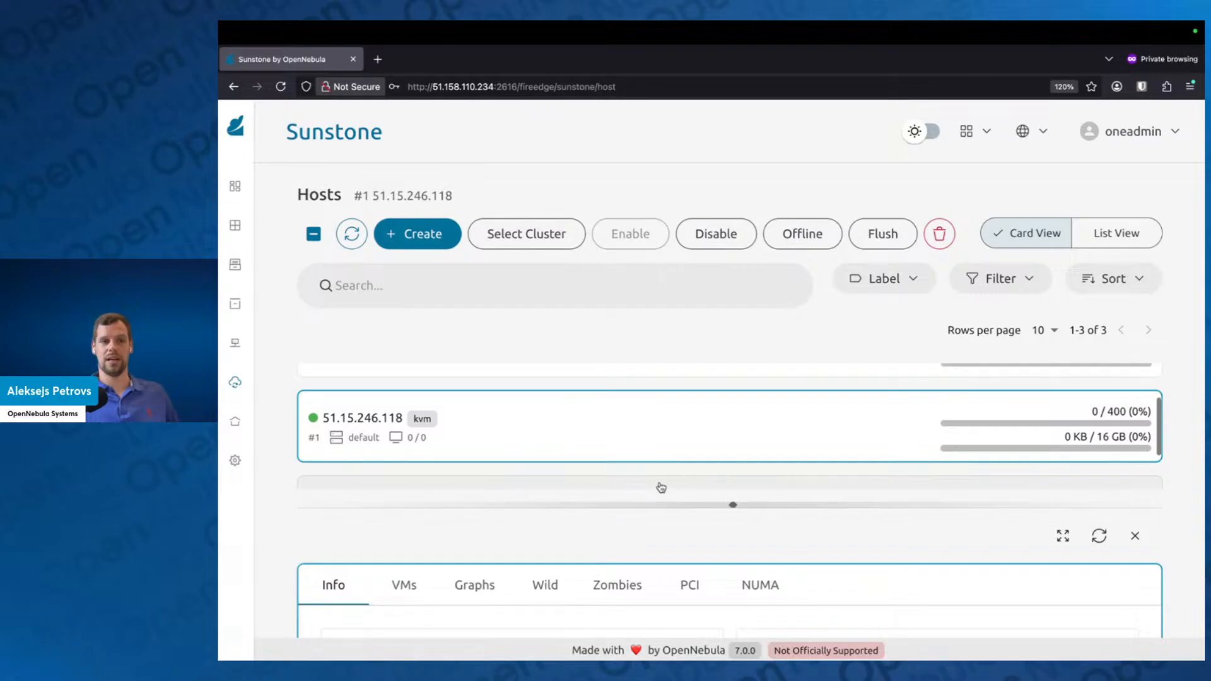
{"action": "left_click", "coordinate": [662, 488]}
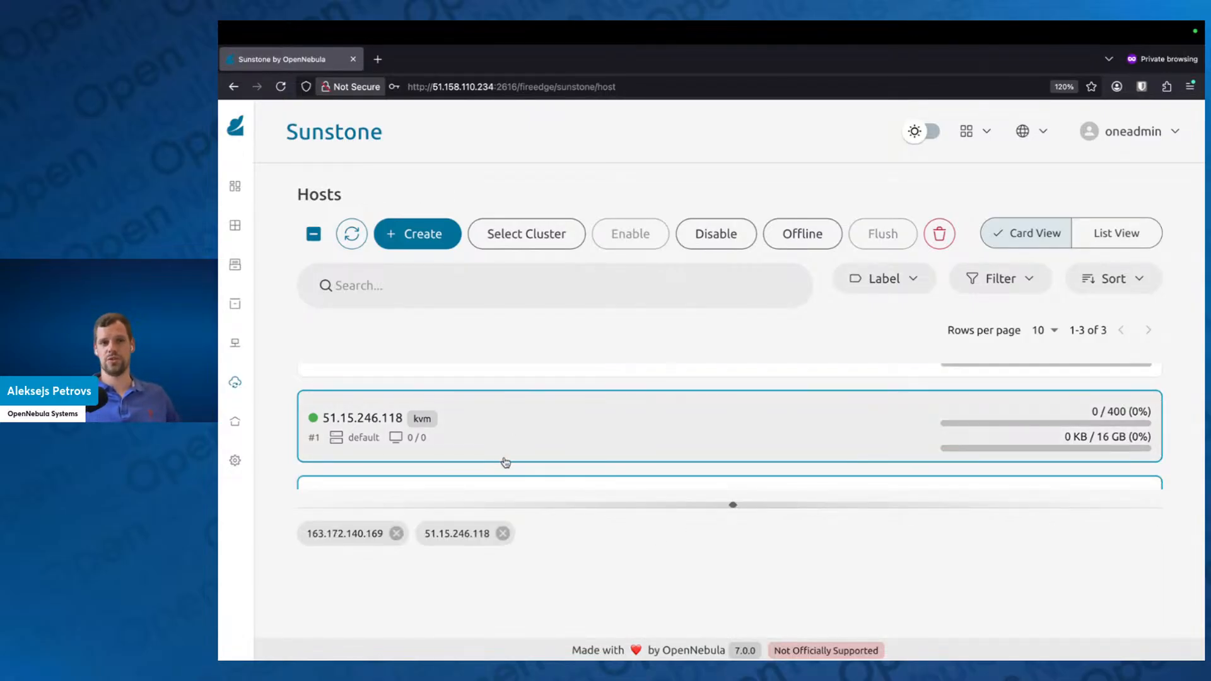
{"action": "scroll", "coordinate": [506, 460], "scroll_direction": "up", "scroll_amount": 2}
{"action": "scroll", "coordinate": [508, 459], "scroll_direction": "up", "scroll_amount": 1}
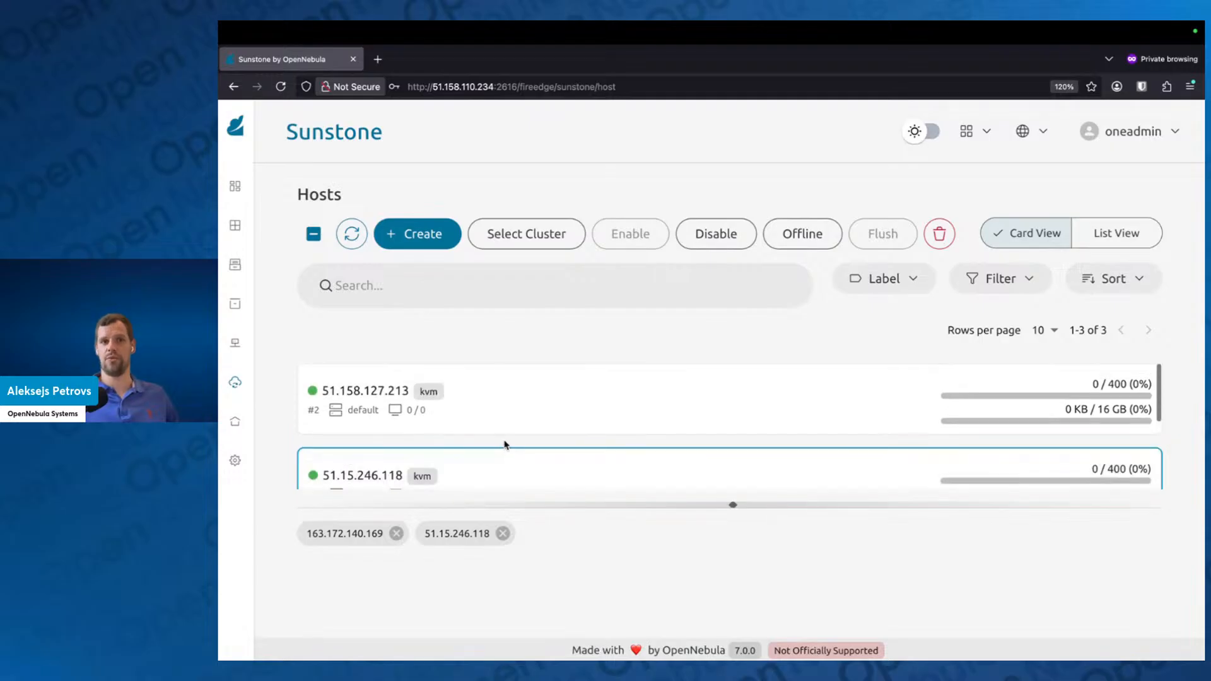
{"action": "scroll", "coordinate": [503, 461], "scroll_direction": "down", "scroll_amount": 1}
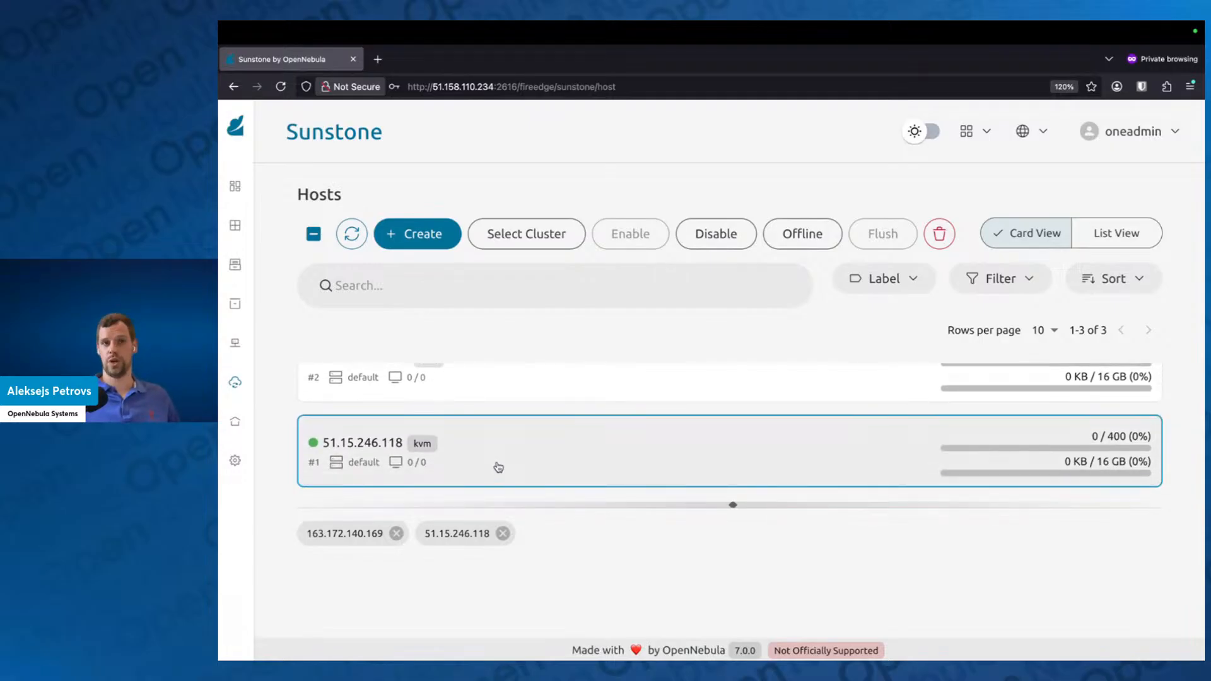
{"action": "left_click", "coordinate": [716, 243]}
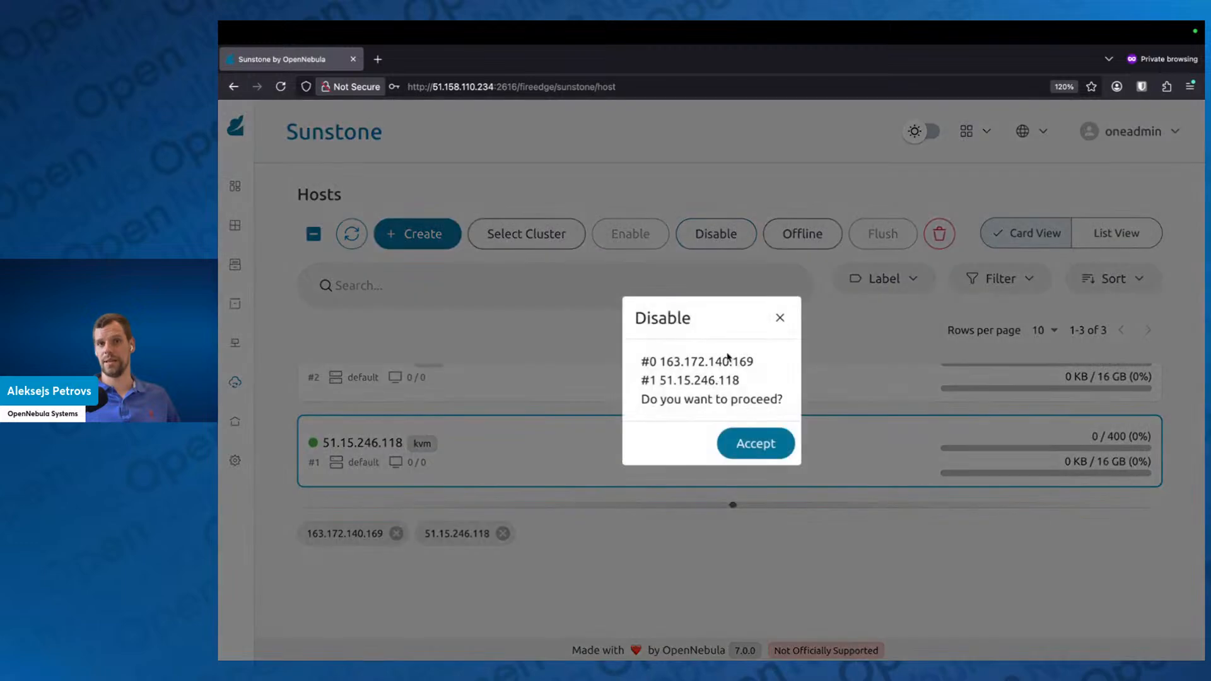
{"action": "left_click", "coordinate": [757, 442]}
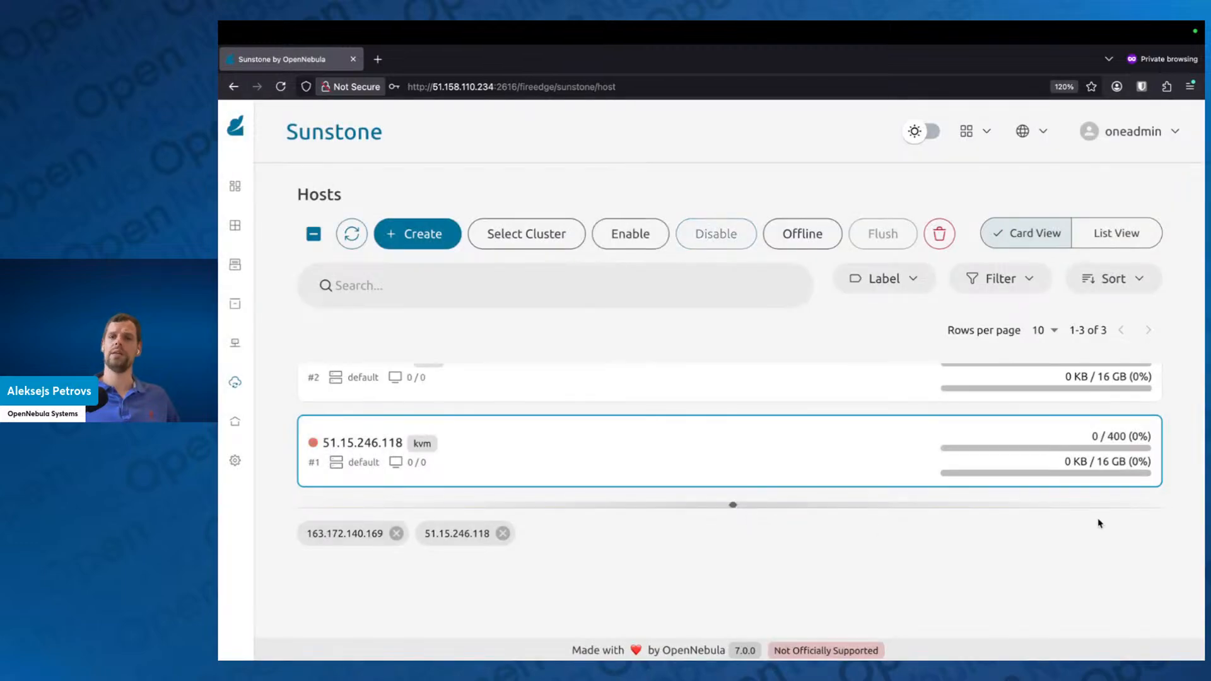
{"action": "left_click", "coordinate": [310, 232]}
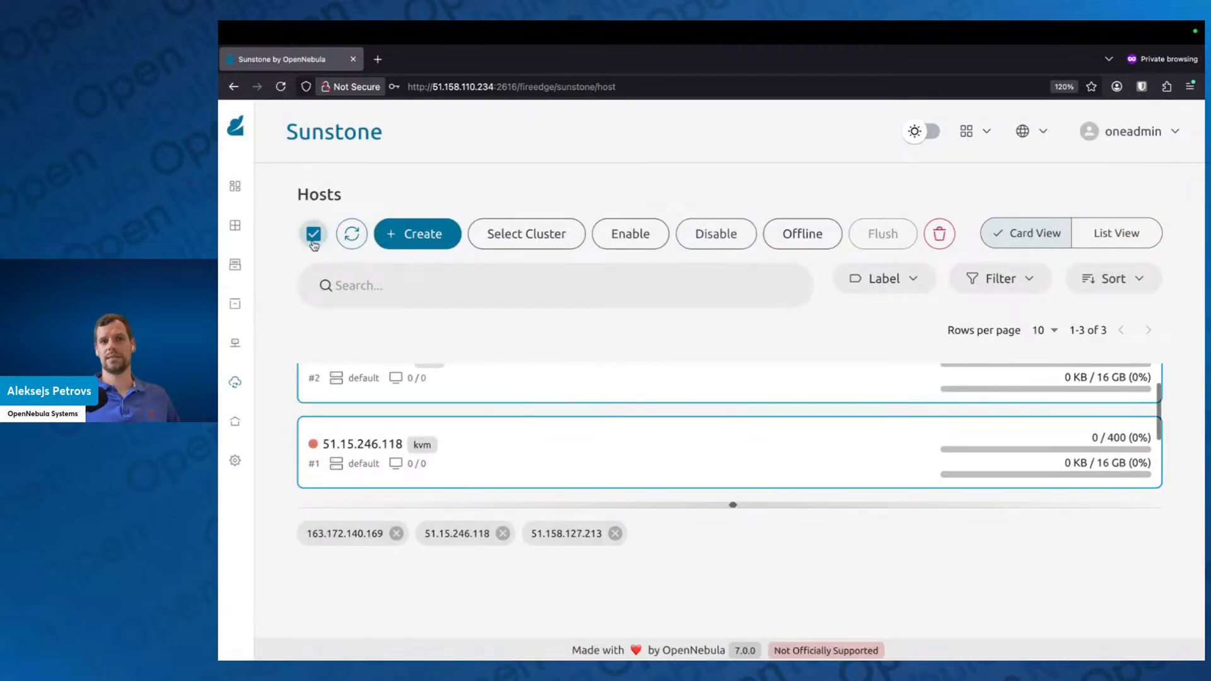
{"action": "left_click", "coordinate": [311, 233]}
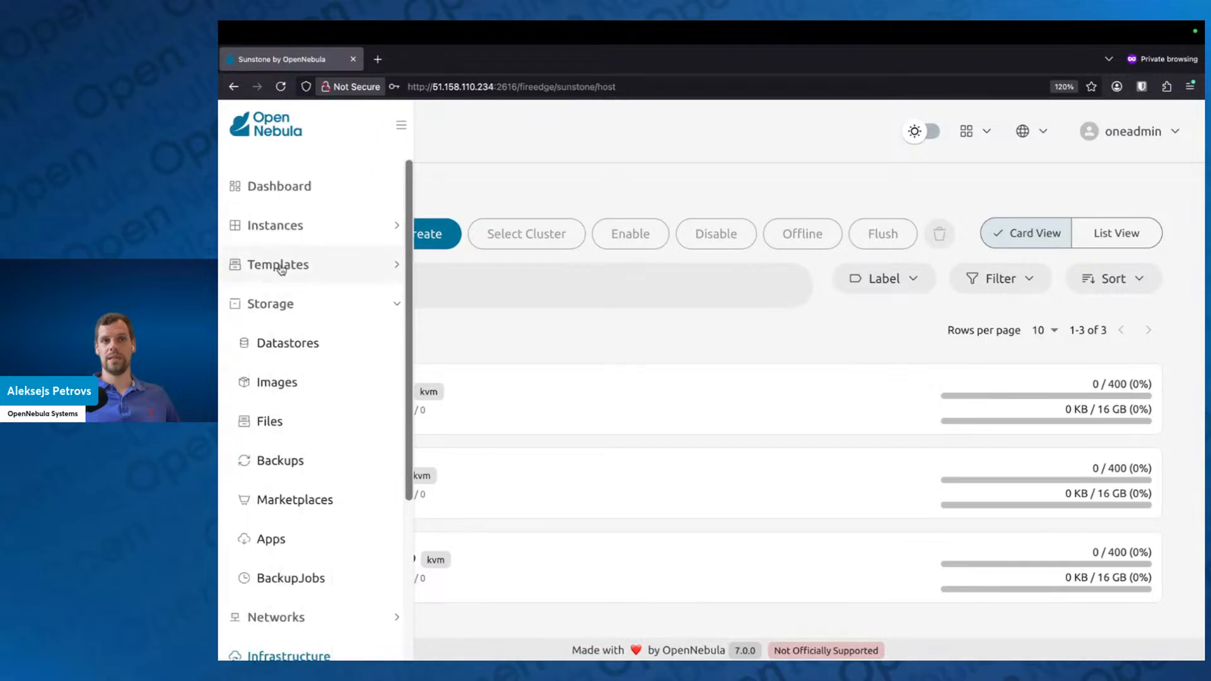
Step: Open the Alpine Linux 3.21 VM template for updating
{"action": "left_click", "coordinate": [284, 273]}
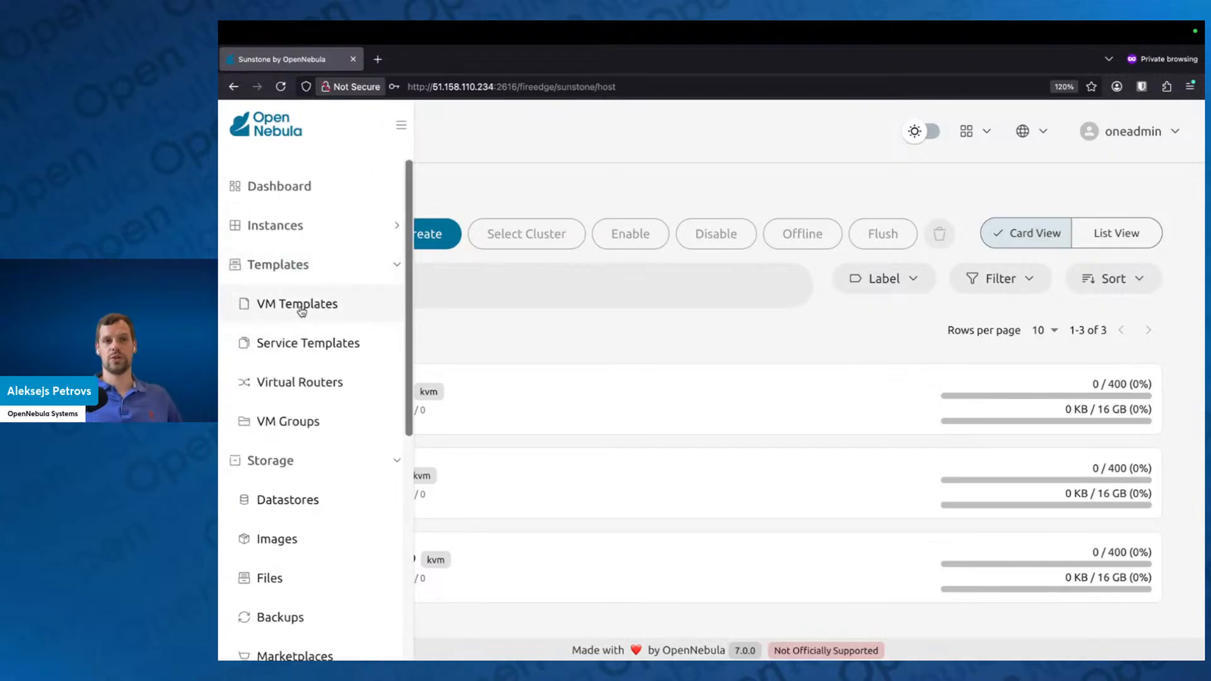
{"action": "left_click", "coordinate": [301, 309]}
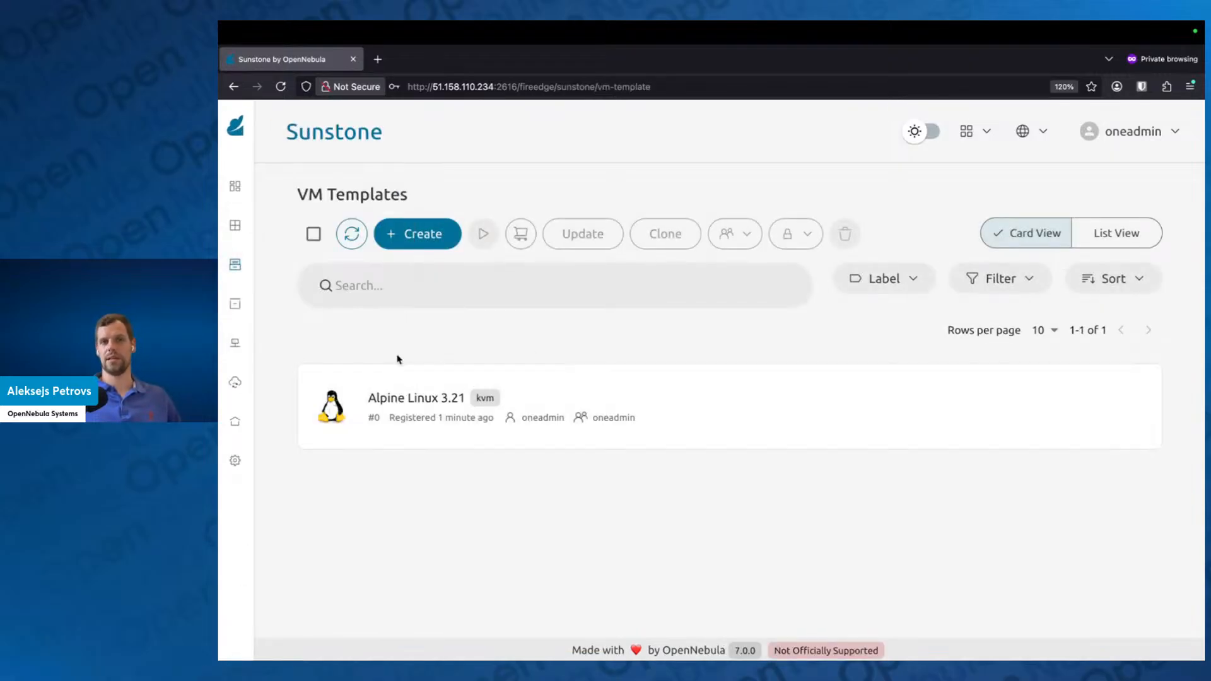
{"action": "left_click", "coordinate": [421, 394]}
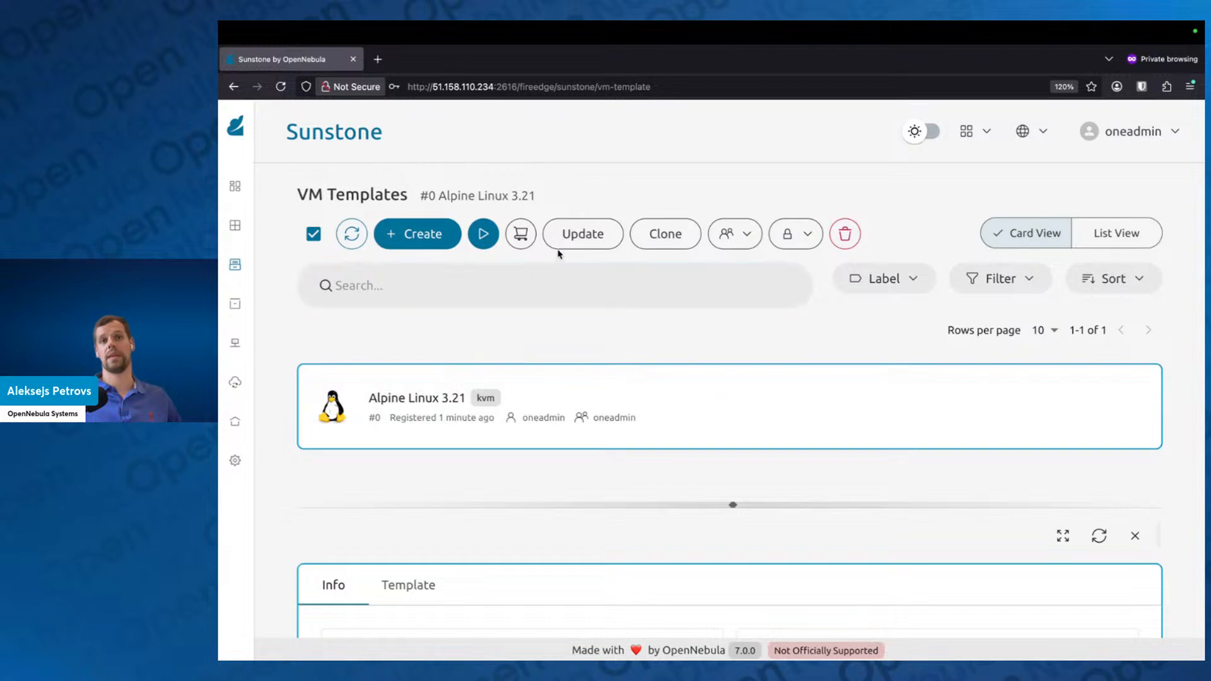
{"action": "left_click", "coordinate": [574, 235]}
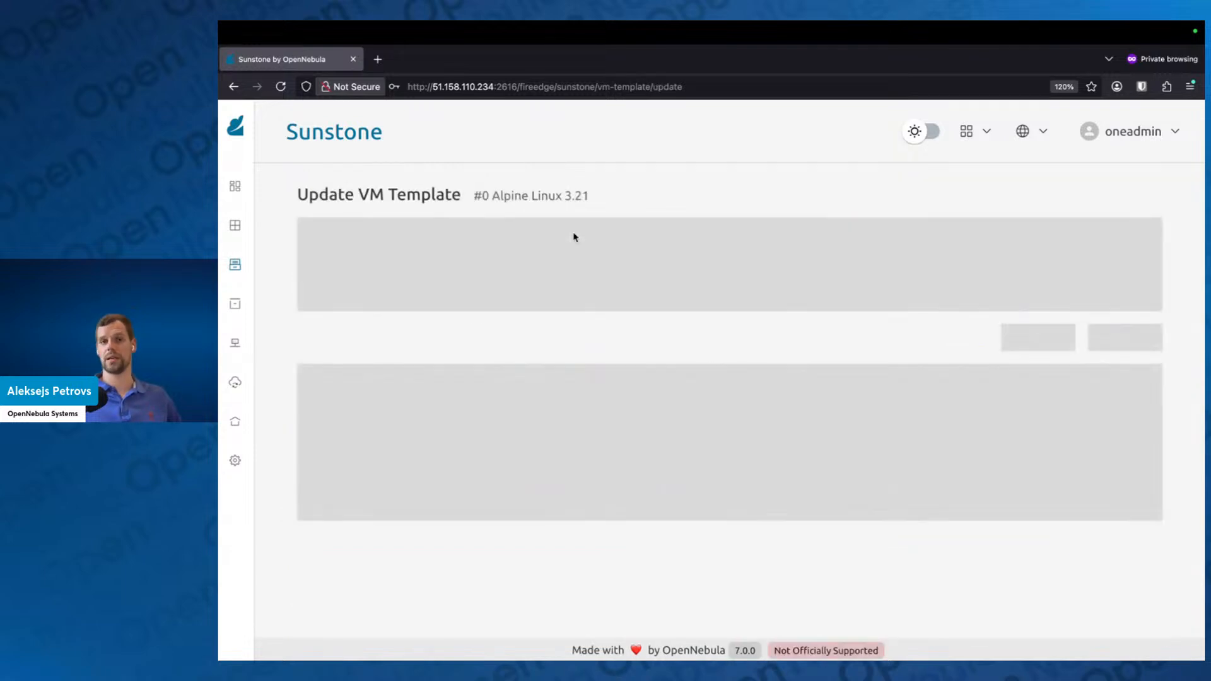
Step: Set the template's Physical CPU to 0.1 and save the update with the advanced options and custom variables left as they are
{"action": "scroll", "coordinate": [716, 473], "scroll_direction": "down", "scroll_amount": 5}
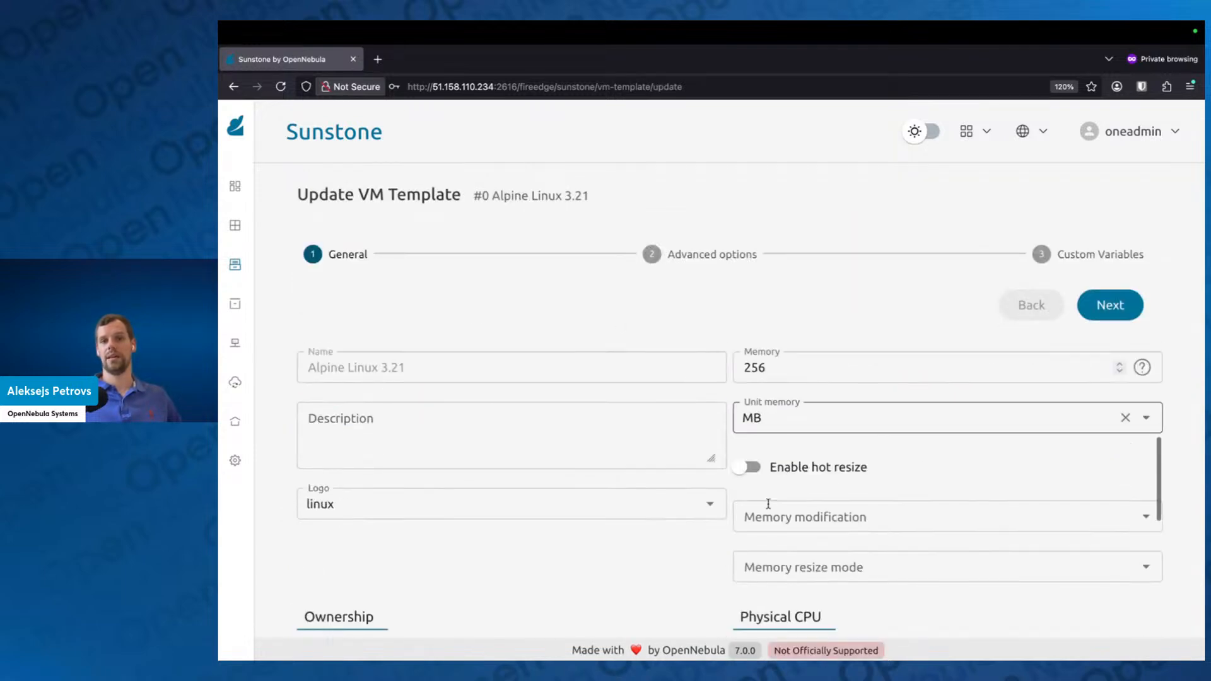
{"action": "scroll", "coordinate": [771, 507], "scroll_direction": "down", "scroll_amount": 3}
{"action": "left_click", "coordinate": [775, 561]}
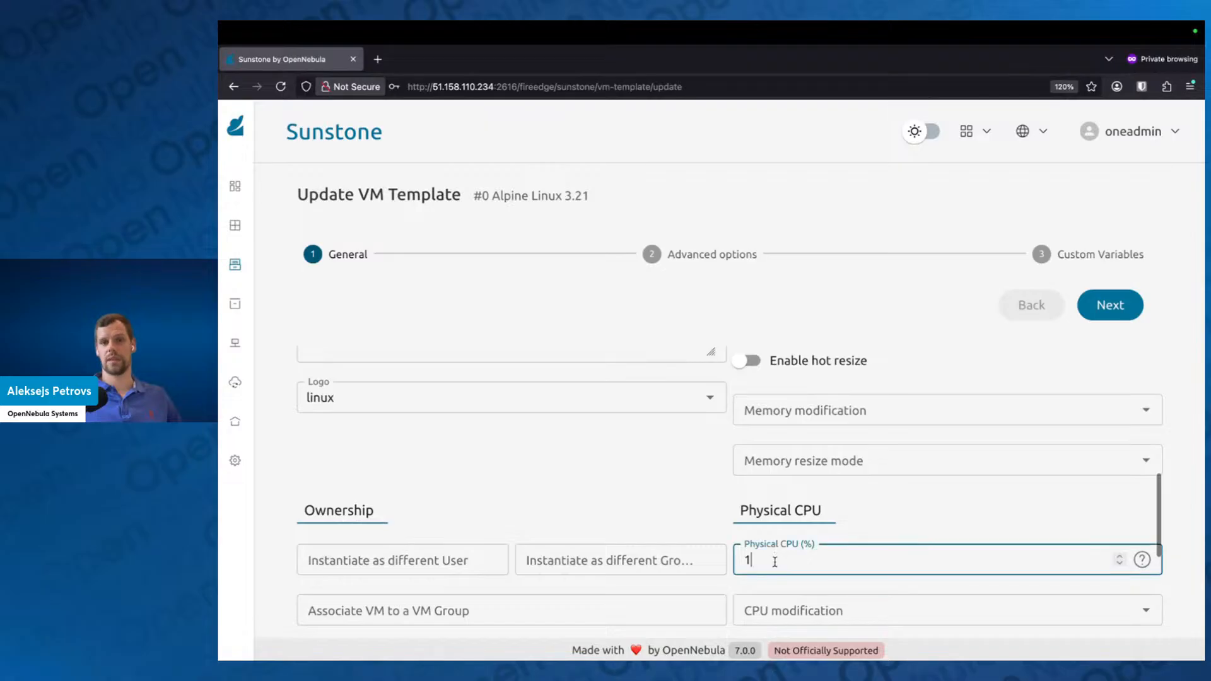
{"action": "key", "text": "BackSpace"}
{"action": "type", "text": "0.1"}
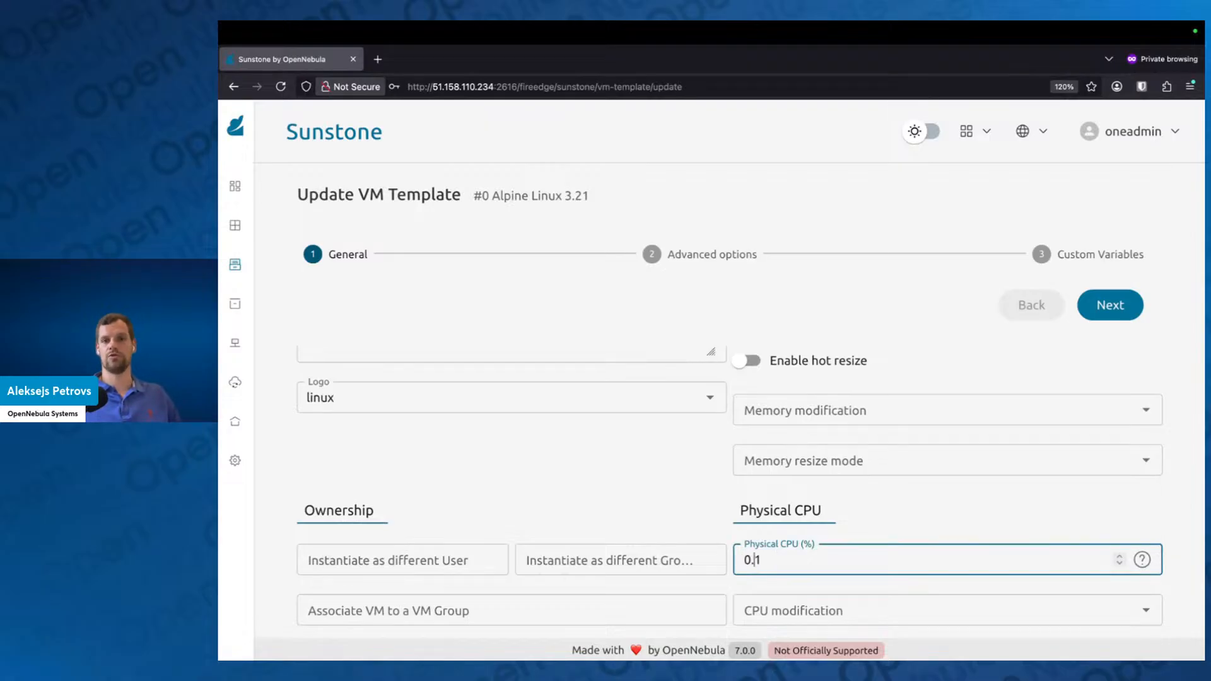
{"action": "left_click", "coordinate": [947, 505]}
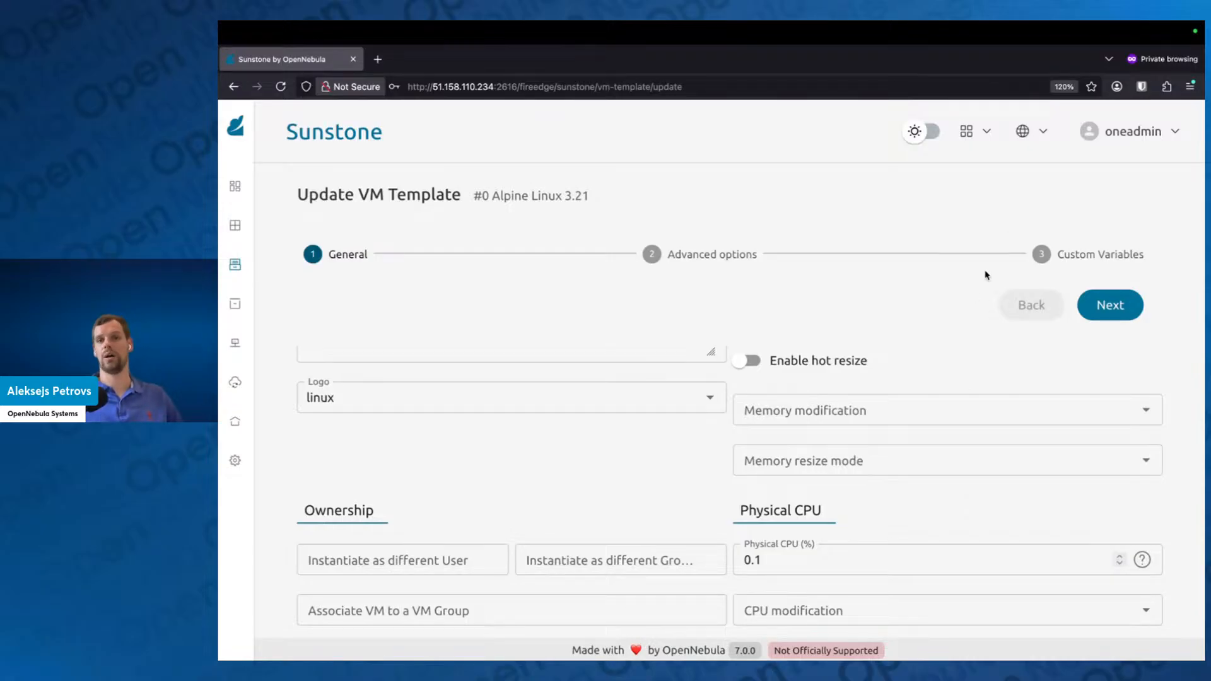
{"action": "left_click", "coordinate": [1125, 308]}
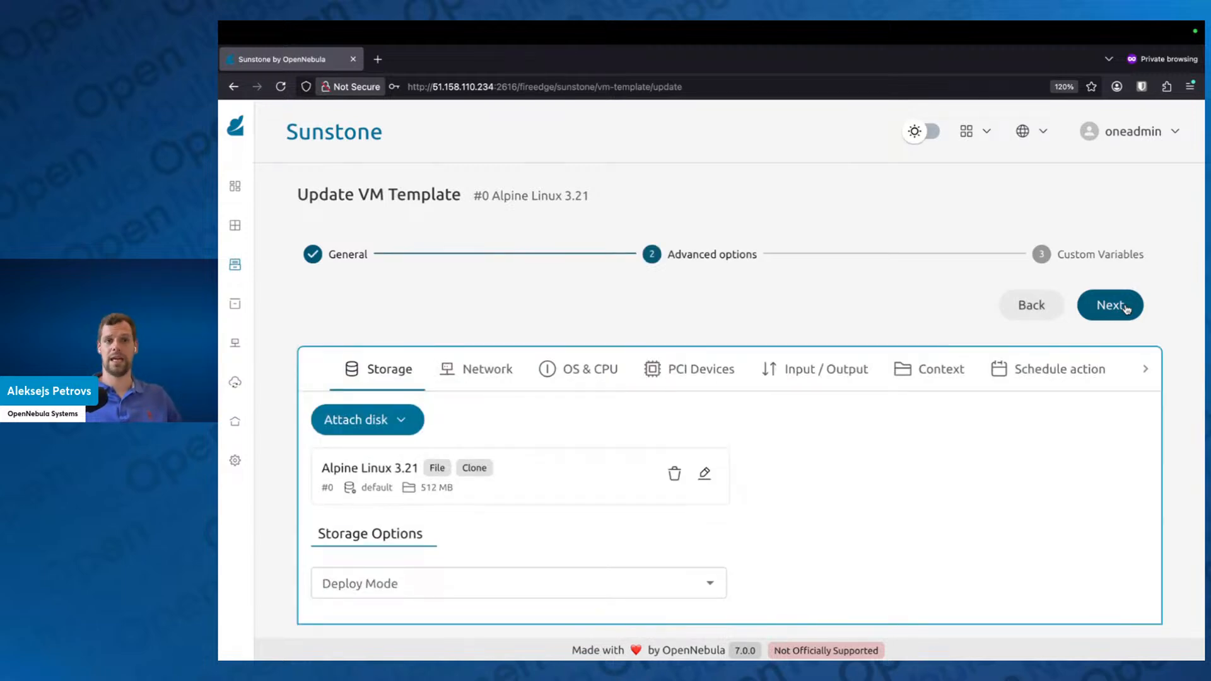
{"action": "left_click", "coordinate": [1126, 307]}
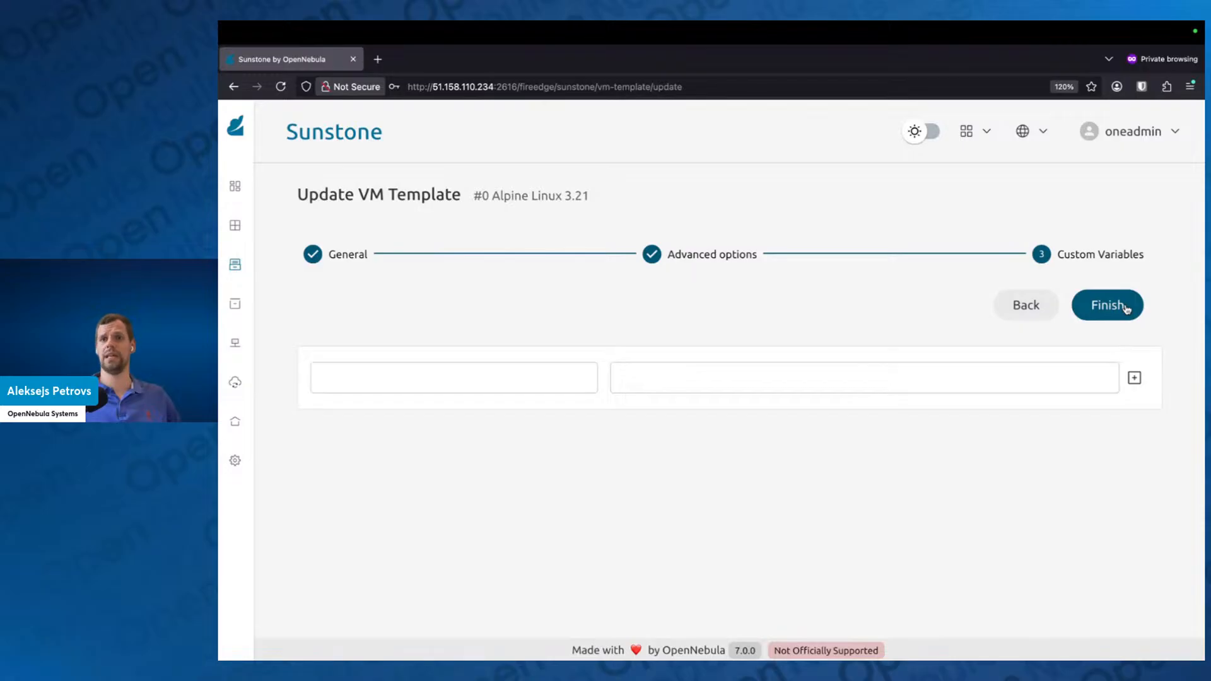
{"action": "left_click", "coordinate": [1125, 307]}
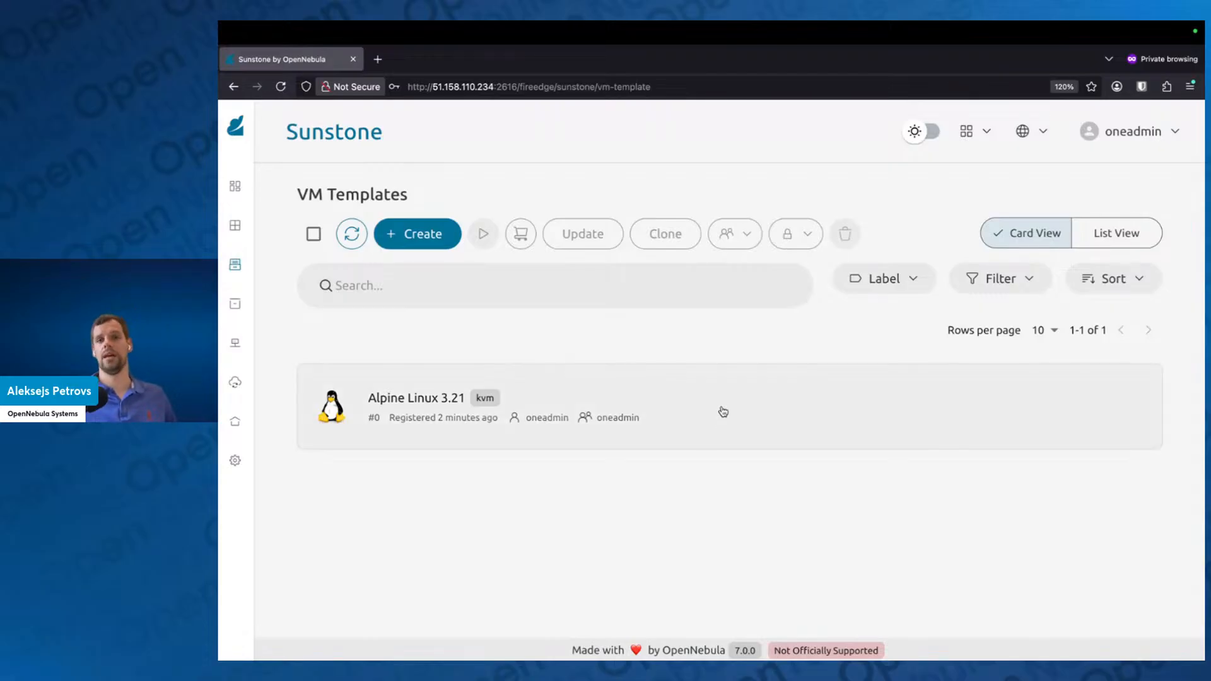
Step: Instantiate 12 VMs from the Alpine Linux 3.21 template with the default advanced options and look through the VM list
{"action": "left_click", "coordinate": [723, 411]}
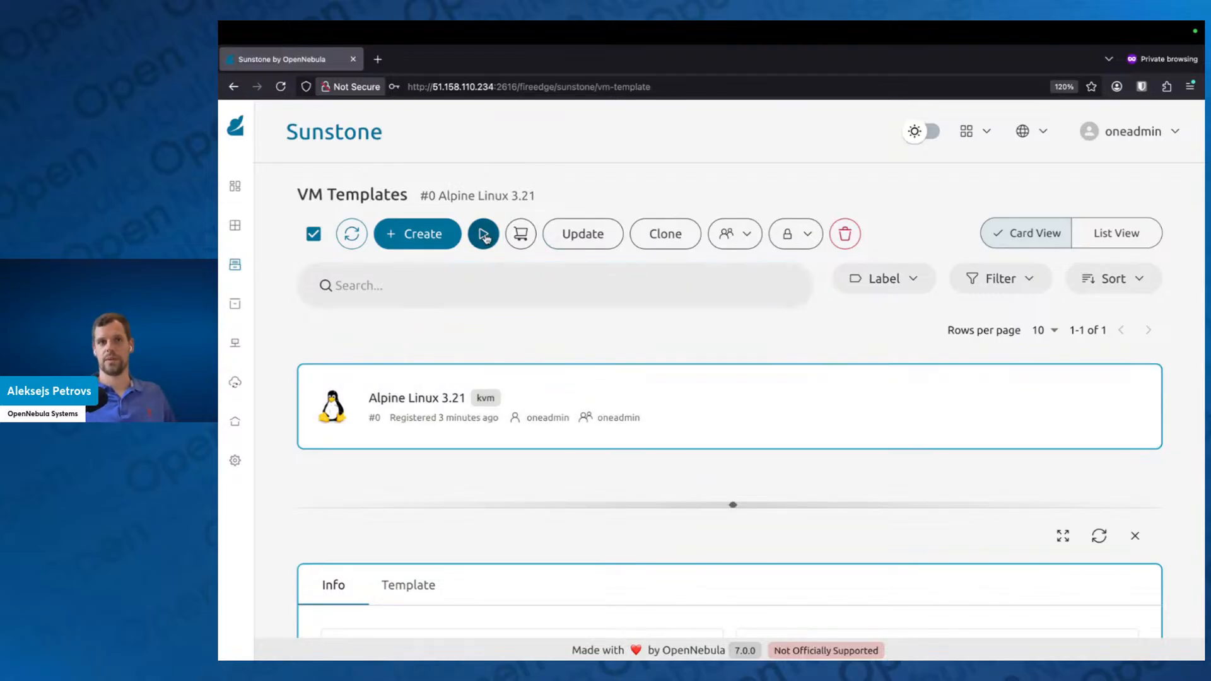
{"action": "left_click", "coordinate": [483, 234]}
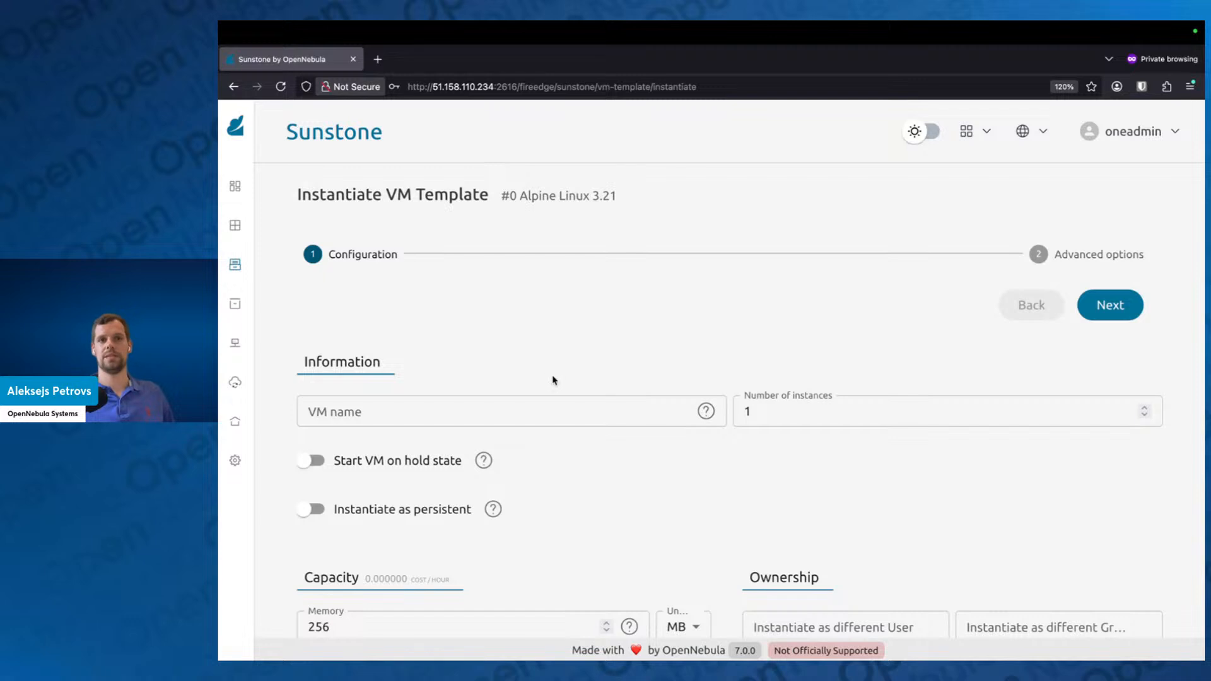
{"action": "double_click", "coordinate": [772, 411]}
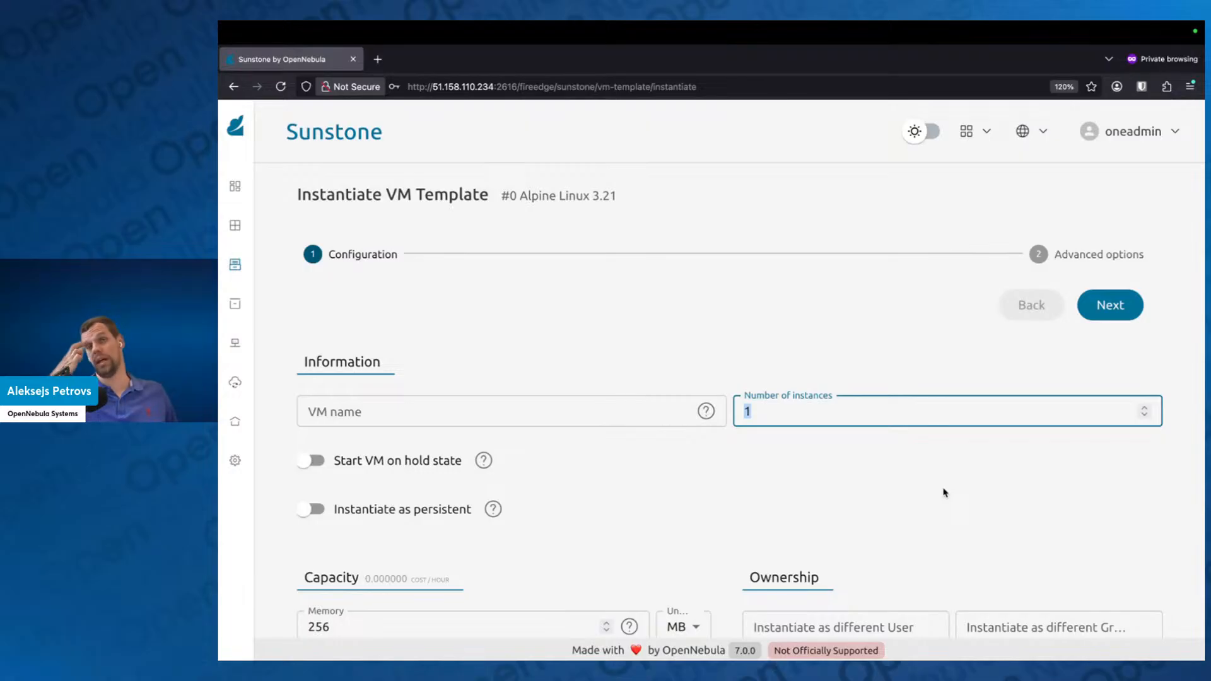
{"action": "type", "text": "12"}
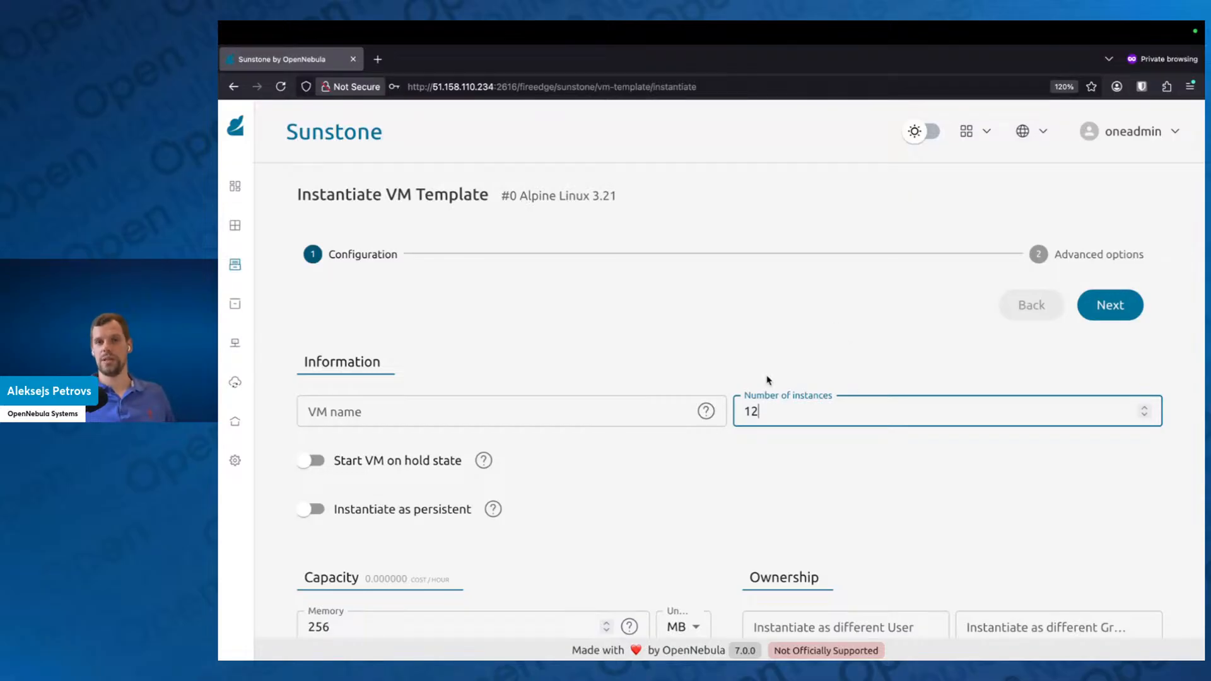
{"action": "left_click", "coordinate": [1114, 303]}
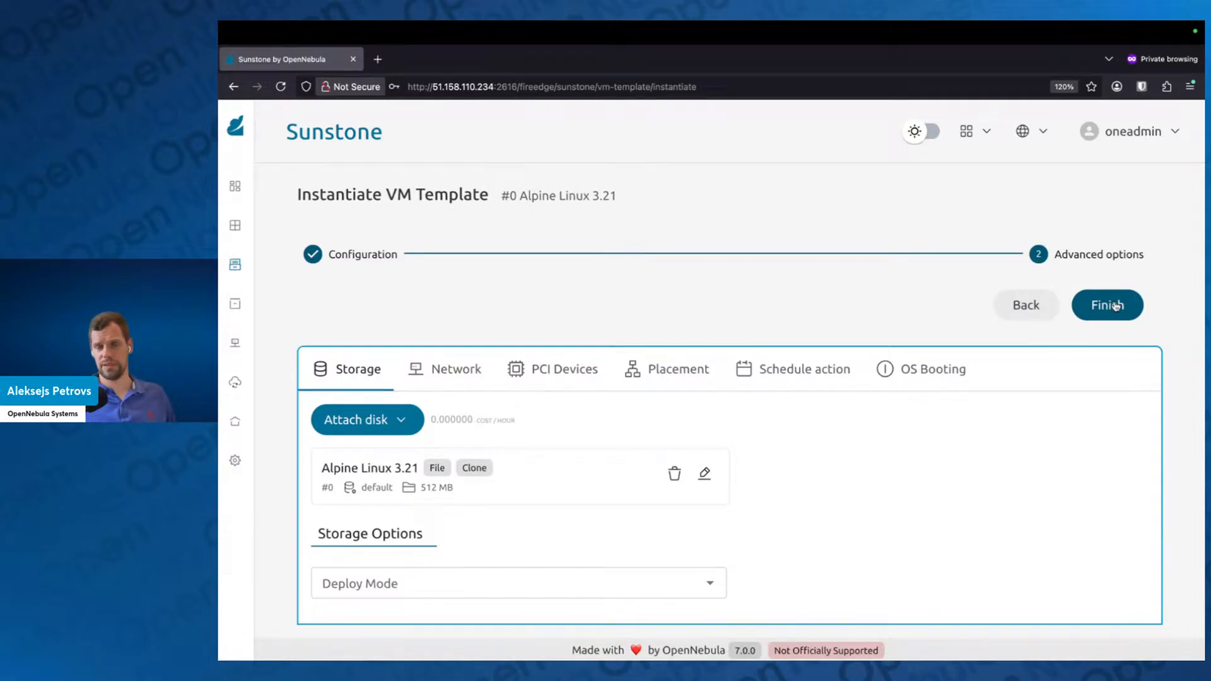
{"action": "left_click", "coordinate": [1115, 306]}
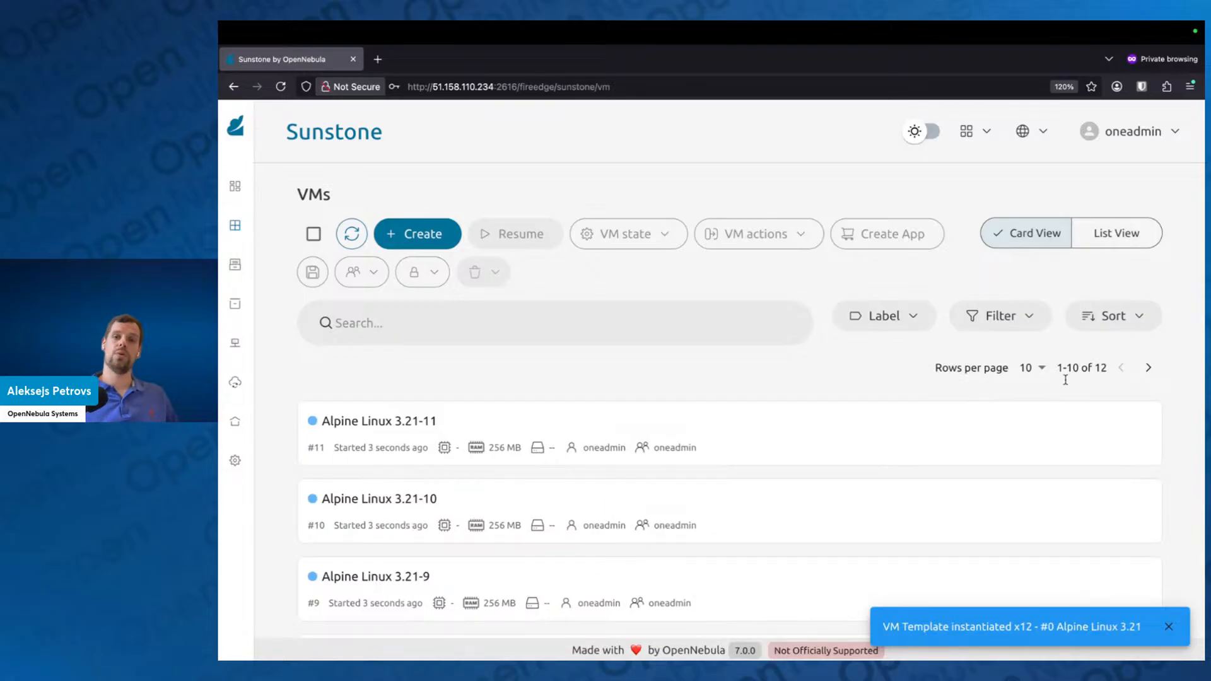
{"action": "scroll", "coordinate": [908, 441], "scroll_direction": "down", "scroll_amount": 8}
{"action": "scroll", "coordinate": [951, 454], "scroll_direction": "up", "scroll_amount": 4}
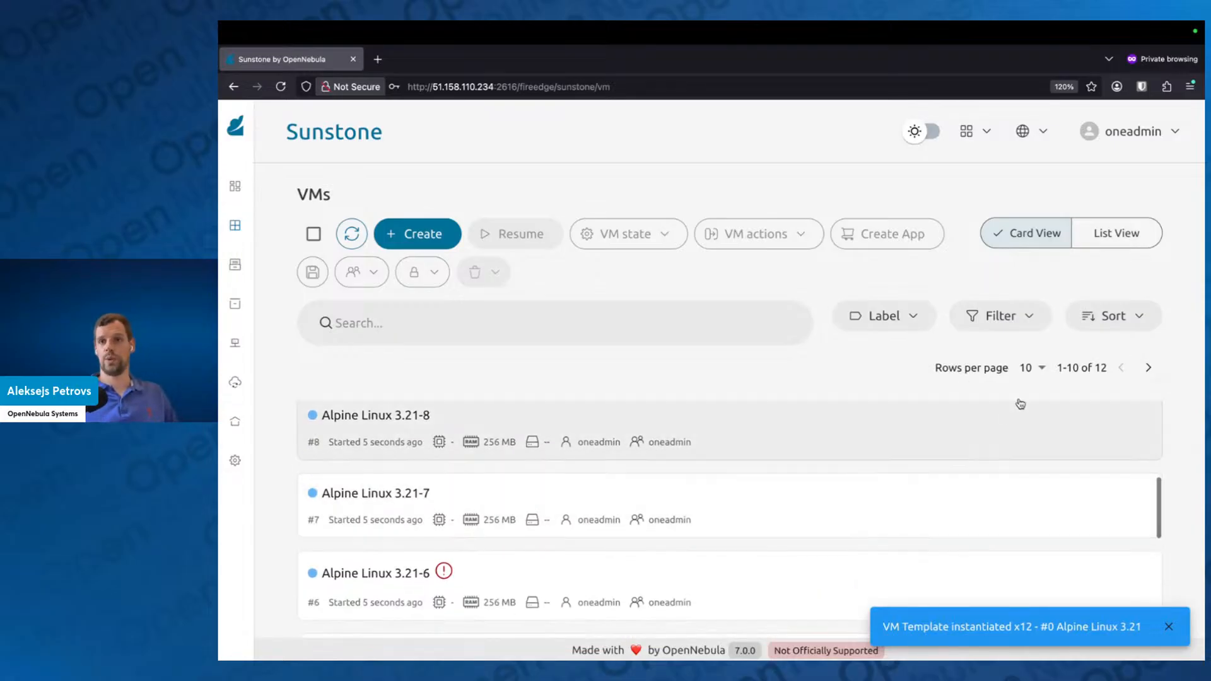
Step: Show 25 rows per page in the VM list, refresh it and check the deployment state of the Alpine Linux VMs
{"action": "left_click", "coordinate": [1034, 368]}
{"action": "left_click", "coordinate": [1026, 445]}
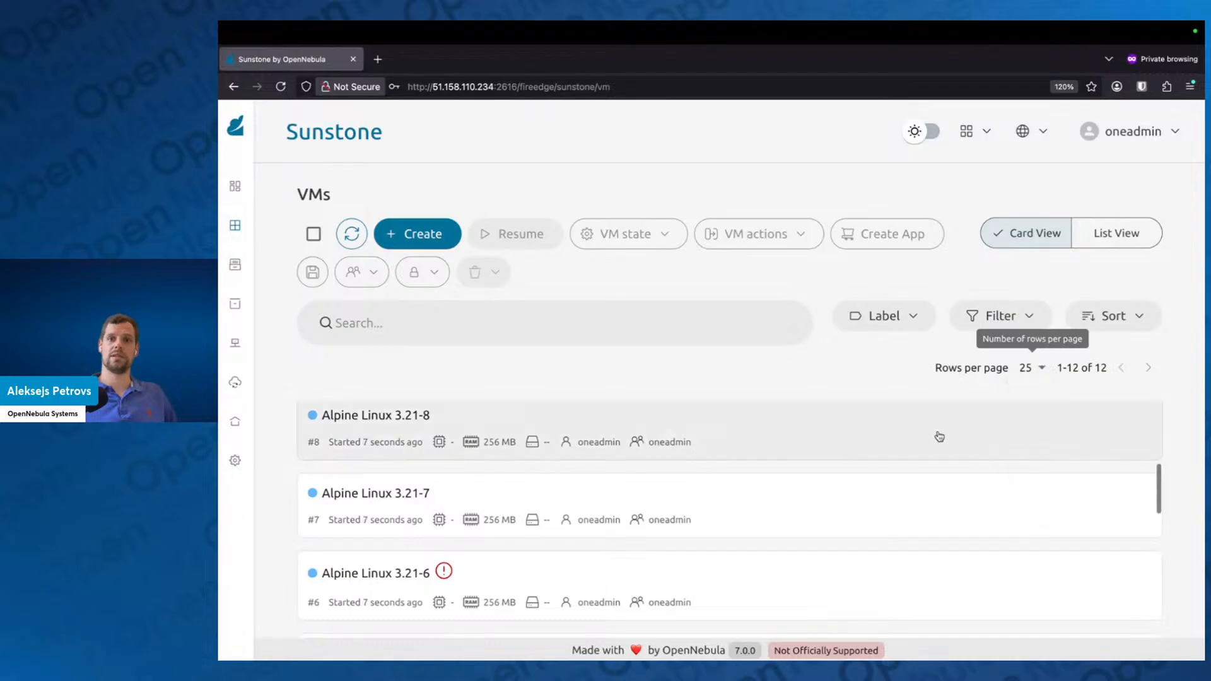
{"action": "left_click", "coordinate": [351, 234]}
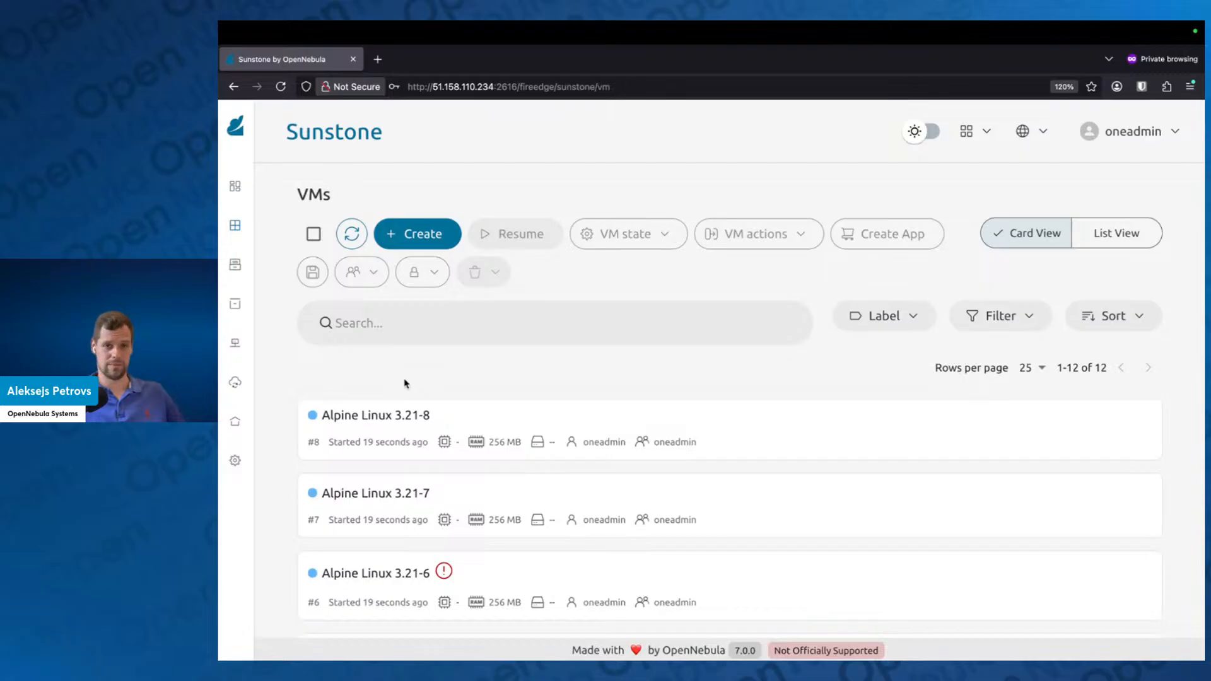
{"action": "left_click", "coordinate": [354, 237]}
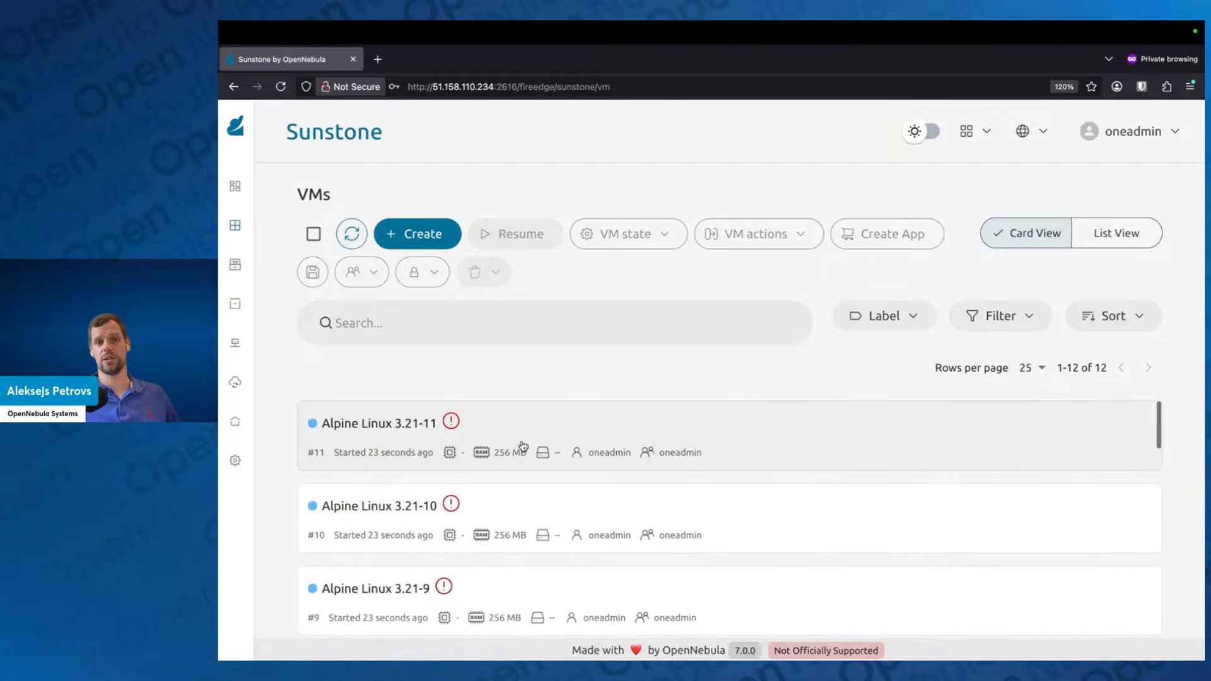
{"action": "scroll", "coordinate": [527, 465], "scroll_direction": "down", "scroll_amount": 10}
{"action": "scroll", "coordinate": [527, 465], "scroll_direction": "up", "scroll_amount": 2}
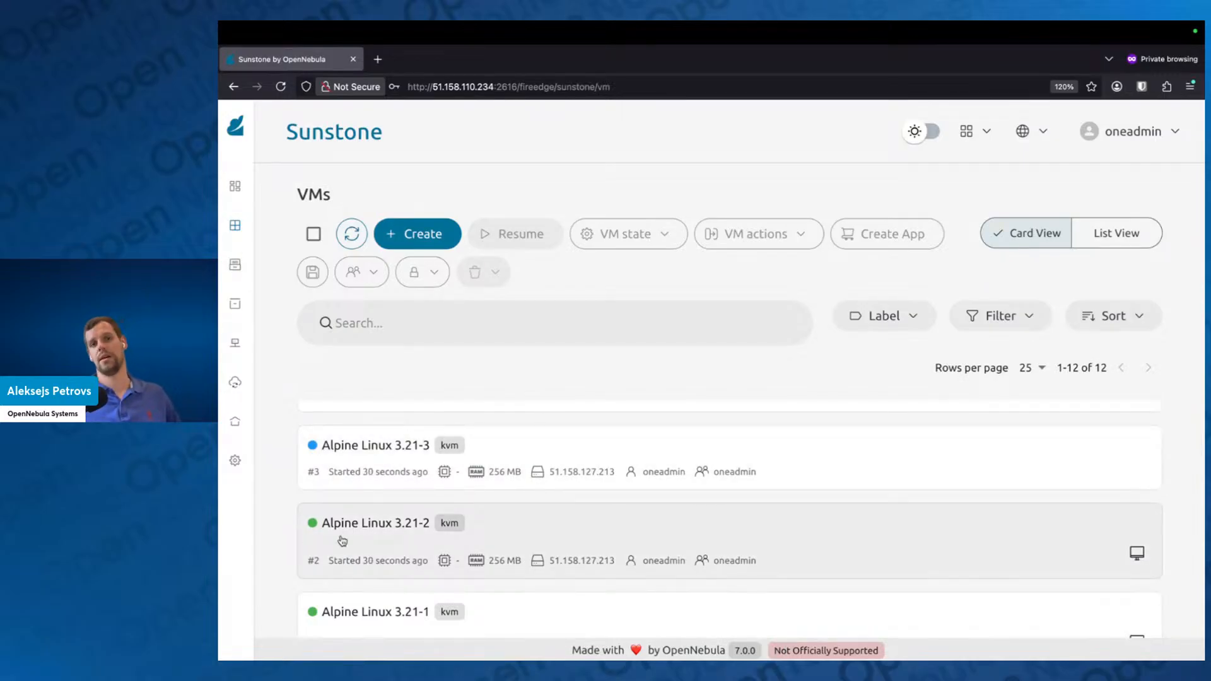
{"action": "scroll", "coordinate": [342, 540], "scroll_direction": "down", "scroll_amount": 2}
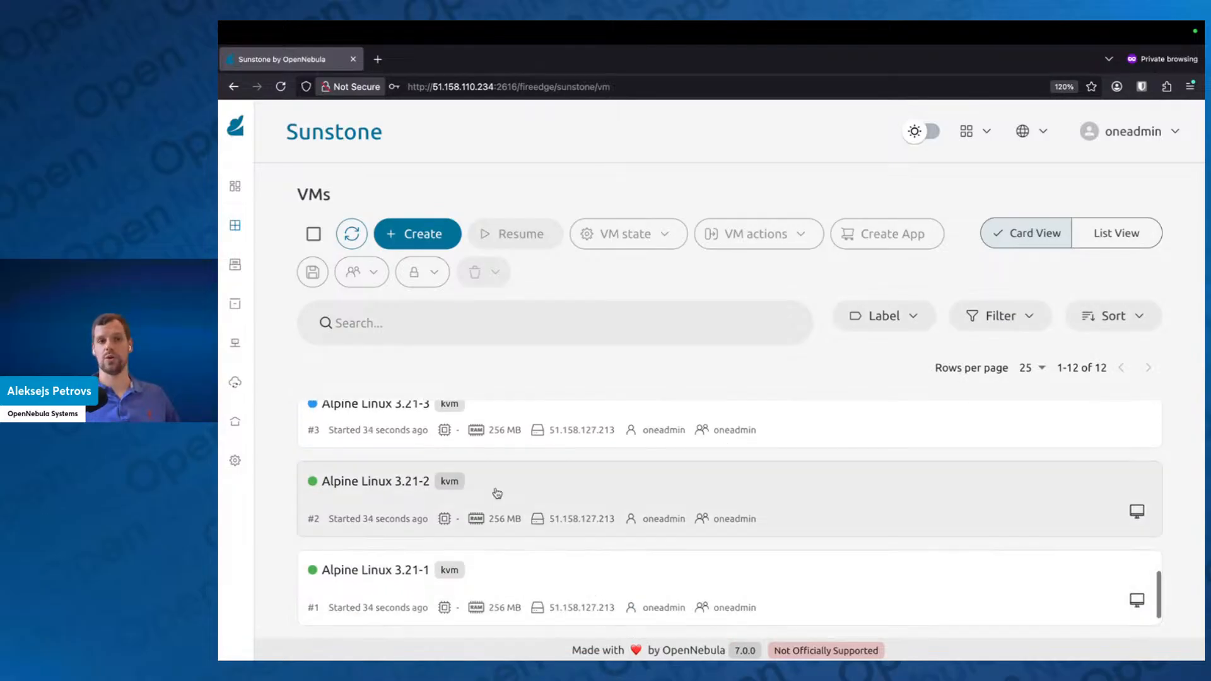
Step: Open the Hosts list and refresh it to check the VM count and resource allocation of each host
{"action": "mouse_move", "coordinate": [243, 454]}
{"action": "scroll", "coordinate": [290, 548], "scroll_direction": "down", "scroll_amount": 3}
{"action": "scroll", "coordinate": [289, 548], "scroll_direction": "down", "scroll_amount": 5}
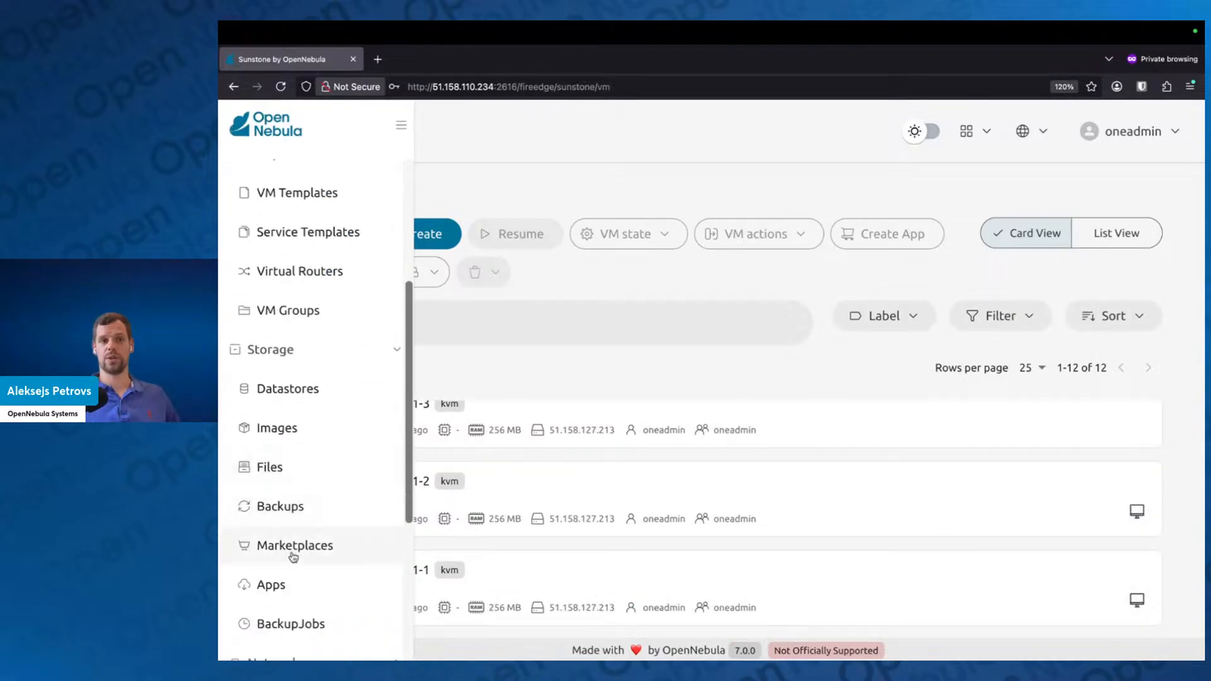
{"action": "left_click", "coordinate": [302, 638]}
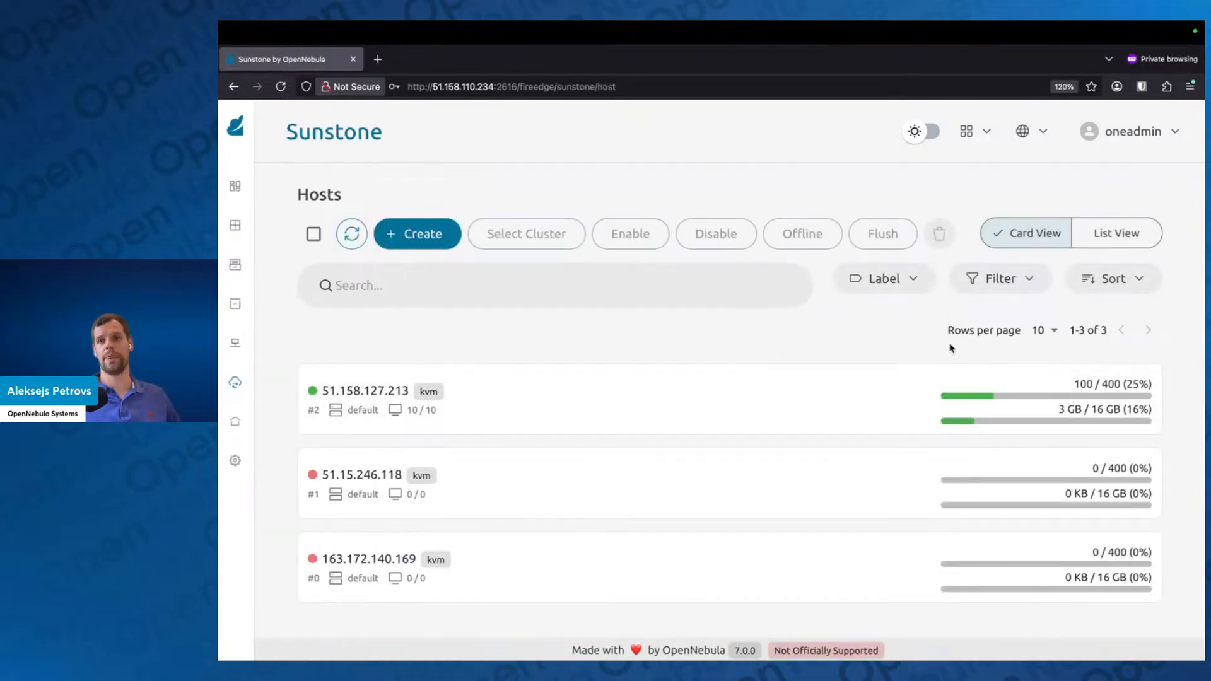
{"action": "left_click", "coordinate": [351, 234]}
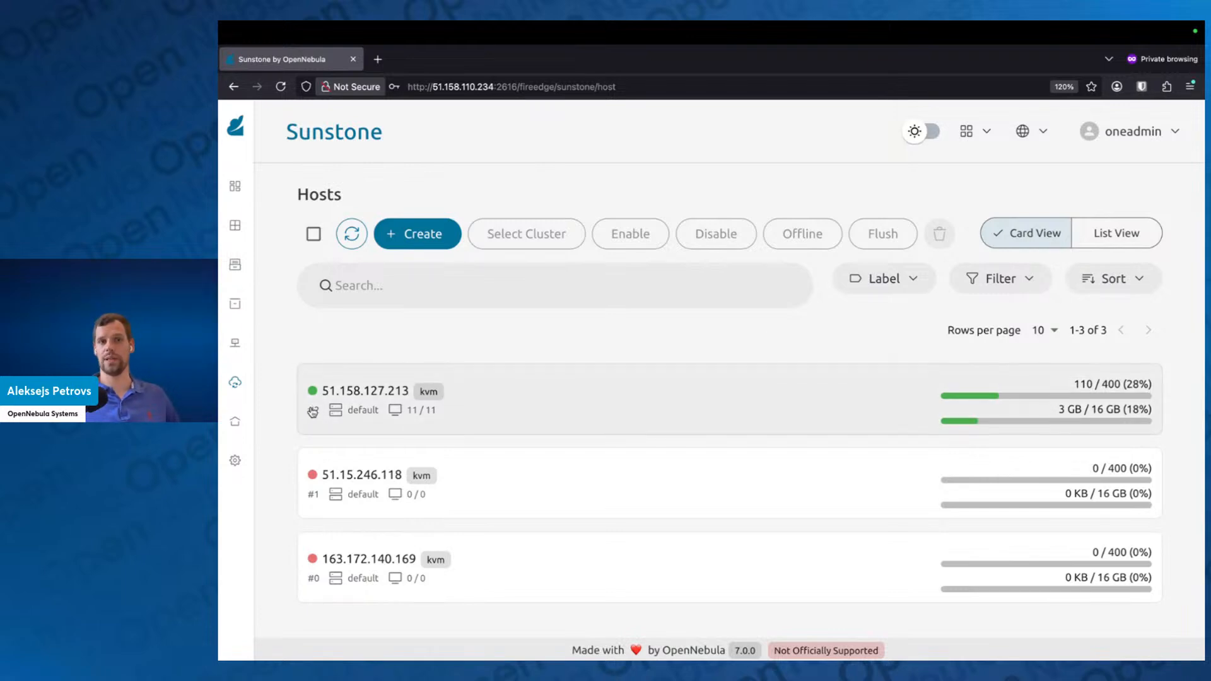
{"action": "left_click", "coordinate": [357, 234]}
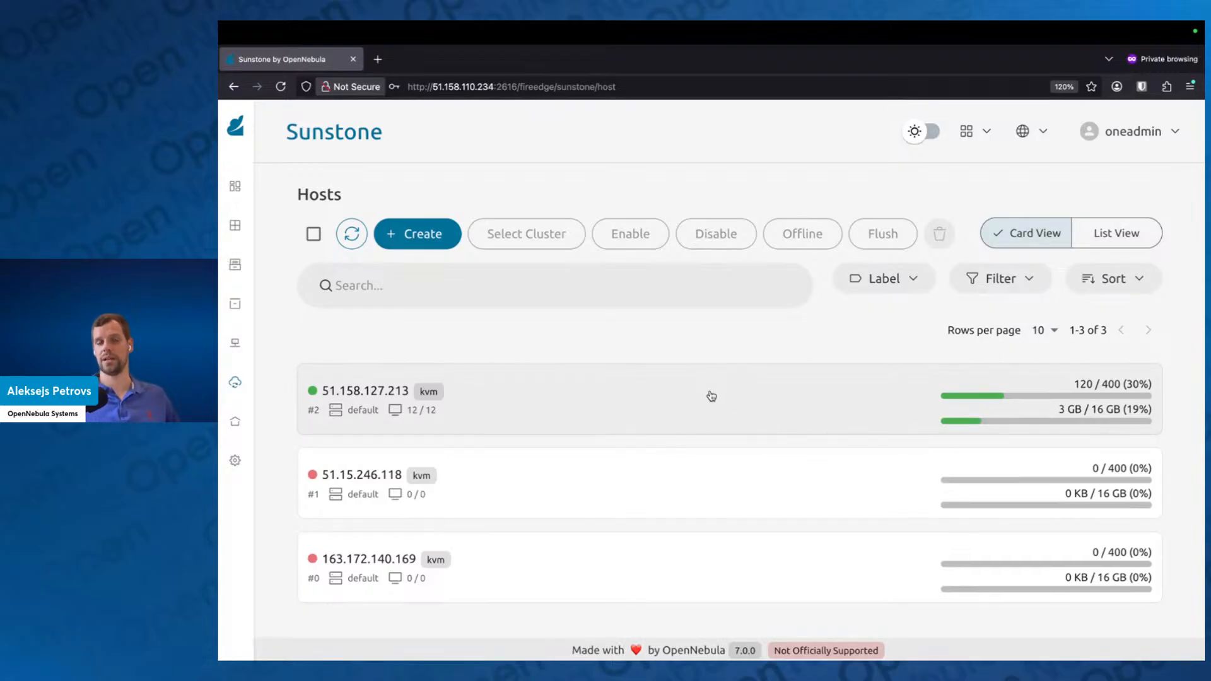
Step: Return to the VM list and check the state and host of the Alpine Linux VMs
{"action": "mouse_move", "coordinate": [242, 235]}
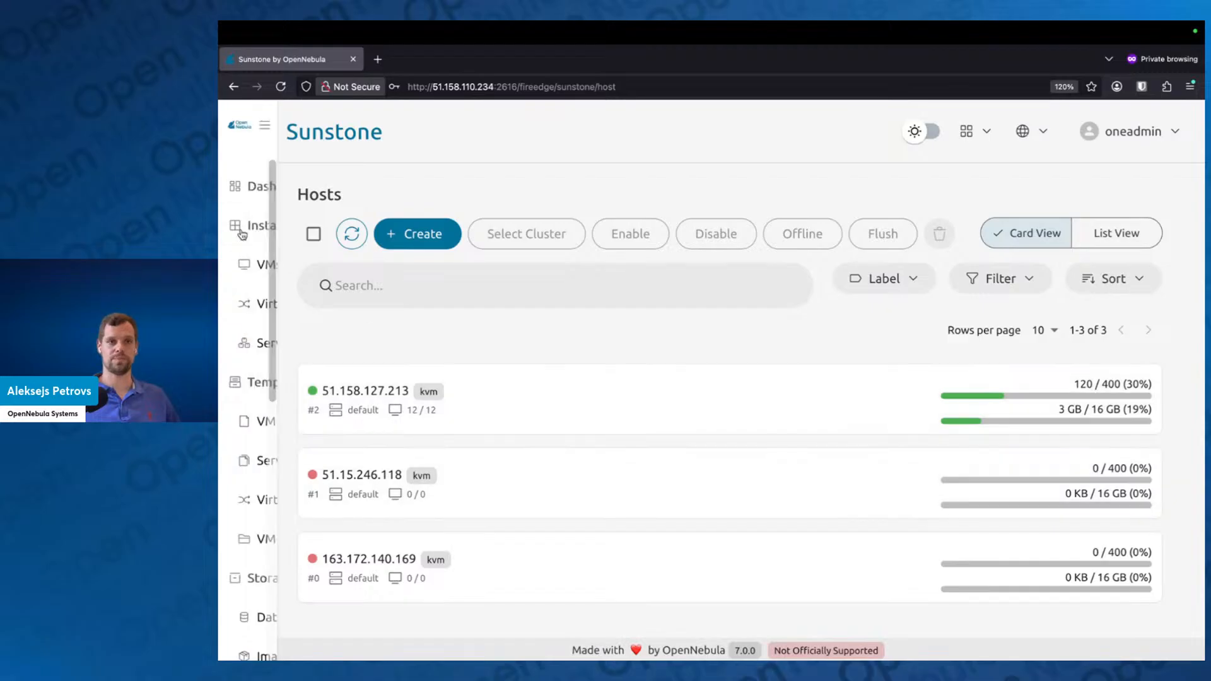
{"action": "left_click", "coordinate": [265, 262]}
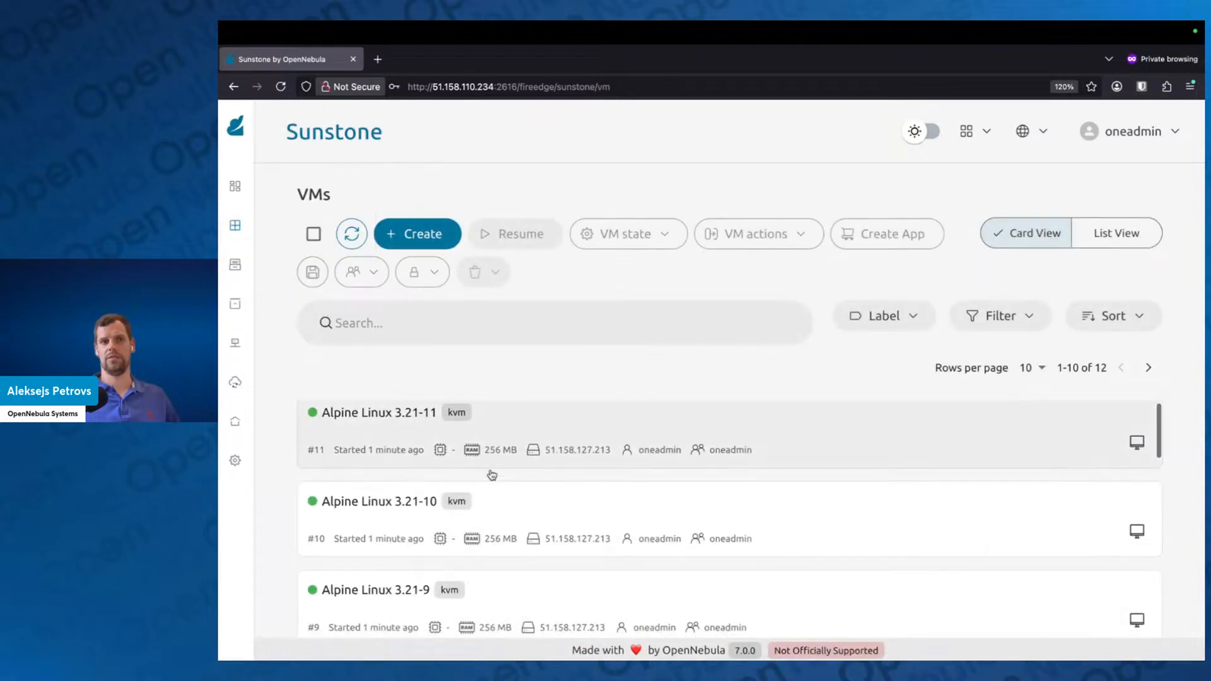
{"action": "scroll", "coordinate": [492, 475], "scroll_direction": "down", "scroll_amount": 10}
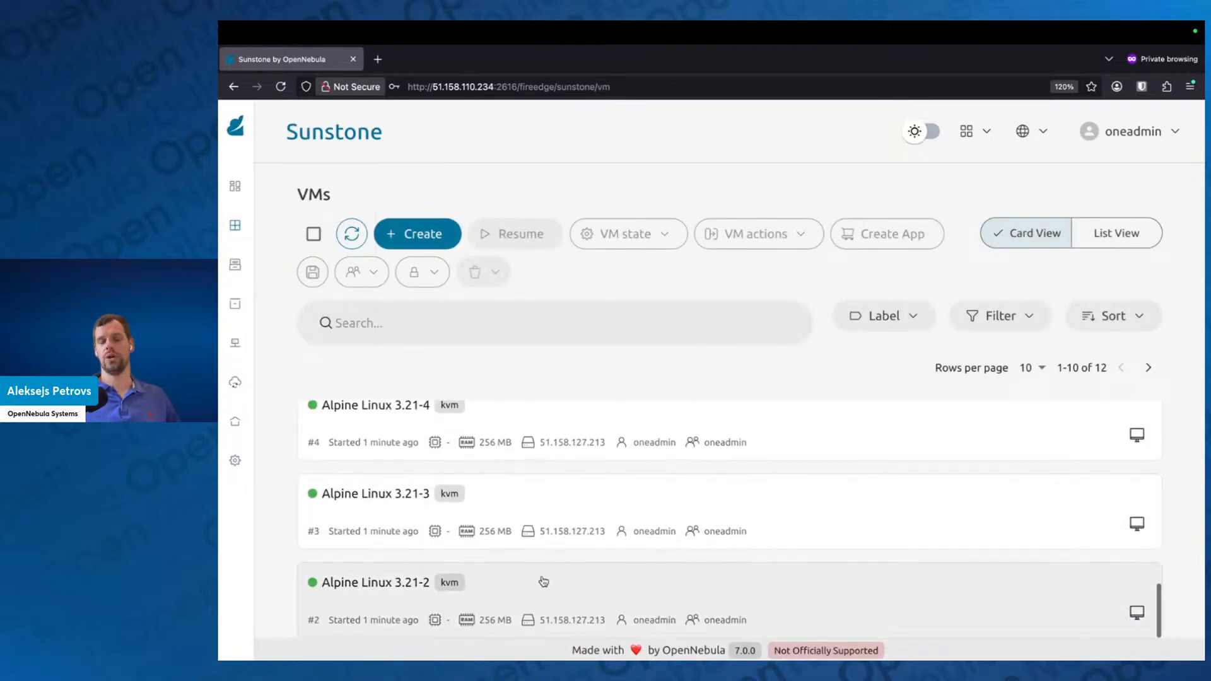
{"action": "scroll", "coordinate": [543, 580], "scroll_direction": "up", "scroll_amount": 10}
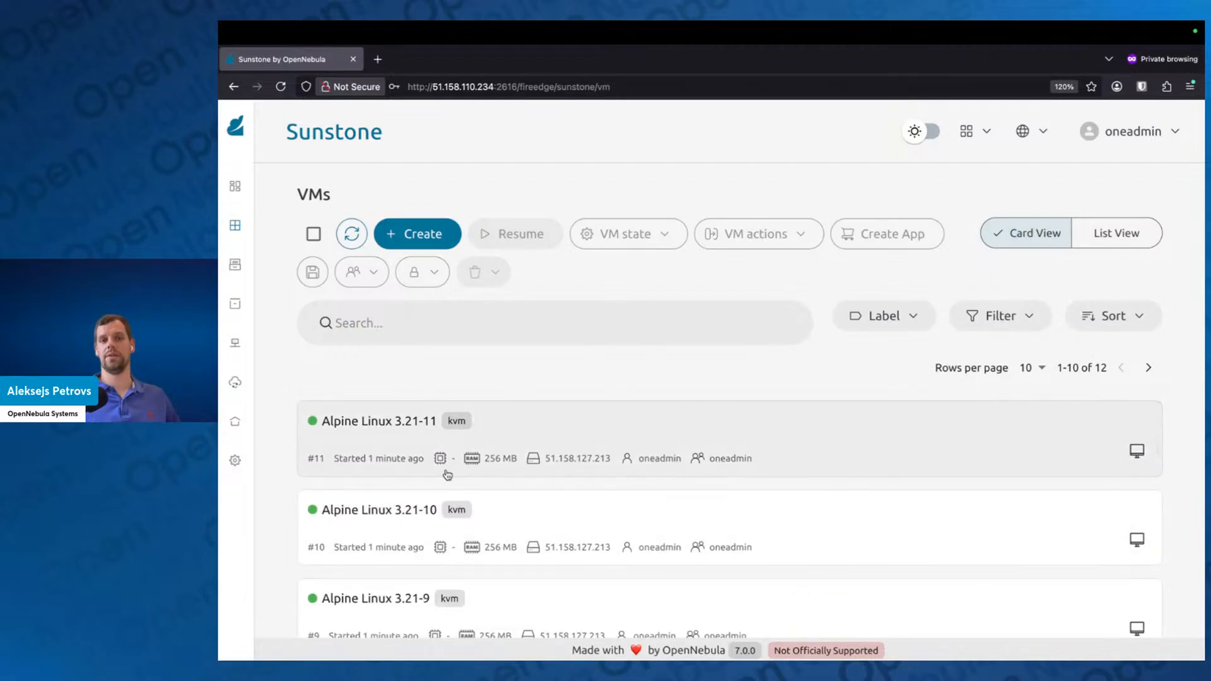
{"action": "scroll", "coordinate": [447, 474], "scroll_direction": "down", "scroll_amount": 2}
{"action": "scroll", "coordinate": [441, 473], "scroll_direction": "up", "scroll_amount": 2}
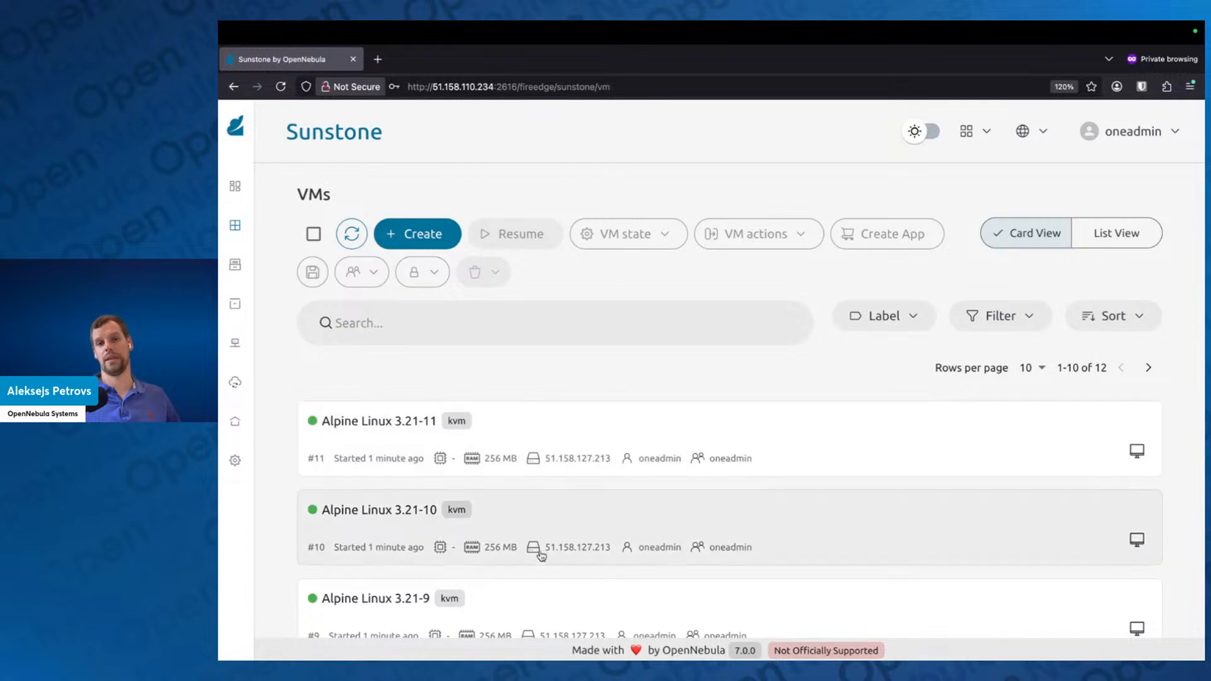
Step: View the VNC console of VM Alpine Linux 3.21-10 in a new tab and close that tab
{"action": "left_click", "coordinate": [1133, 541]}
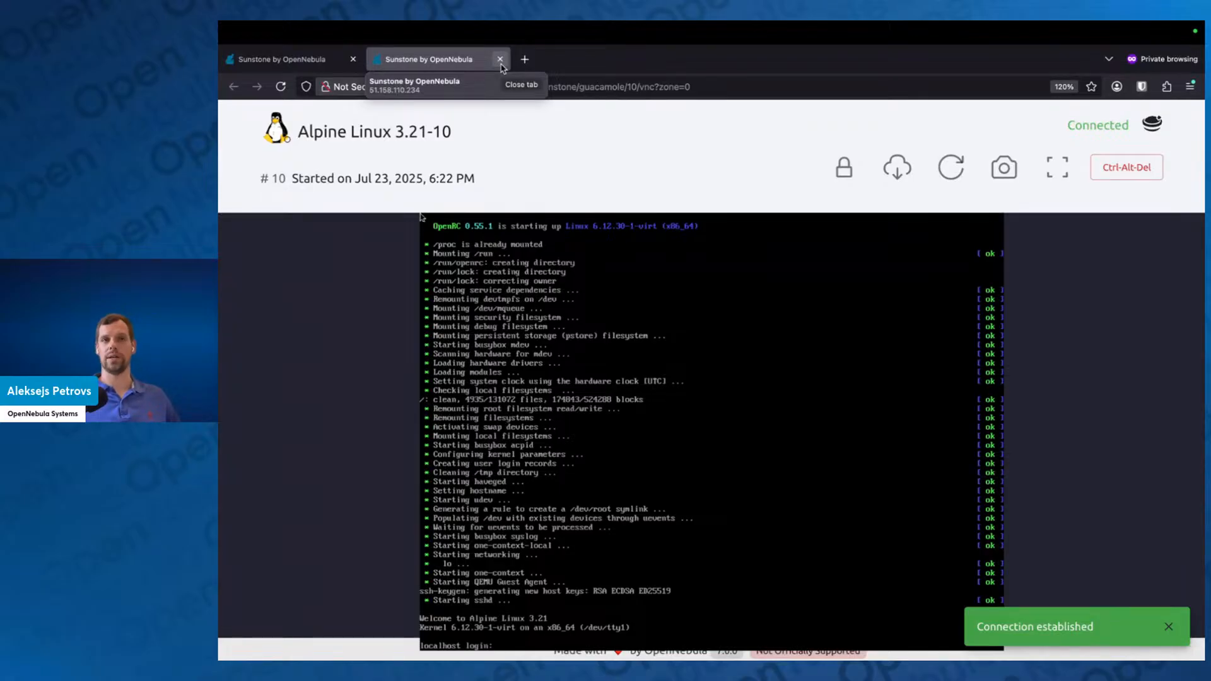
{"action": "left_click", "coordinate": [500, 59]}
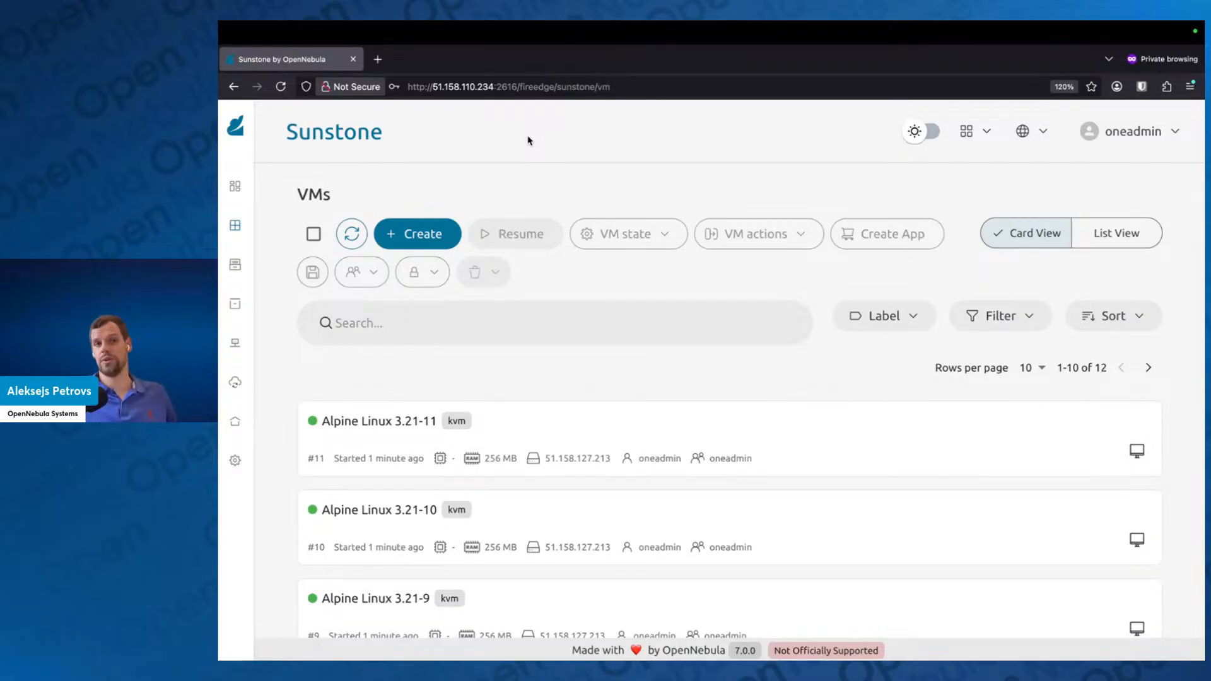
{"action": "mouse_move", "coordinate": [312, 325]}
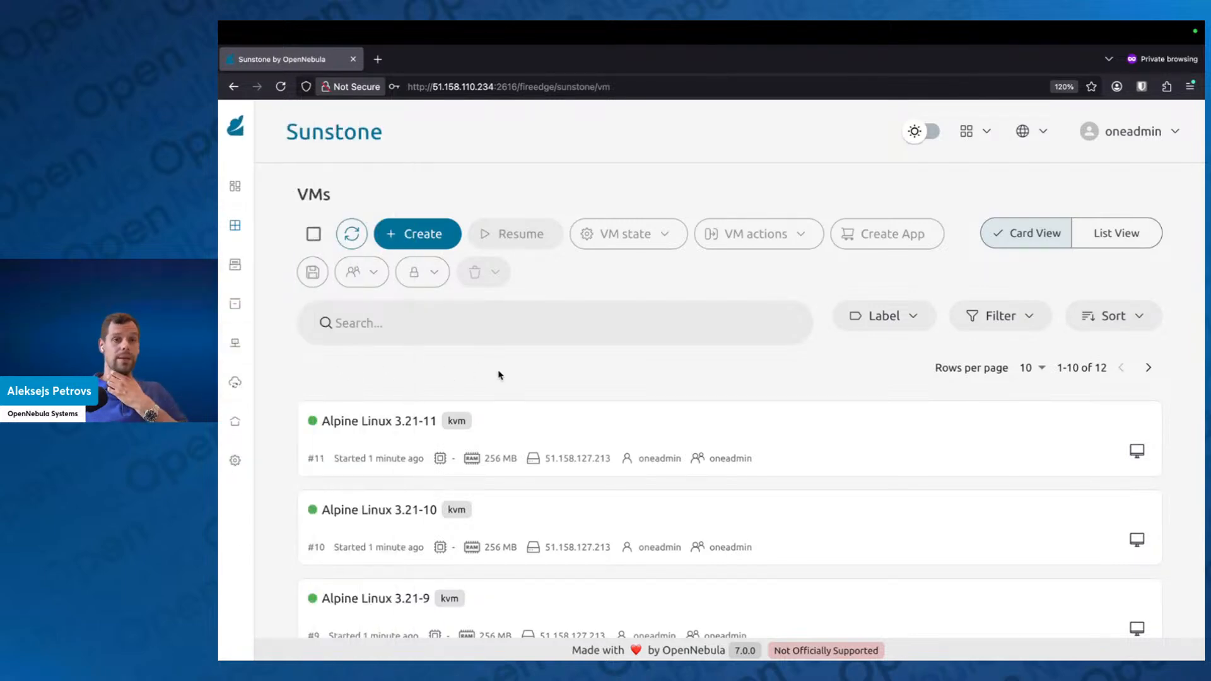
Step: Collapse the Storage, Networks and Templates navigation groups and open the Clusters list
{"action": "mouse_move", "coordinate": [242, 369]}
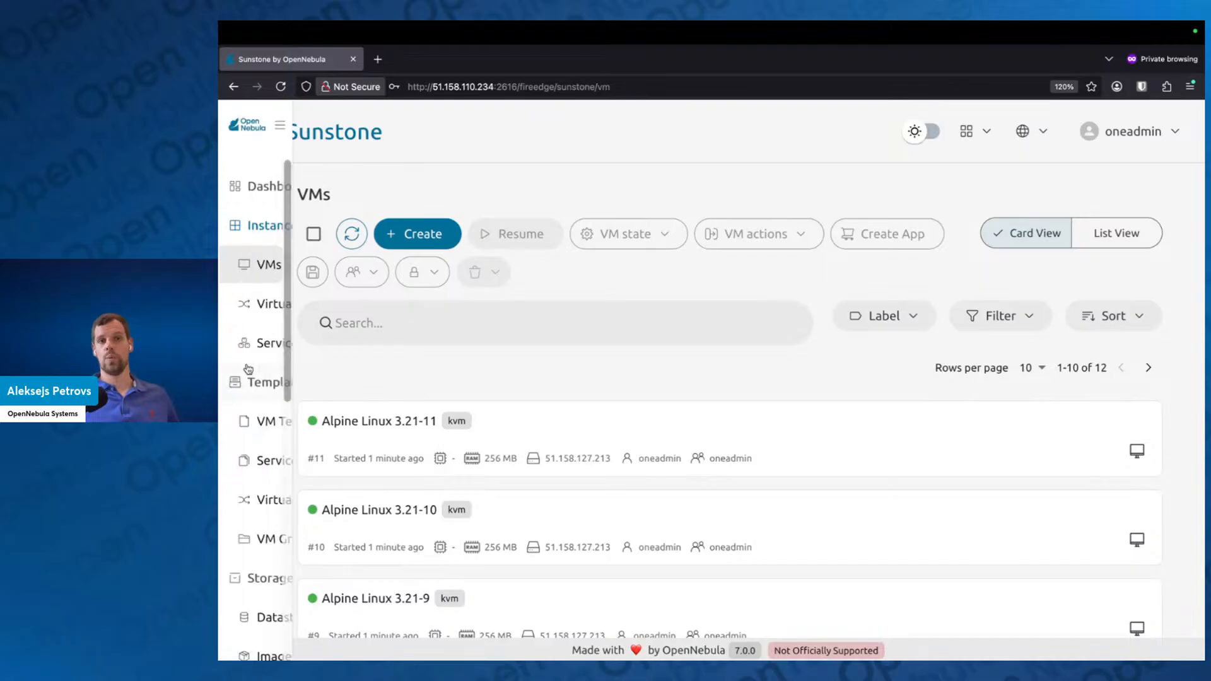
{"action": "scroll", "coordinate": [276, 428], "scroll_direction": "down", "scroll_amount": 2}
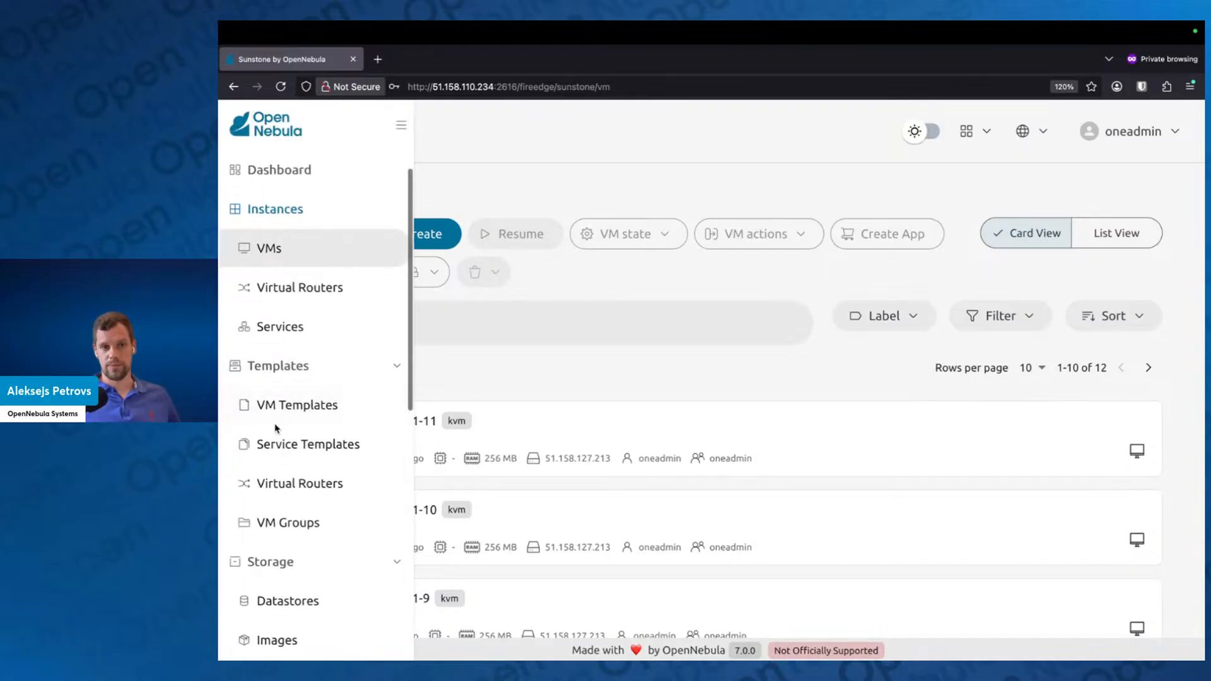
{"action": "scroll", "coordinate": [276, 425], "scroll_direction": "down", "scroll_amount": 5}
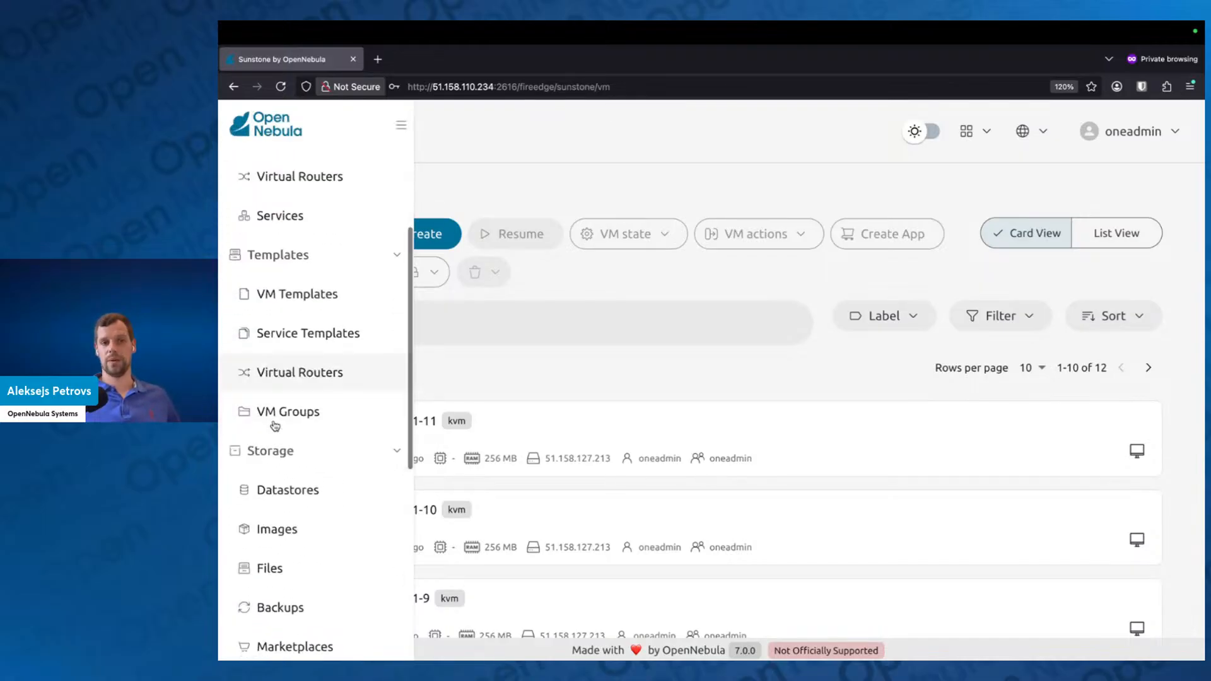
{"action": "left_click", "coordinate": [375, 339]}
{"action": "scroll", "coordinate": [376, 340], "scroll_direction": "up", "scroll_amount": 5}
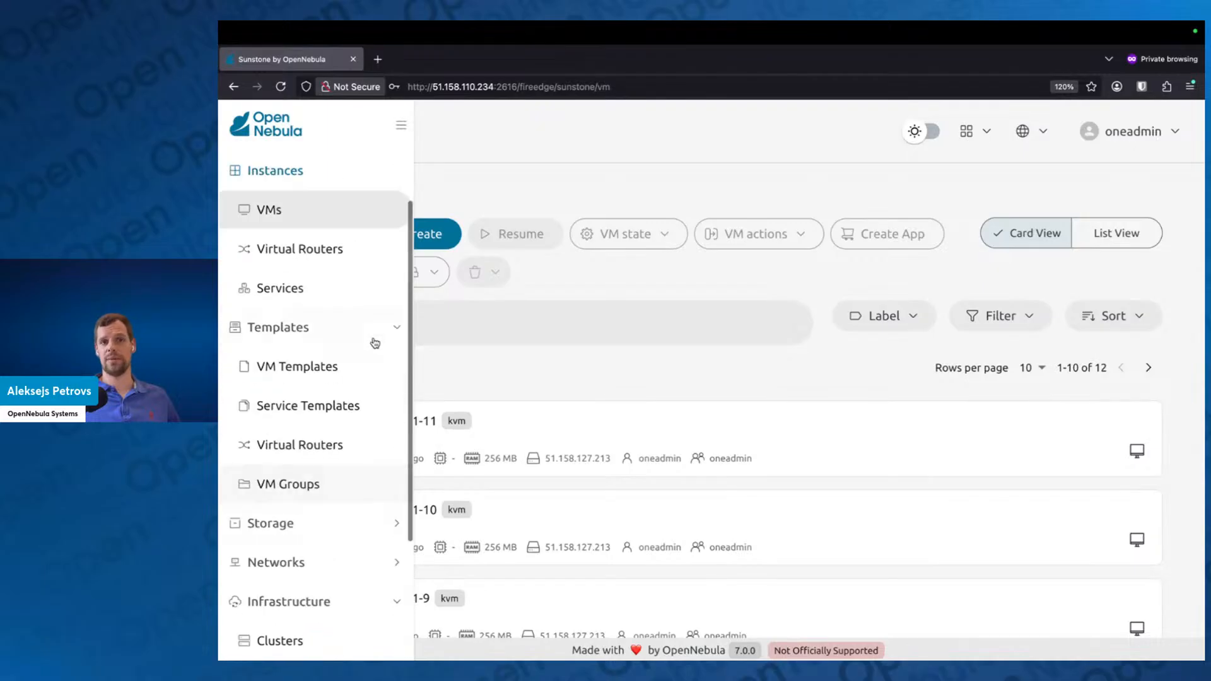
{"action": "left_click", "coordinate": [381, 326]}
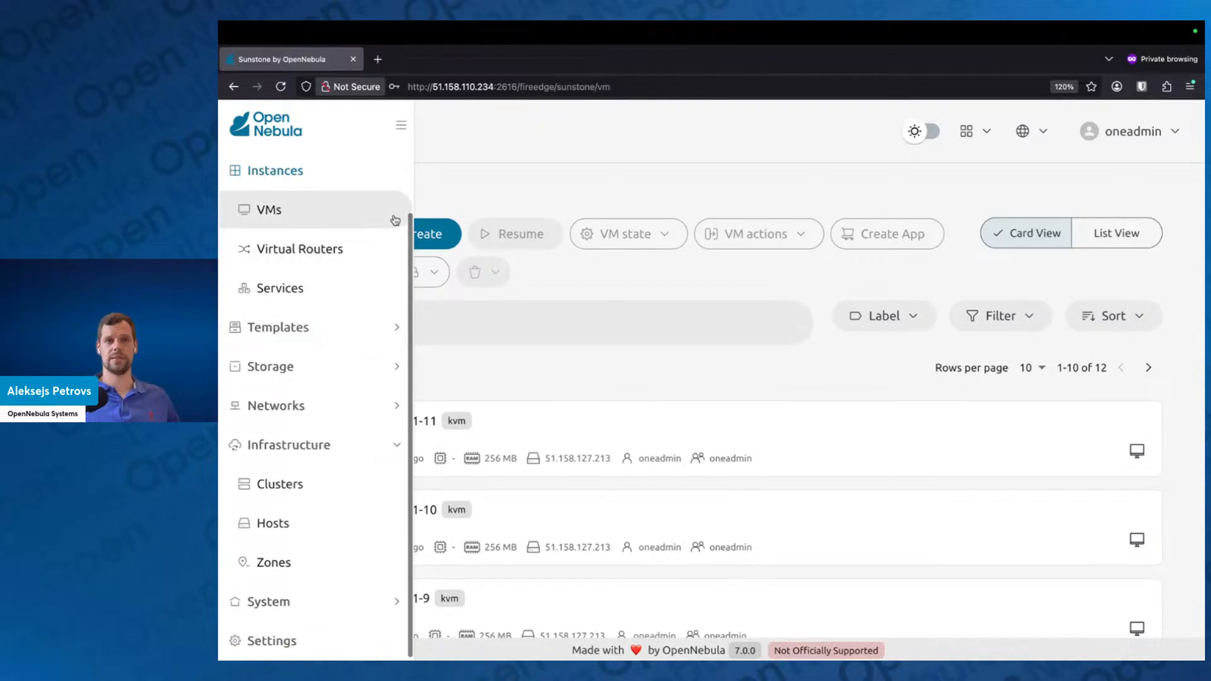
{"action": "scroll", "coordinate": [375, 258], "scroll_direction": "up", "scroll_amount": 1}
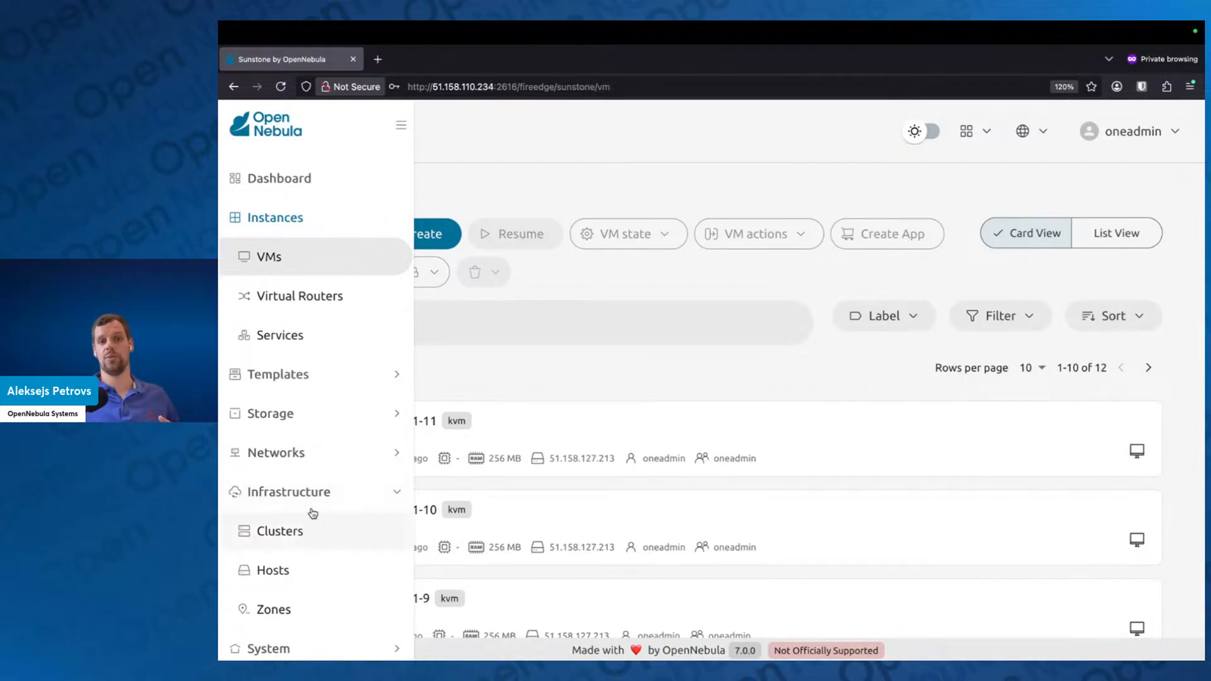
{"action": "left_click", "coordinate": [292, 532]}
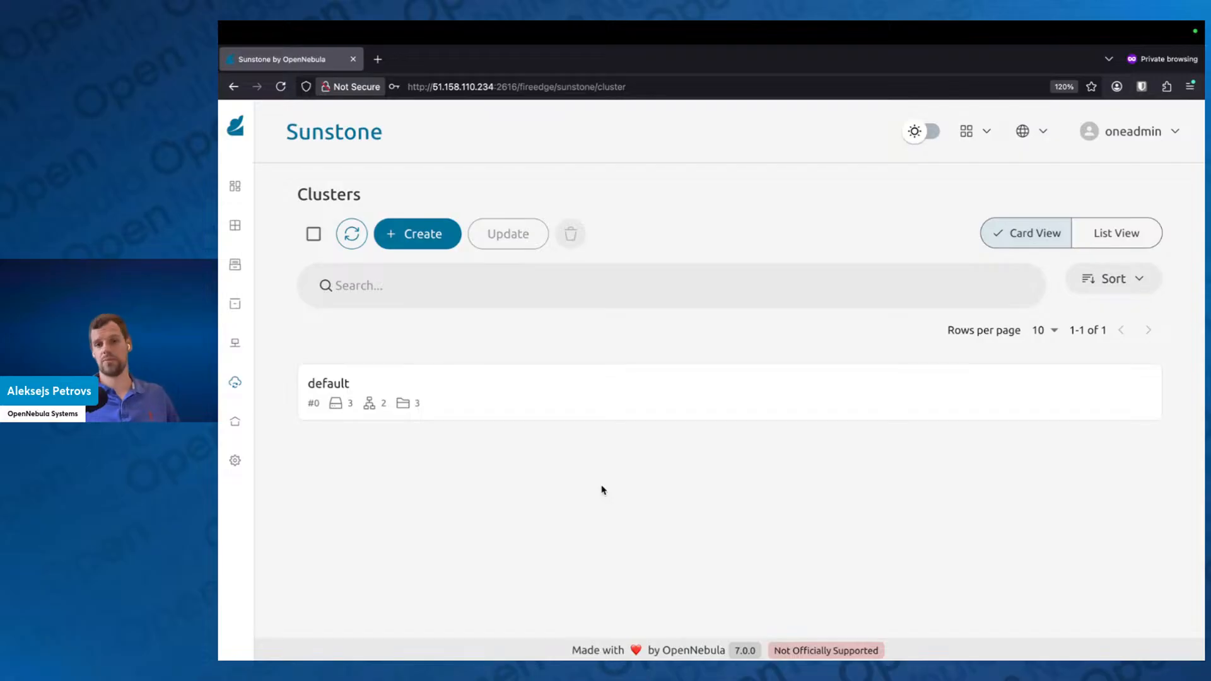
Step: Expand the default cluster's details to full view and start enabling OneDRS for it
{"action": "left_click", "coordinate": [608, 405]}
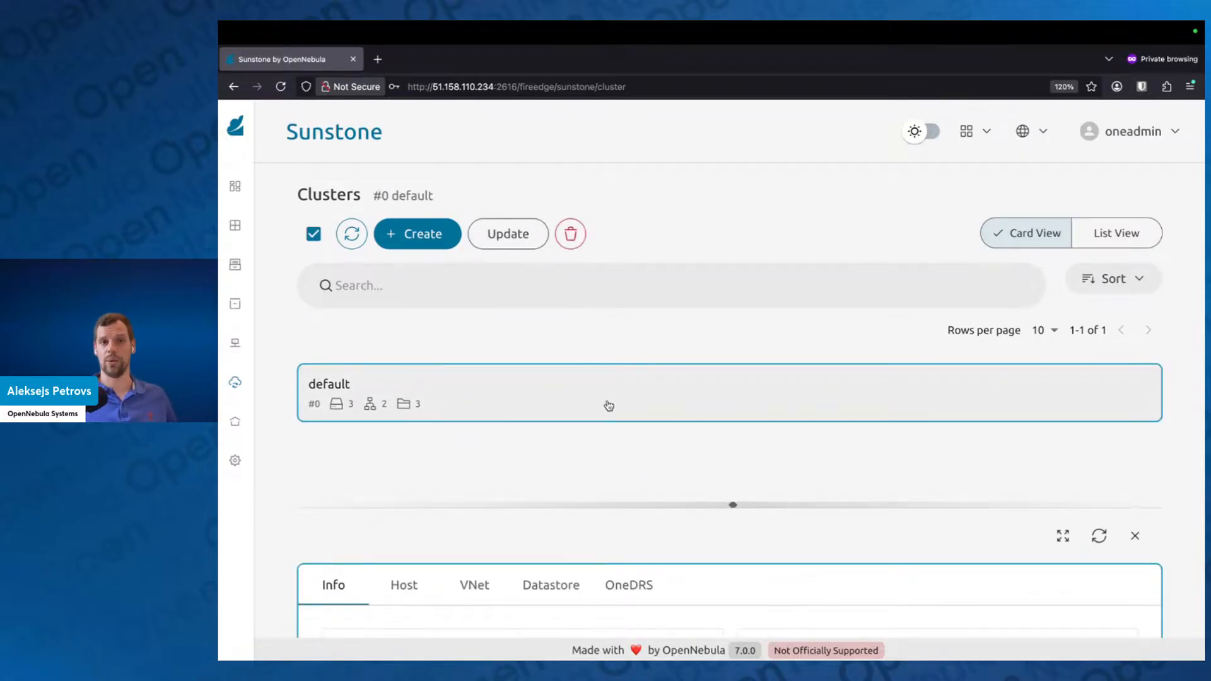
{"action": "left_click", "coordinate": [1063, 540]}
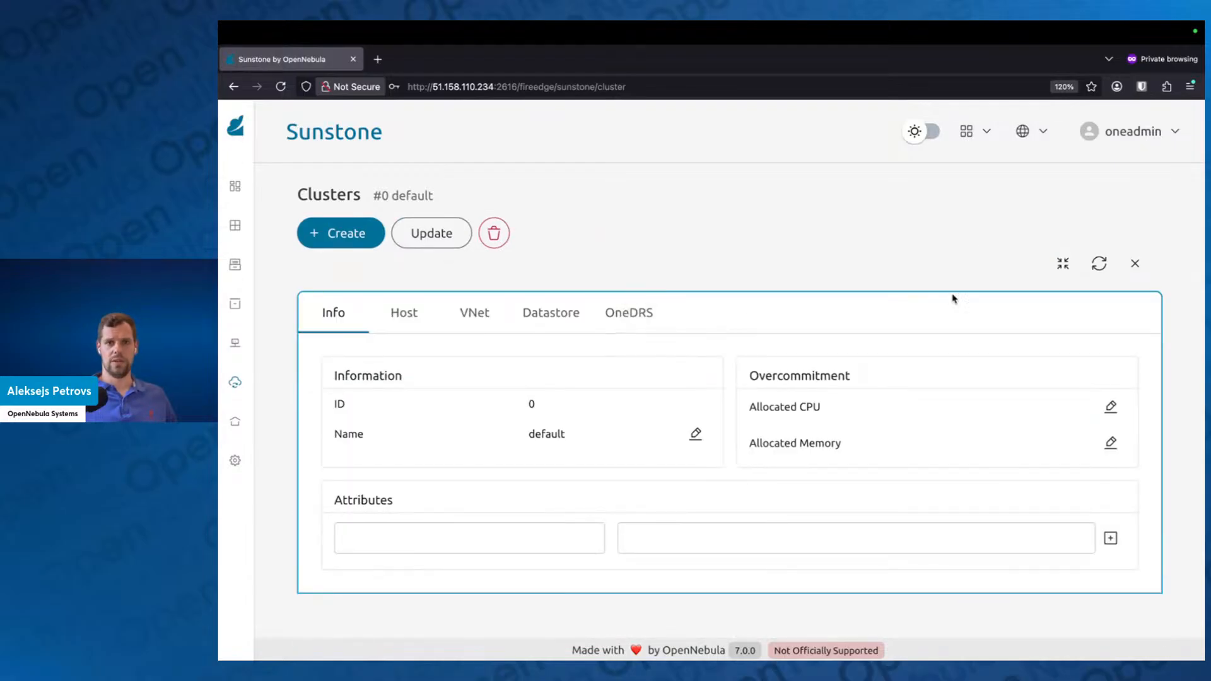
{"action": "left_click", "coordinate": [648, 314]}
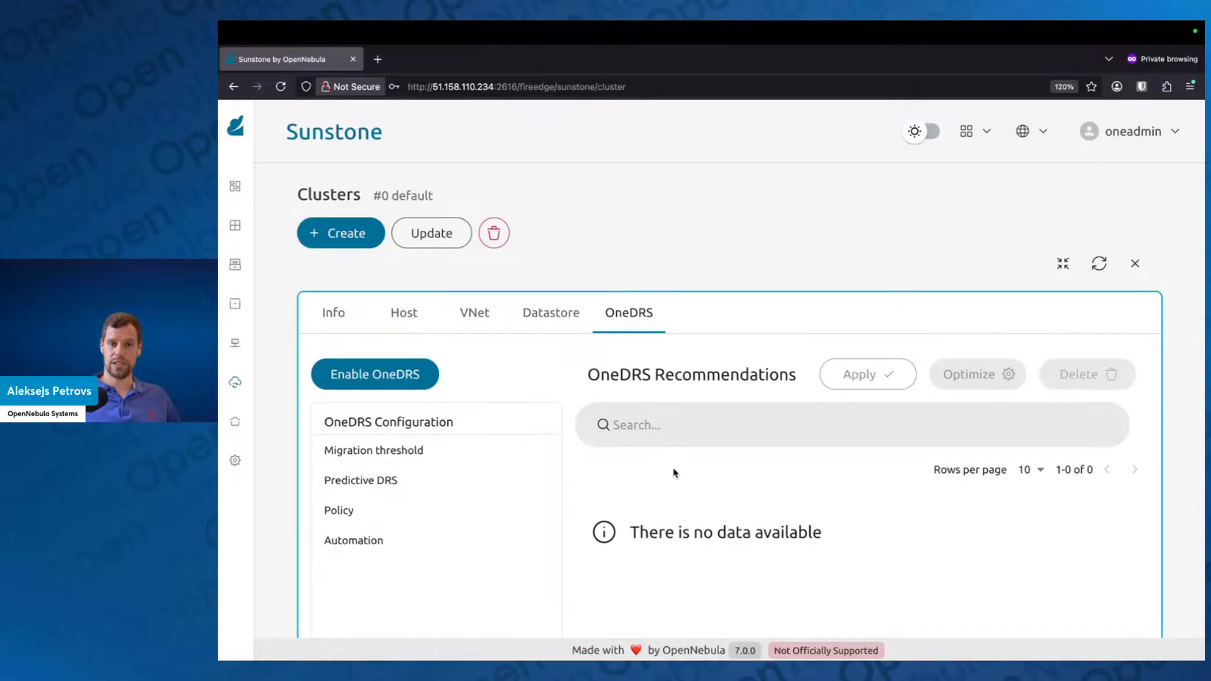
{"action": "left_click", "coordinate": [400, 375]}
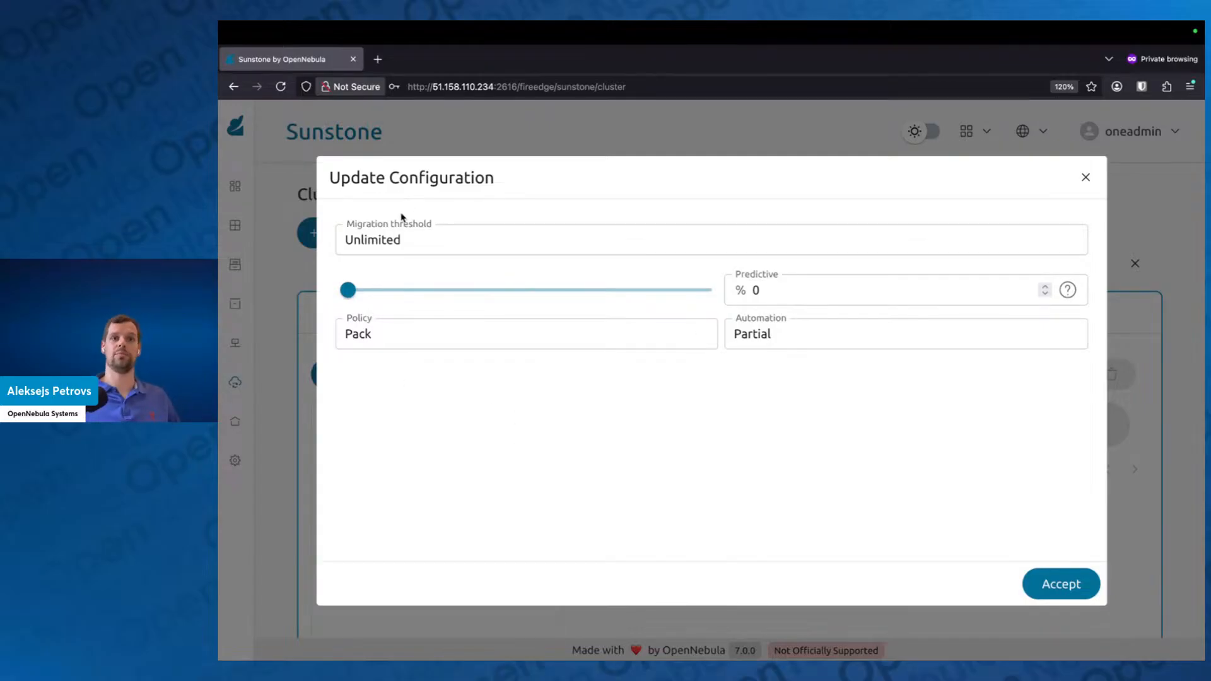
Step: Review the Migration threshold choices, try a Predictive value of 100% and return it to 0%
{"action": "left_click", "coordinate": [462, 241]}
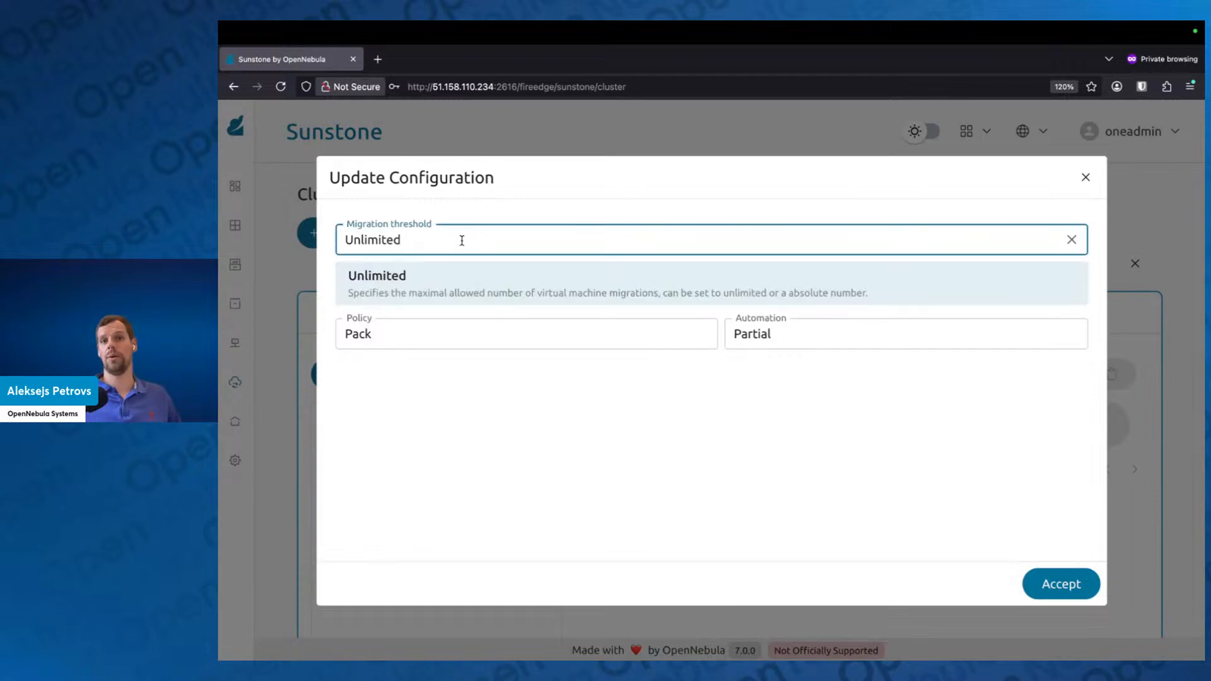
{"action": "left_click", "coordinate": [505, 207]}
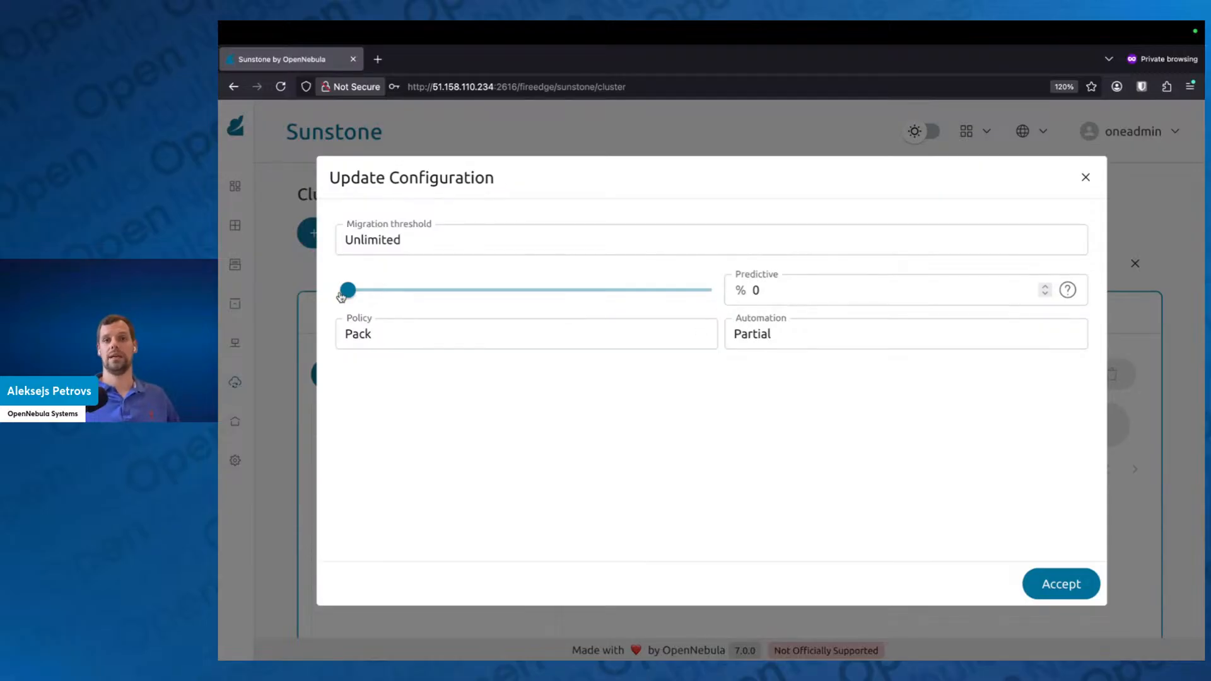
{"action": "mouse_move", "coordinate": [341, 297]}
{"action": "left_mouse_down"}
{"action": "mouse_move", "coordinate": [712, 305]}
{"action": "mouse_move", "coordinate": [343, 298]}
{"action": "left_mouse_up"}
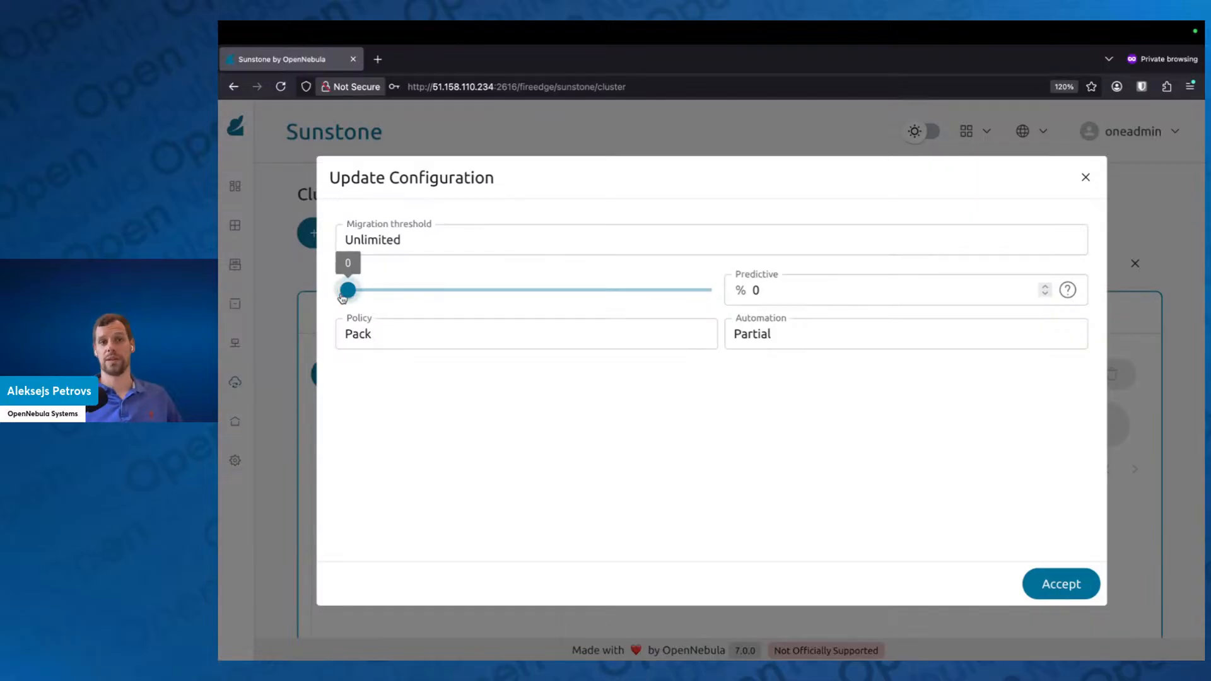
{"action": "left_click_drag", "start_coordinate": [348, 290], "coordinate": [733, 281]}
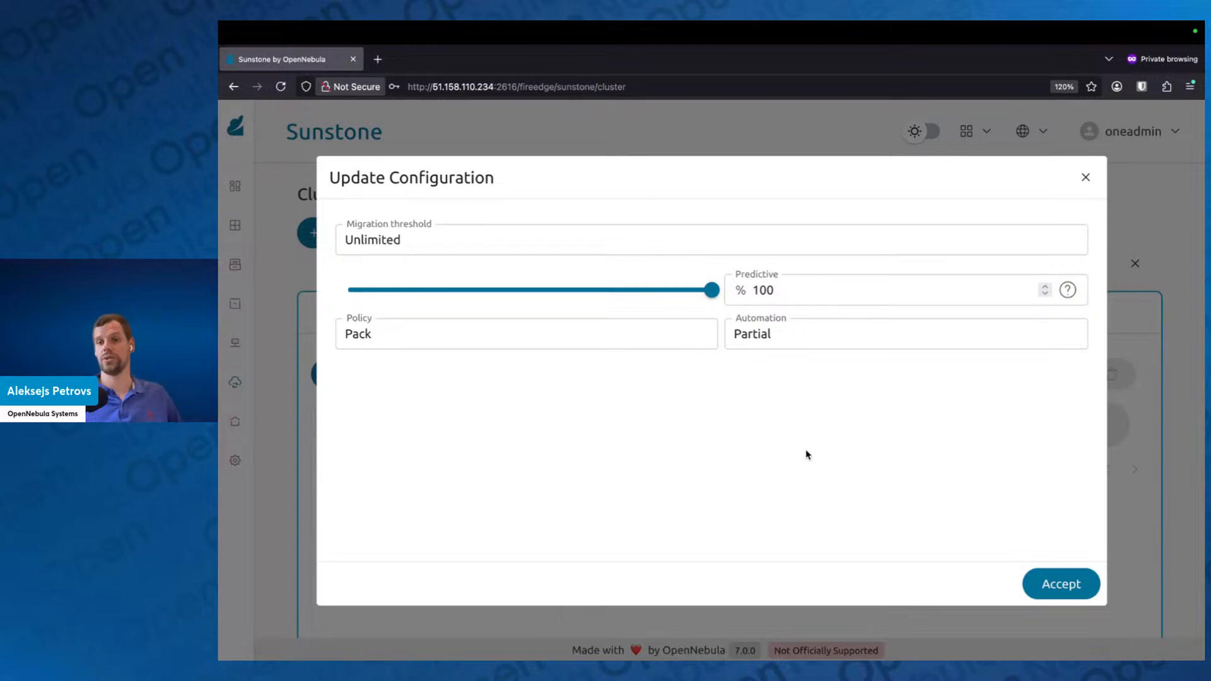
{"action": "mouse_move", "coordinate": [714, 295]}
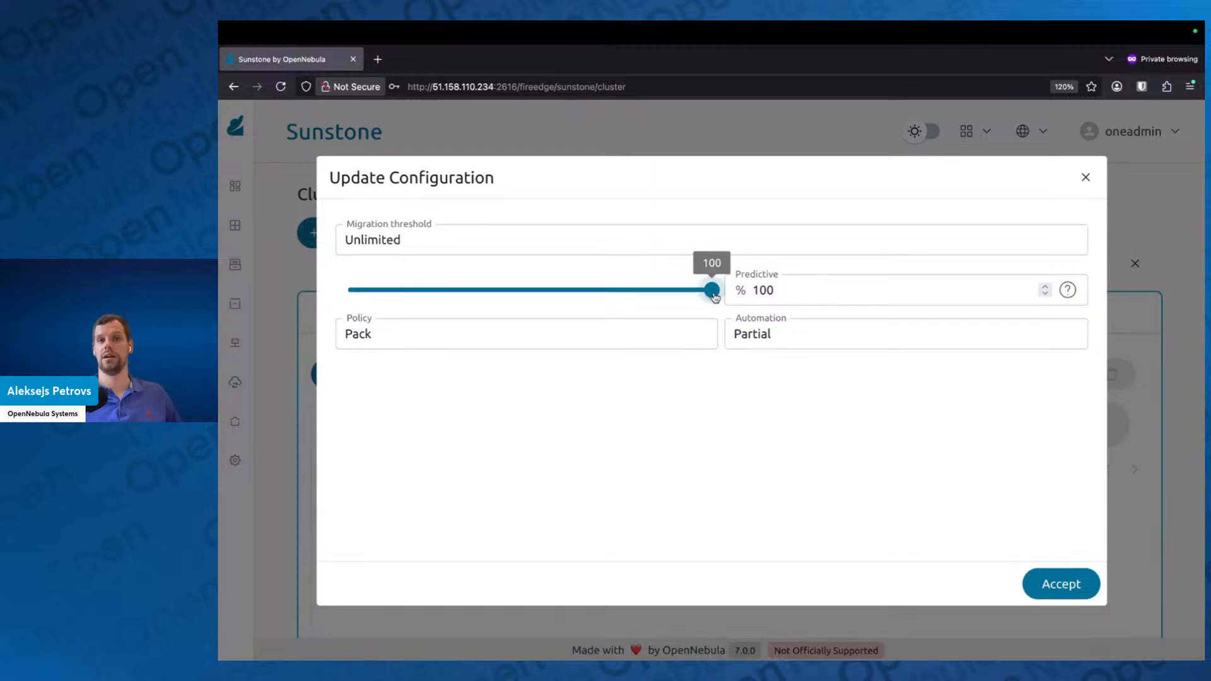
{"action": "left_click_drag", "start_coordinate": [714, 295], "coordinate": [346, 290]}
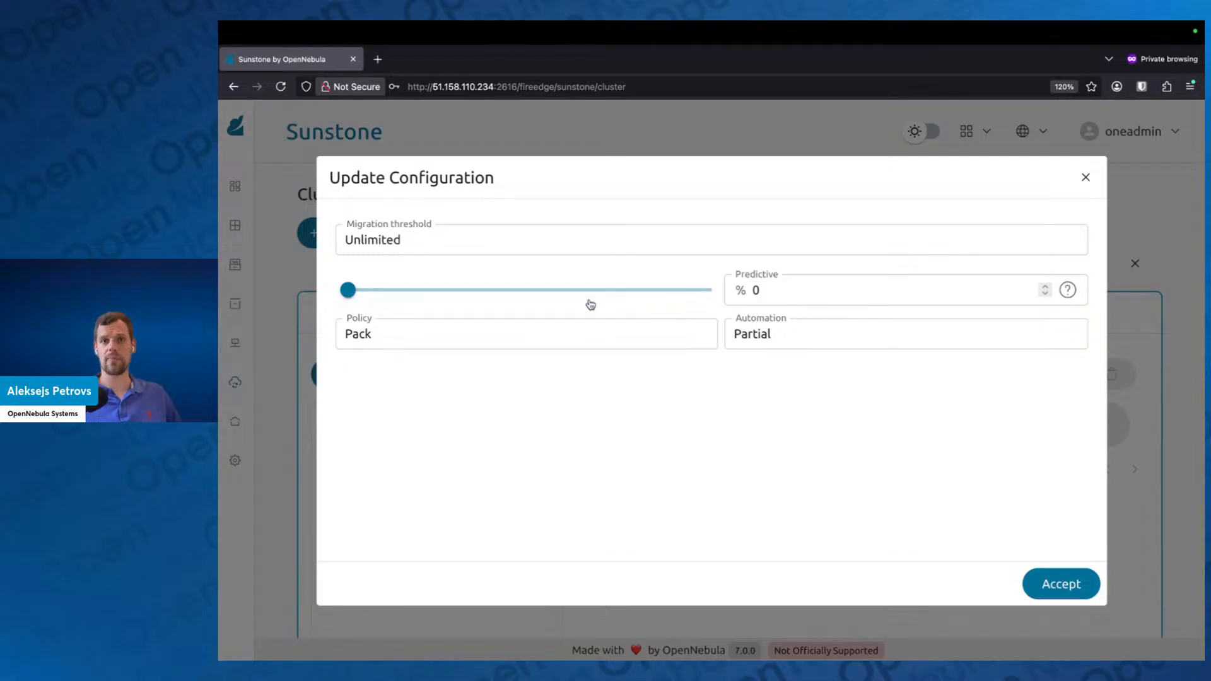
Step: Review the Automation choices, try the Full and Manual levels, and return Automation to Partial
{"action": "left_click", "coordinate": [839, 332]}
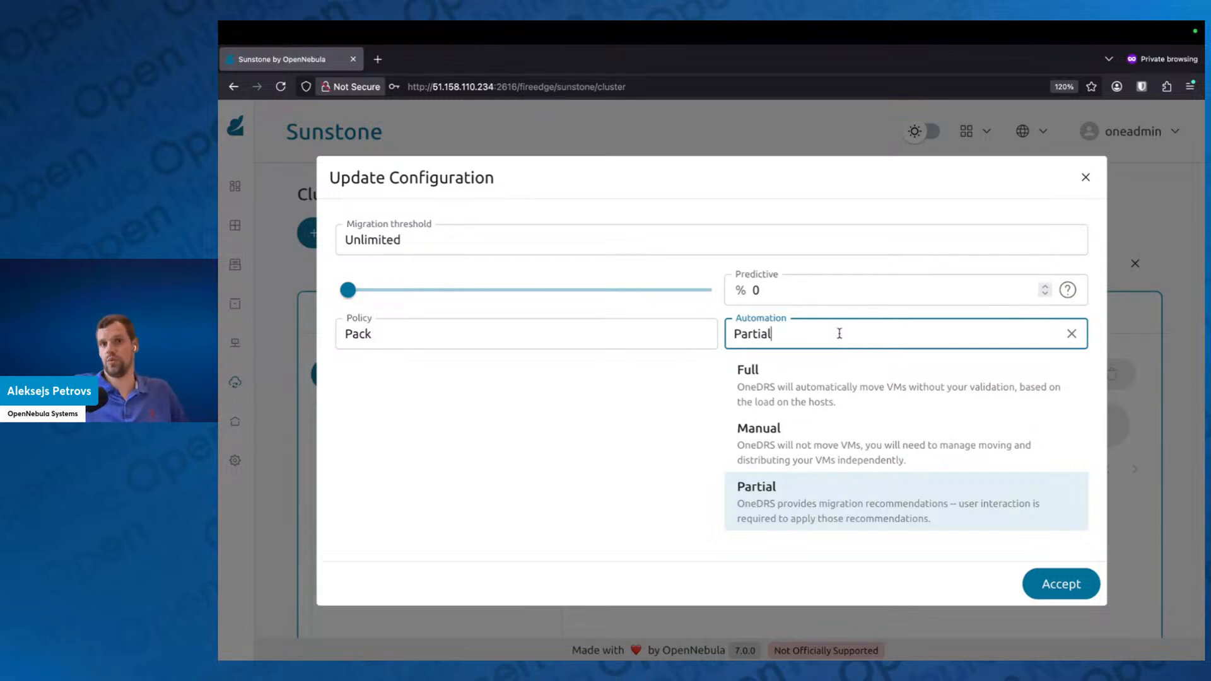
{"action": "left_click", "coordinate": [849, 504]}
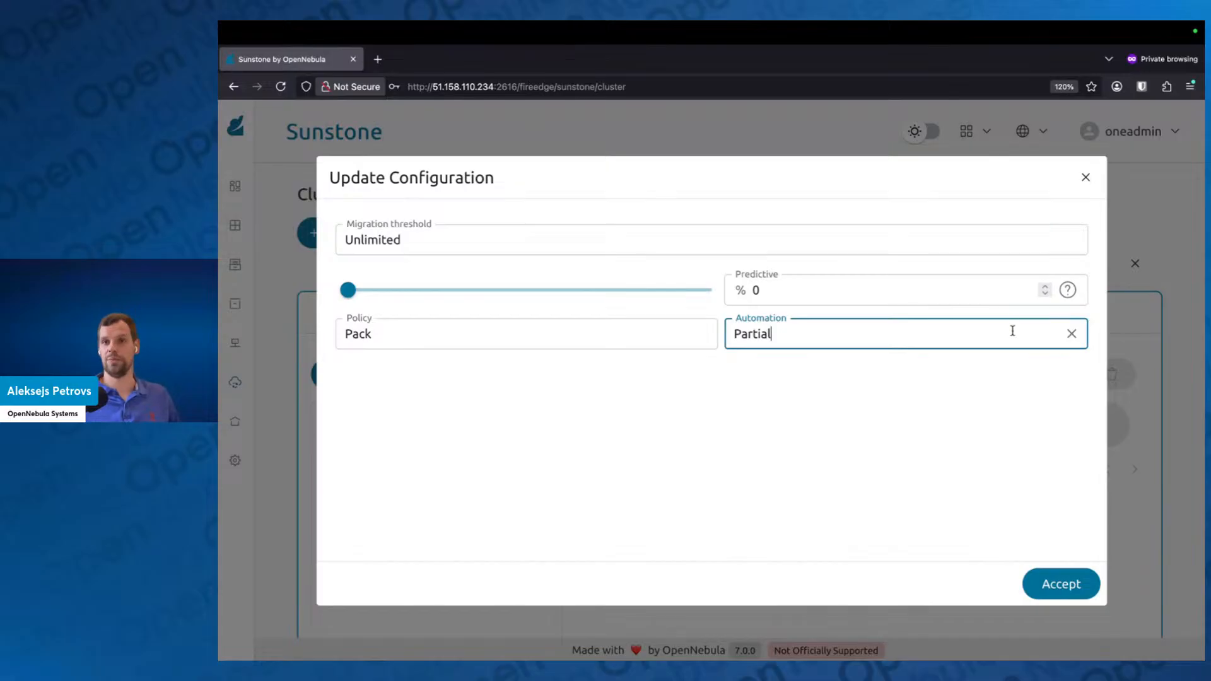
{"action": "left_click", "coordinate": [1034, 336]}
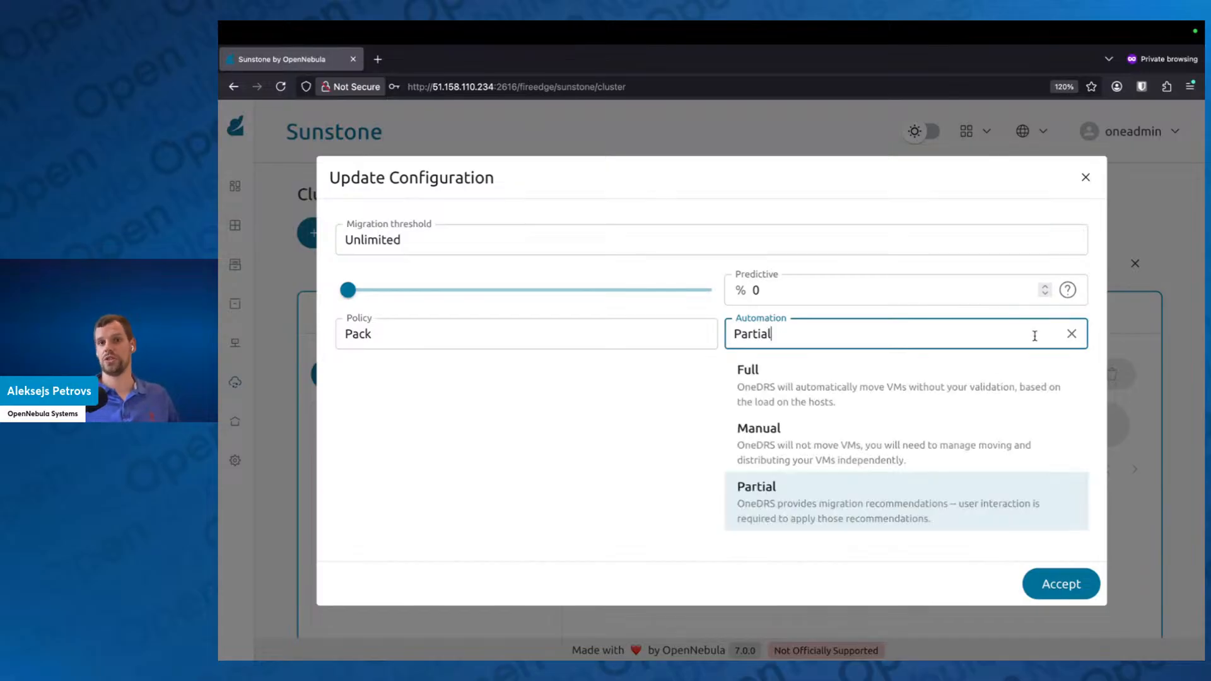
{"action": "left_click", "coordinate": [869, 382]}
{"action": "left_click", "coordinate": [950, 443]}
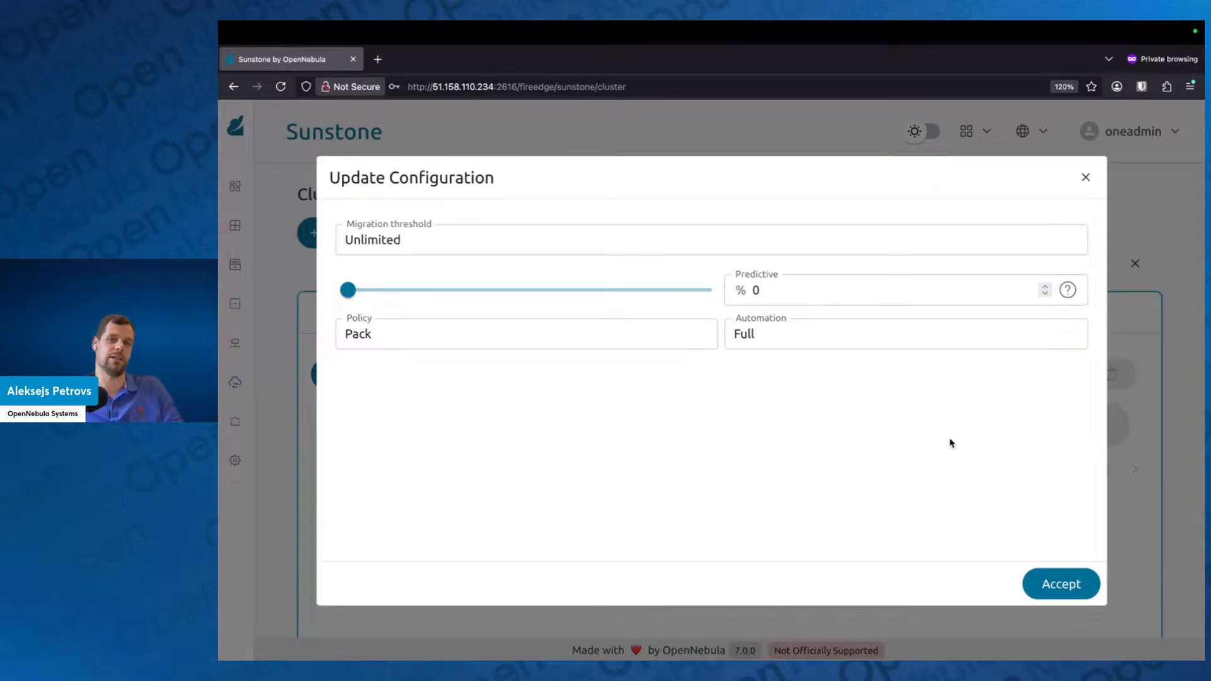
{"action": "left_click", "coordinate": [918, 331]}
{"action": "left_click", "coordinate": [886, 460]}
{"action": "left_click", "coordinate": [613, 457]}
{"action": "left_click", "coordinate": [806, 343]}
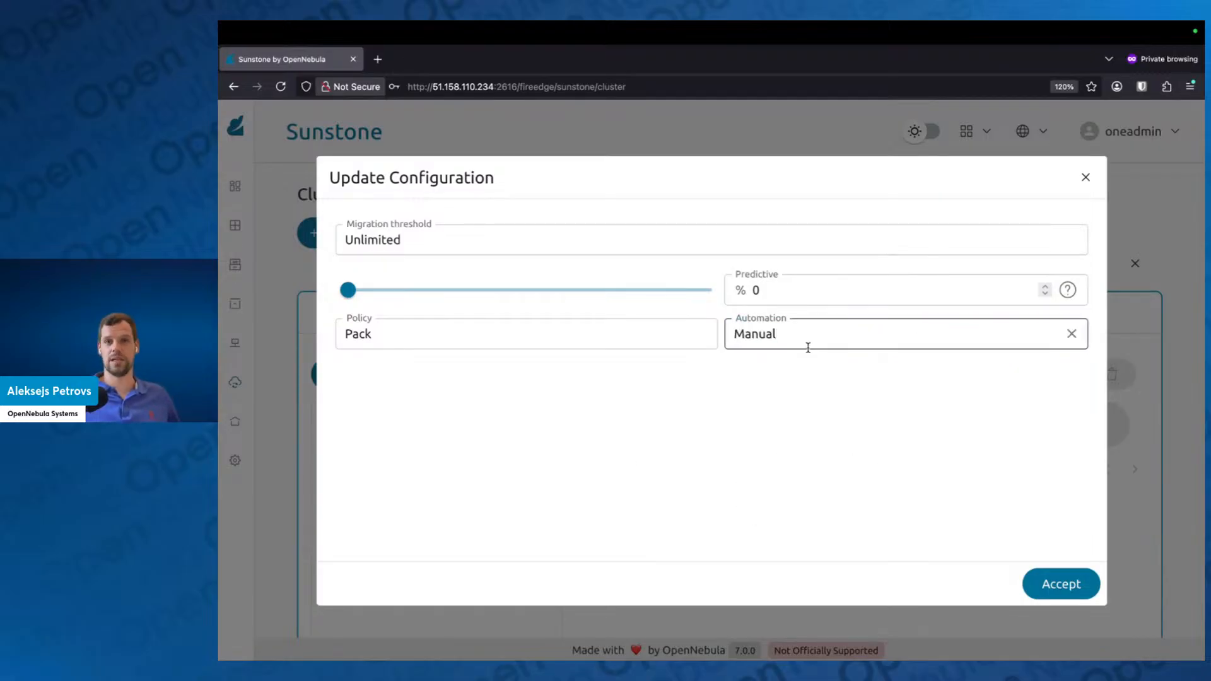
{"action": "left_click", "coordinate": [810, 341]}
{"action": "left_click", "coordinate": [811, 484]}
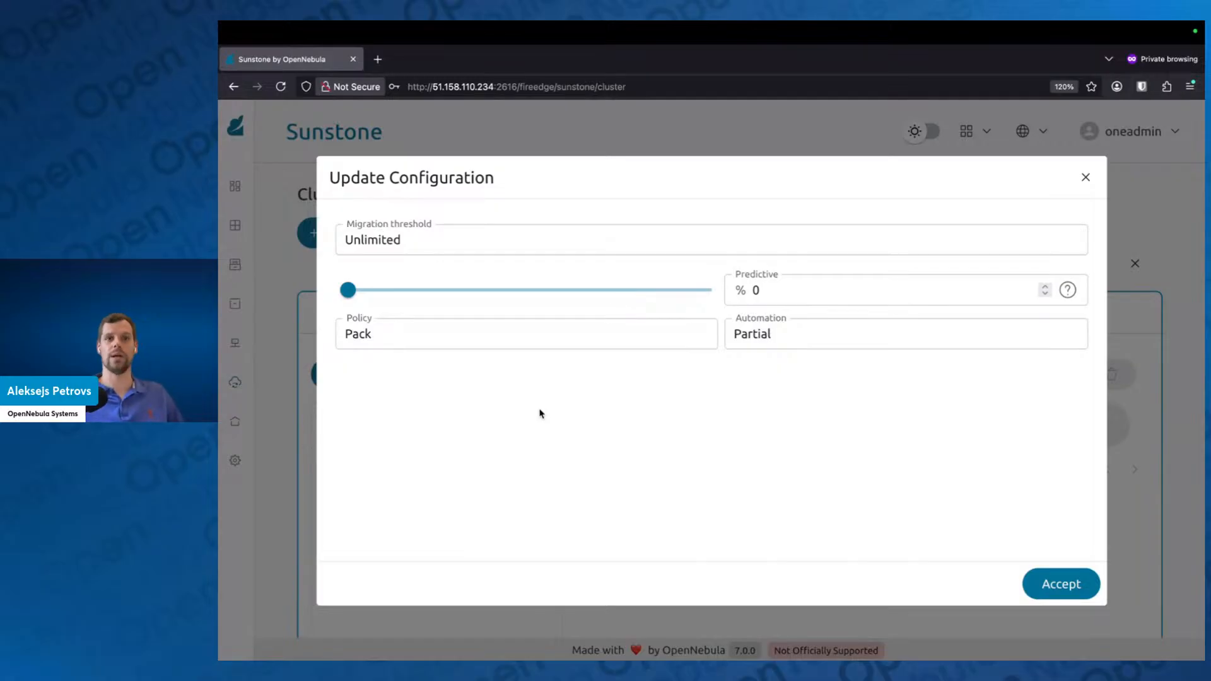
Step: Set the OneDRS Policy to Balance
{"action": "left_click", "coordinate": [567, 341]}
{"action": "left_click", "coordinate": [856, 393]}
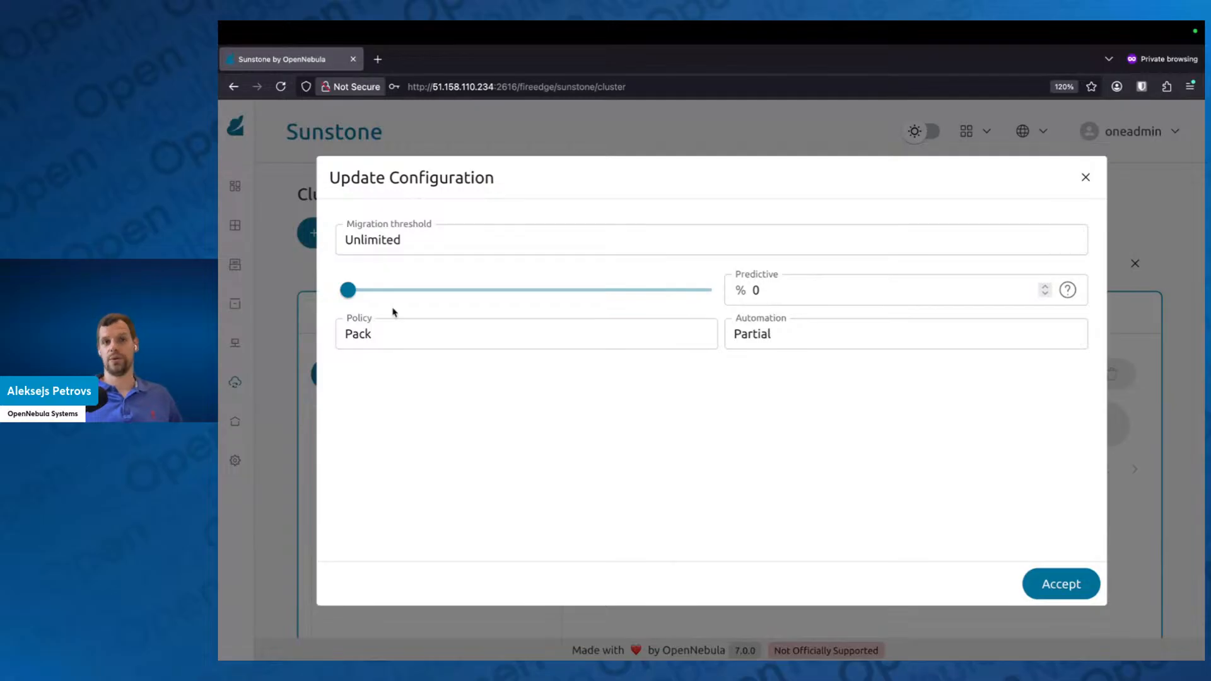
{"action": "left_click", "coordinate": [405, 336]}
{"action": "left_click", "coordinate": [408, 401]}
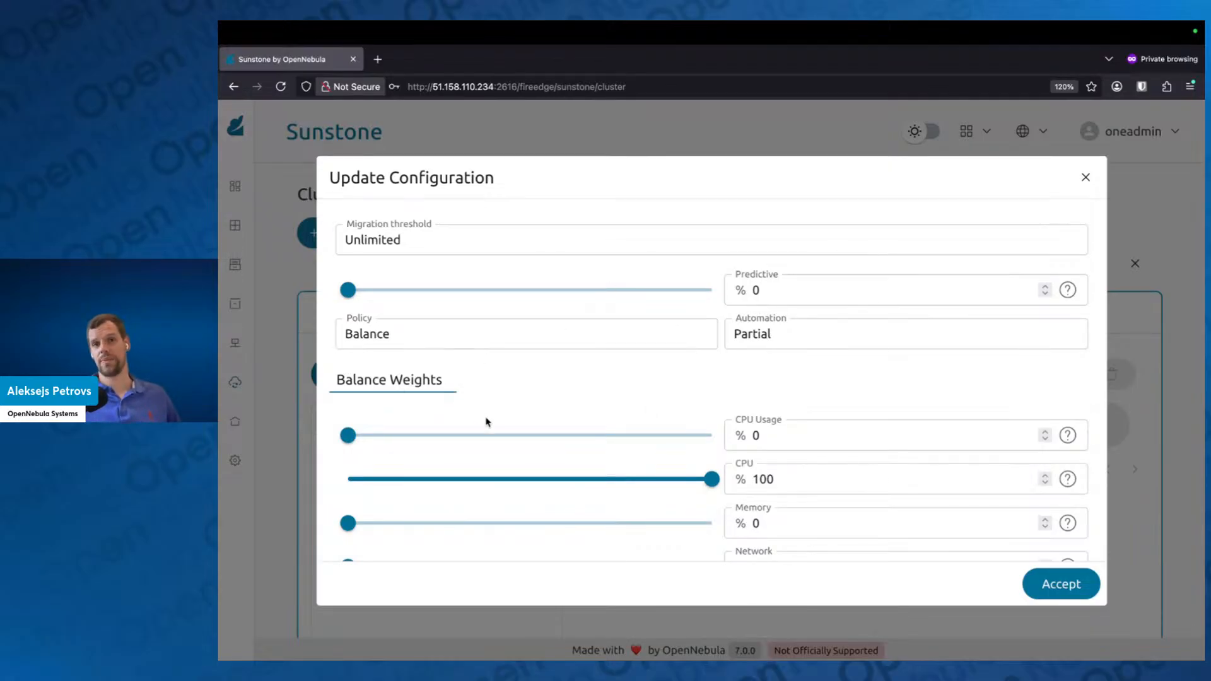
Step: Try a lower CPU balance weight and return it to 100%
{"action": "scroll", "coordinate": [489, 426], "scroll_direction": "down", "scroll_amount": 1}
{"action": "scroll", "coordinate": [489, 426], "scroll_direction": "down", "scroll_amount": 2}
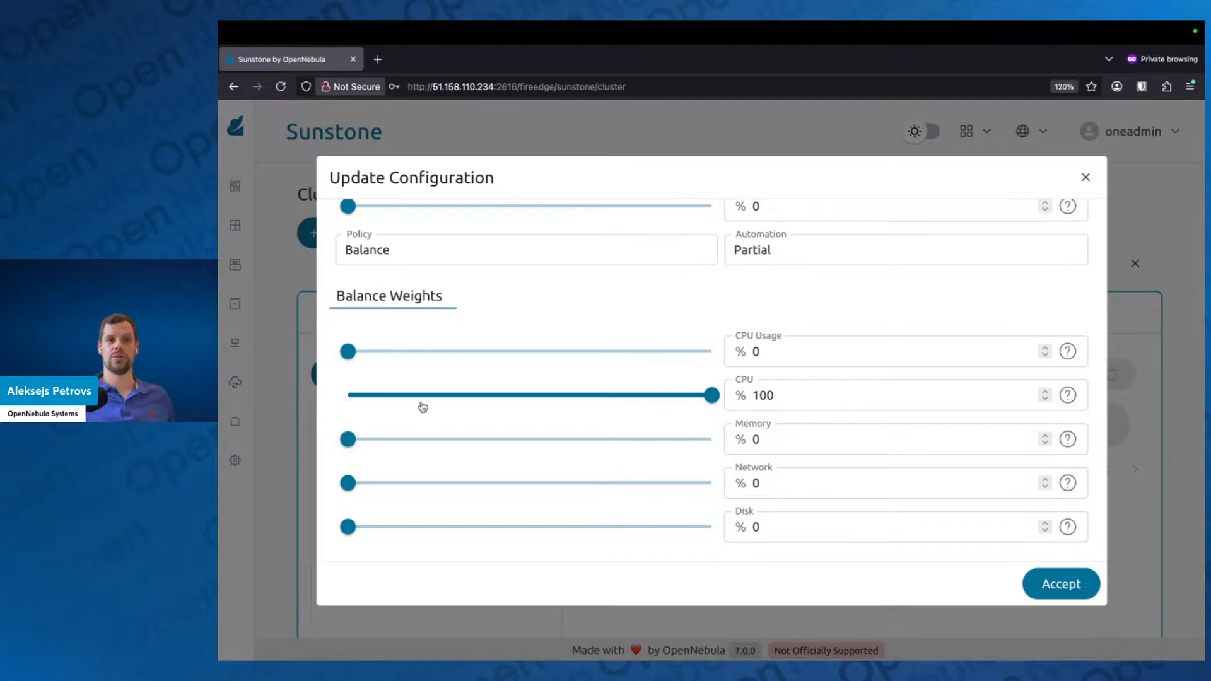
{"action": "left_click_drag", "start_coordinate": [708, 395], "coordinate": [585, 394]}
{"action": "left_click_drag", "start_coordinate": [347, 440], "coordinate": [345, 484]}
{"action": "left_click_drag", "start_coordinate": [586, 396], "coordinate": [711, 395]}
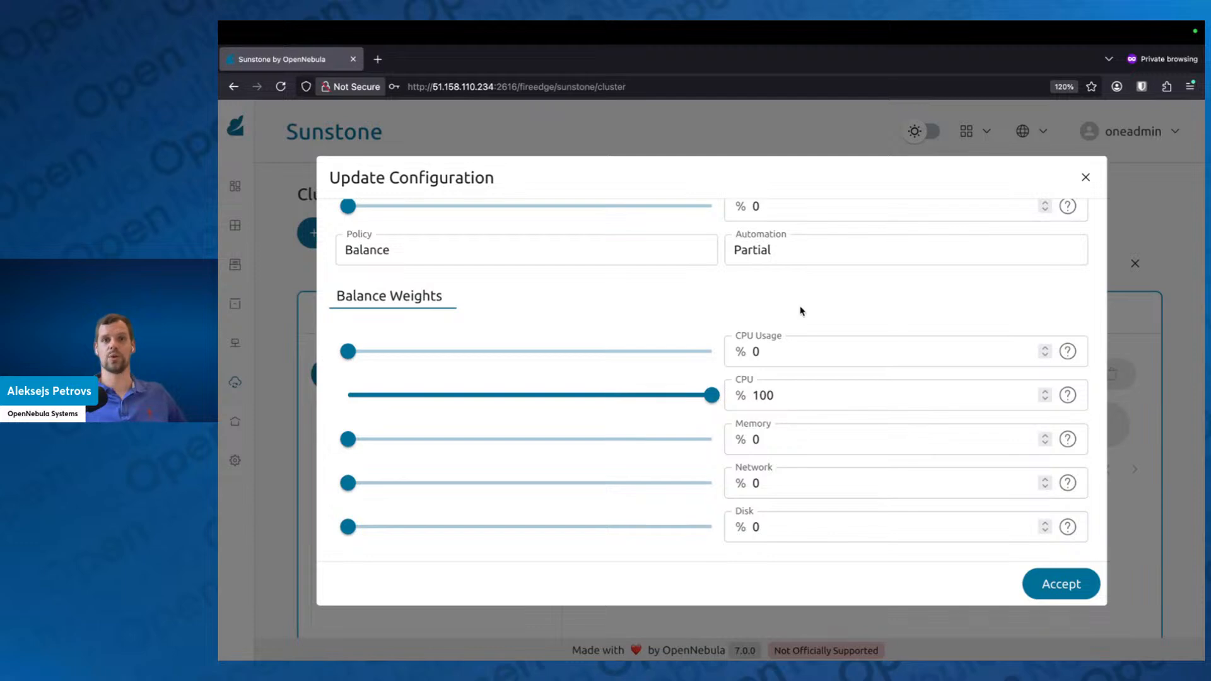
Step: Accept the OneDRS configuration and try to generate optimization recommendations for the default cluster
{"action": "scroll", "coordinate": [802, 315], "scroll_direction": "up", "scroll_amount": 1}
{"action": "scroll", "coordinate": [802, 324], "scroll_direction": "down", "scroll_amount": 1}
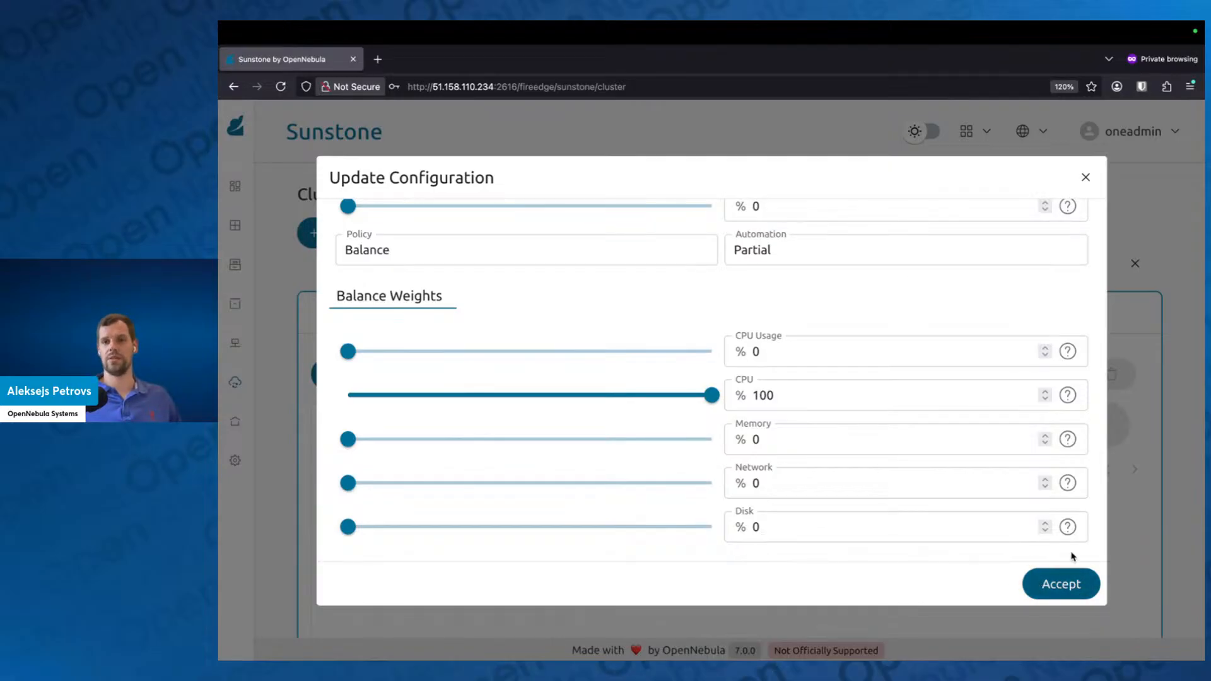
{"action": "left_click", "coordinate": [1065, 580]}
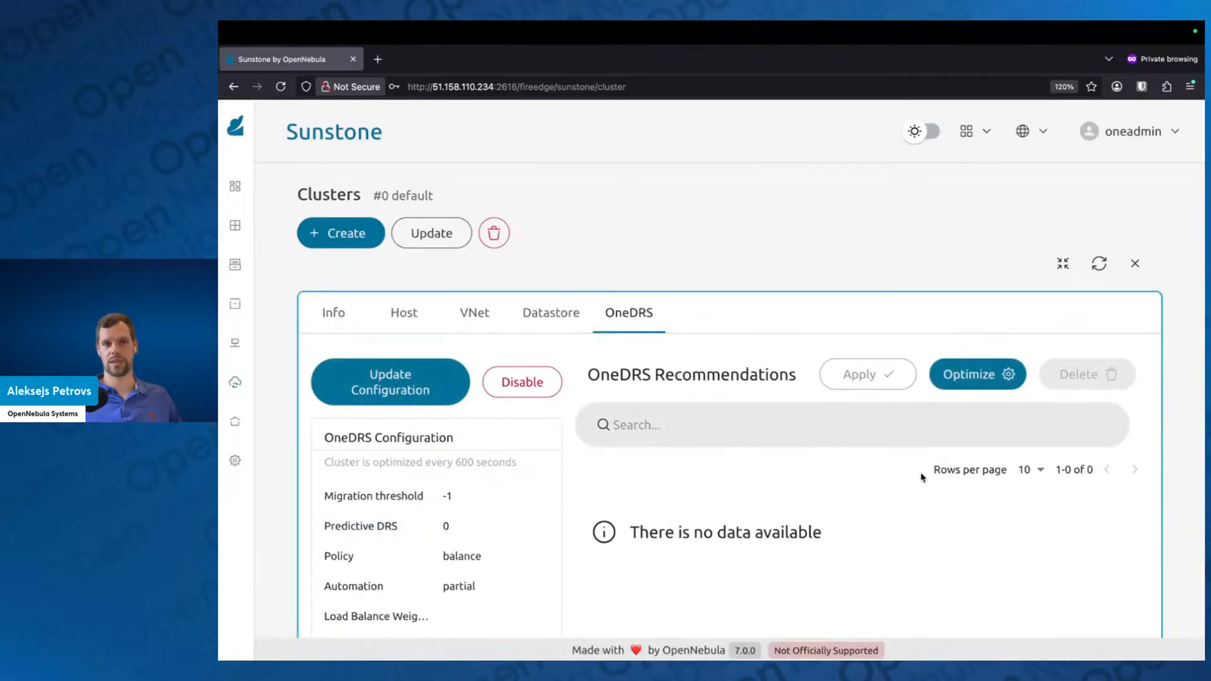
{"action": "scroll", "coordinate": [660, 527], "scroll_direction": "down", "scroll_amount": 1}
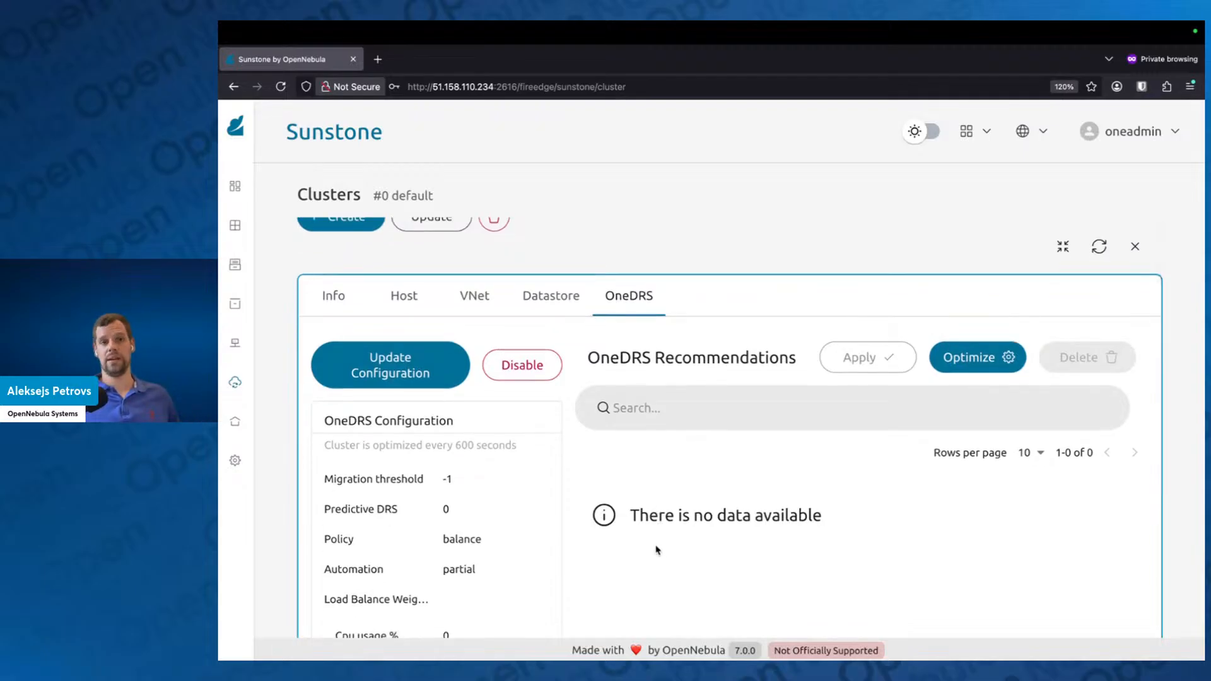
{"action": "scroll", "coordinate": [517, 576], "scroll_direction": "down", "scroll_amount": 3}
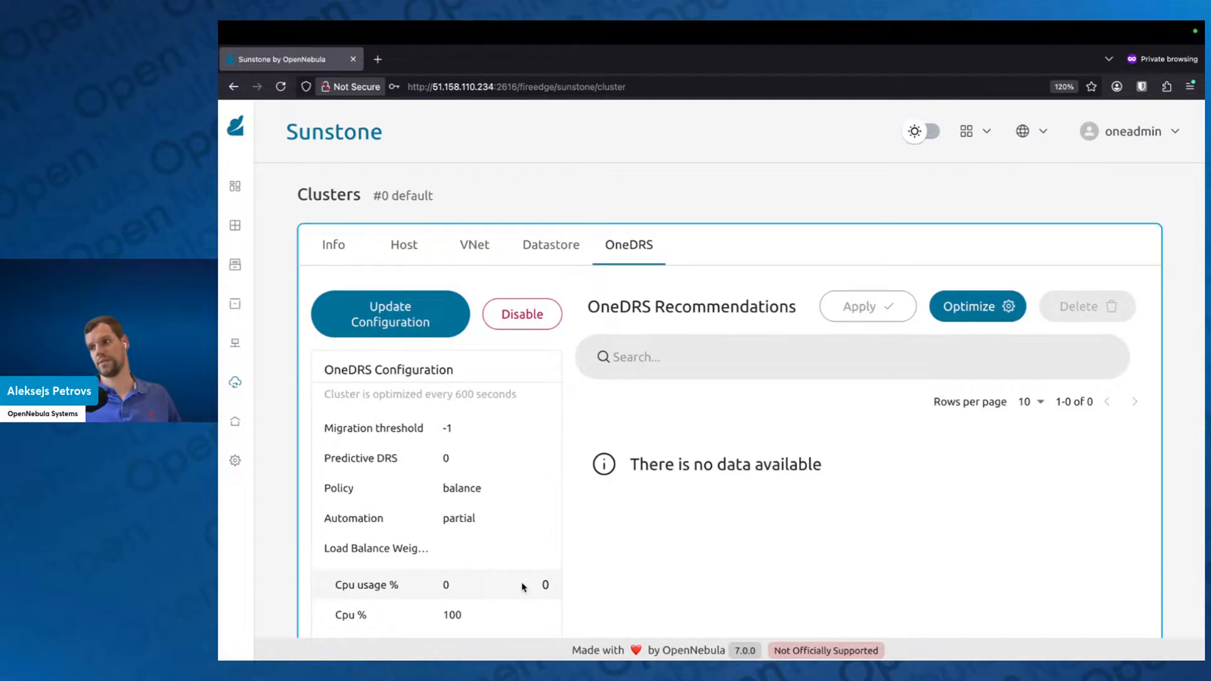
{"action": "left_click", "coordinate": [951, 307]}
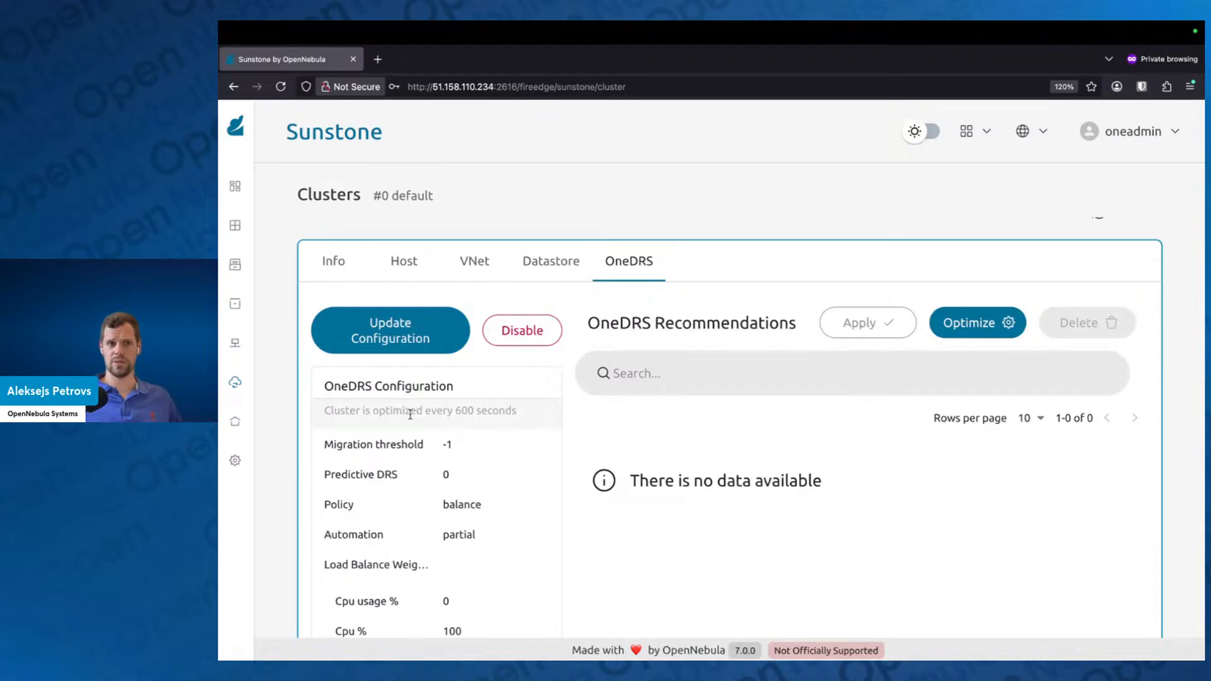
Step: Enable the hosts 51.15.246.118 and 163.172.140.169, and clear the host selection
{"action": "mouse_move", "coordinate": [252, 460]}
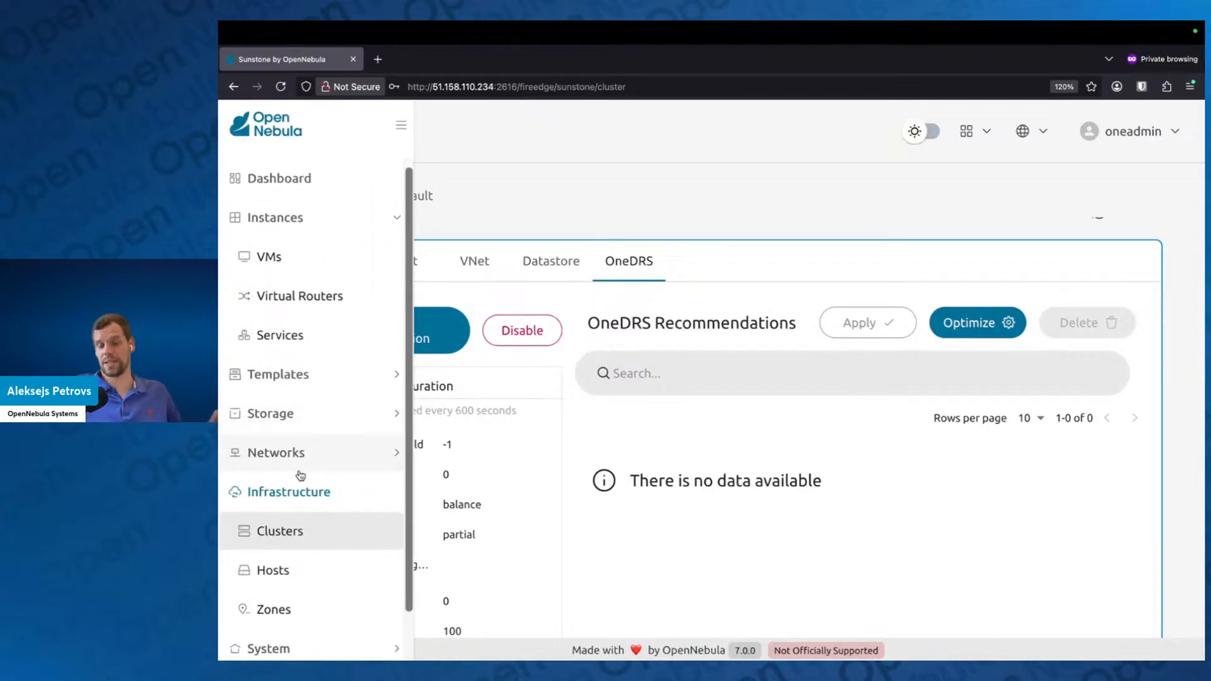
{"action": "left_click", "coordinate": [305, 571]}
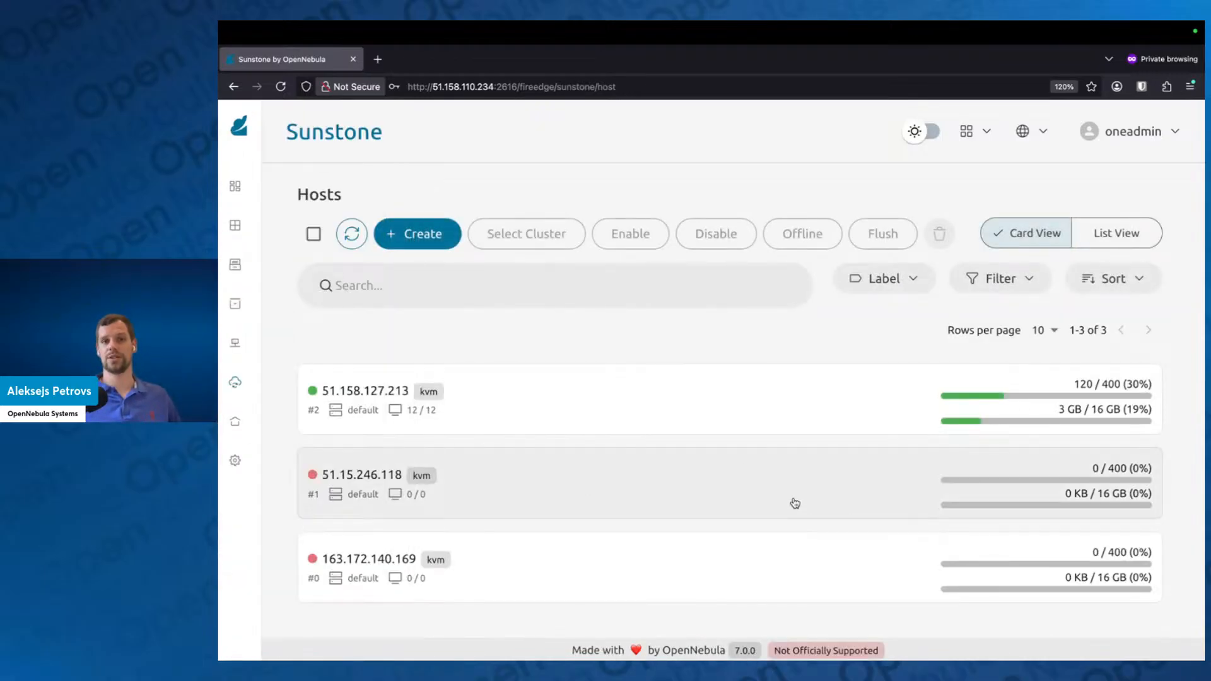
{"action": "left_click", "coordinate": [606, 496]}
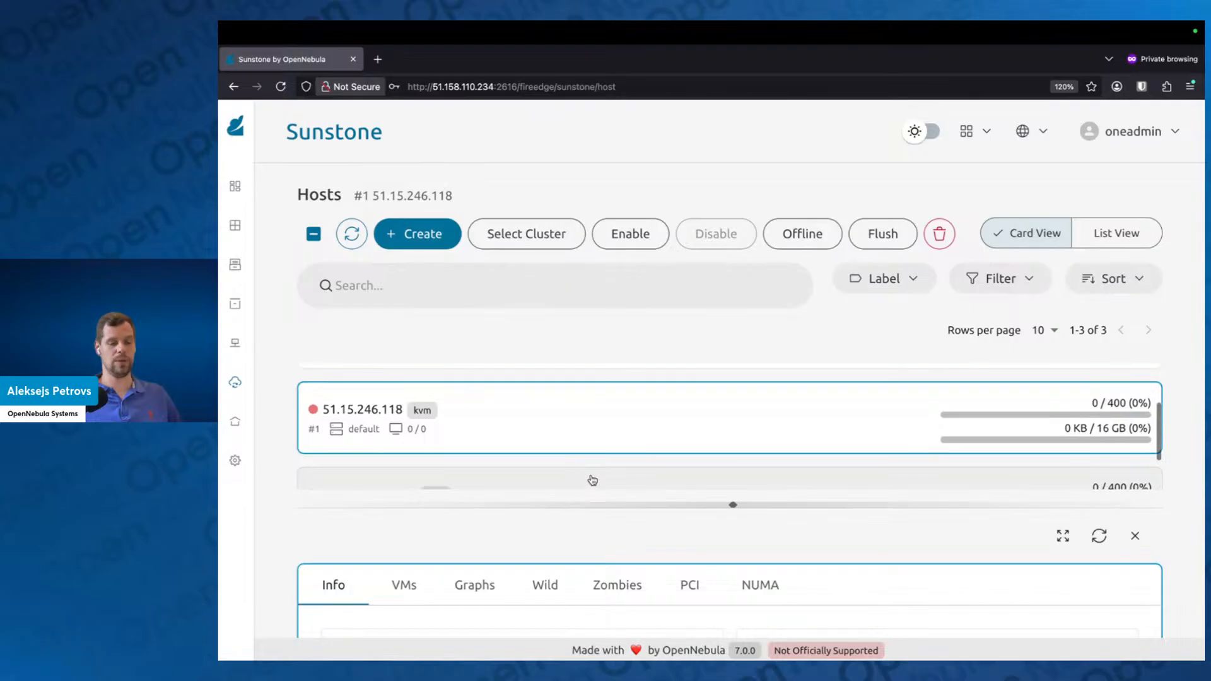
{"action": "left_click", "coordinate": [591, 481]}
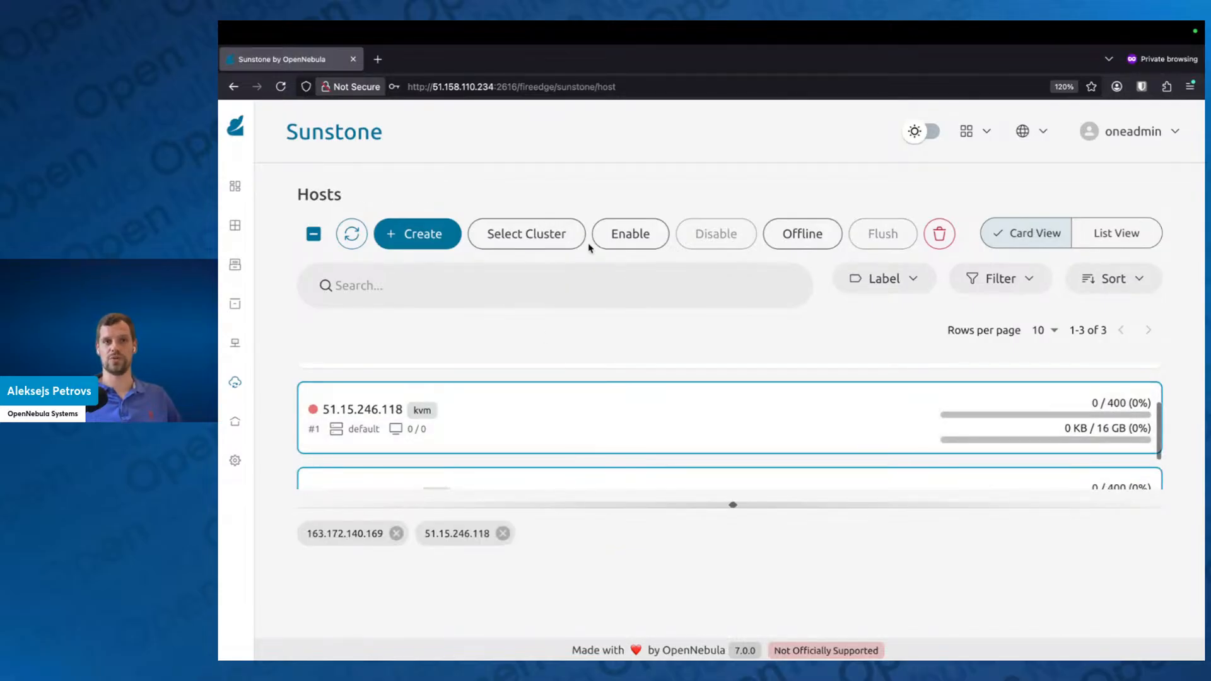
{"action": "left_click", "coordinate": [661, 243]}
{"action": "left_click", "coordinate": [770, 455]}
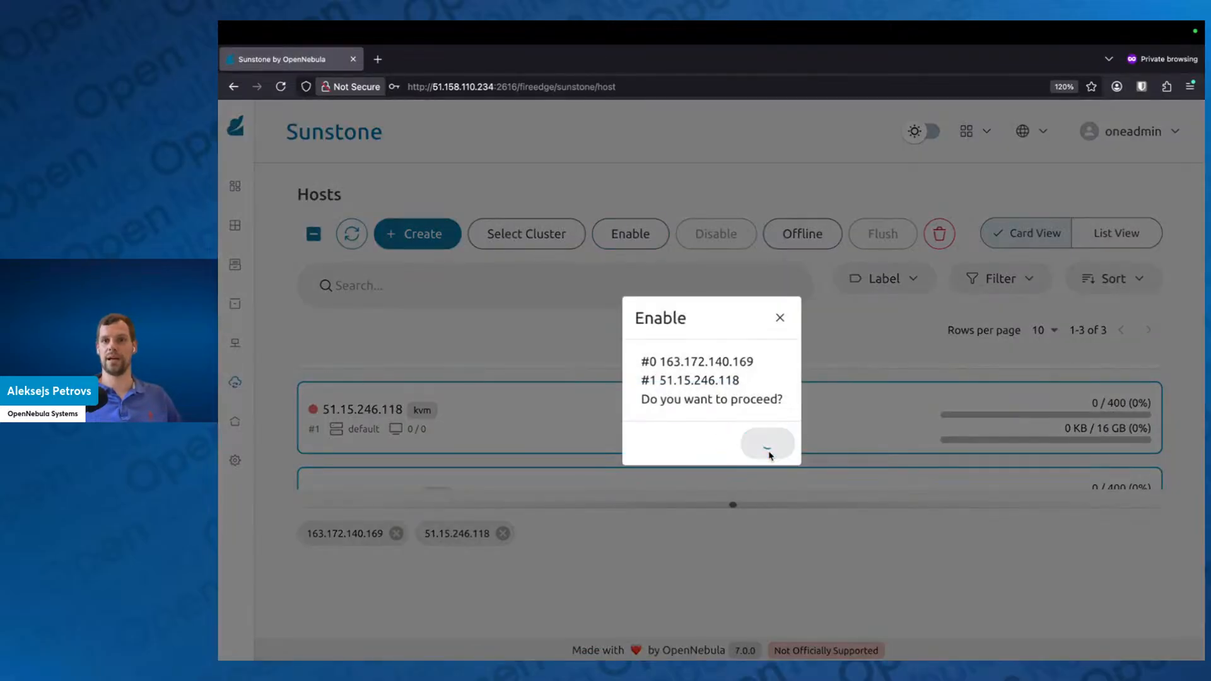
{"action": "left_click", "coordinate": [315, 235]}
{"action": "left_click", "coordinate": [316, 235]}
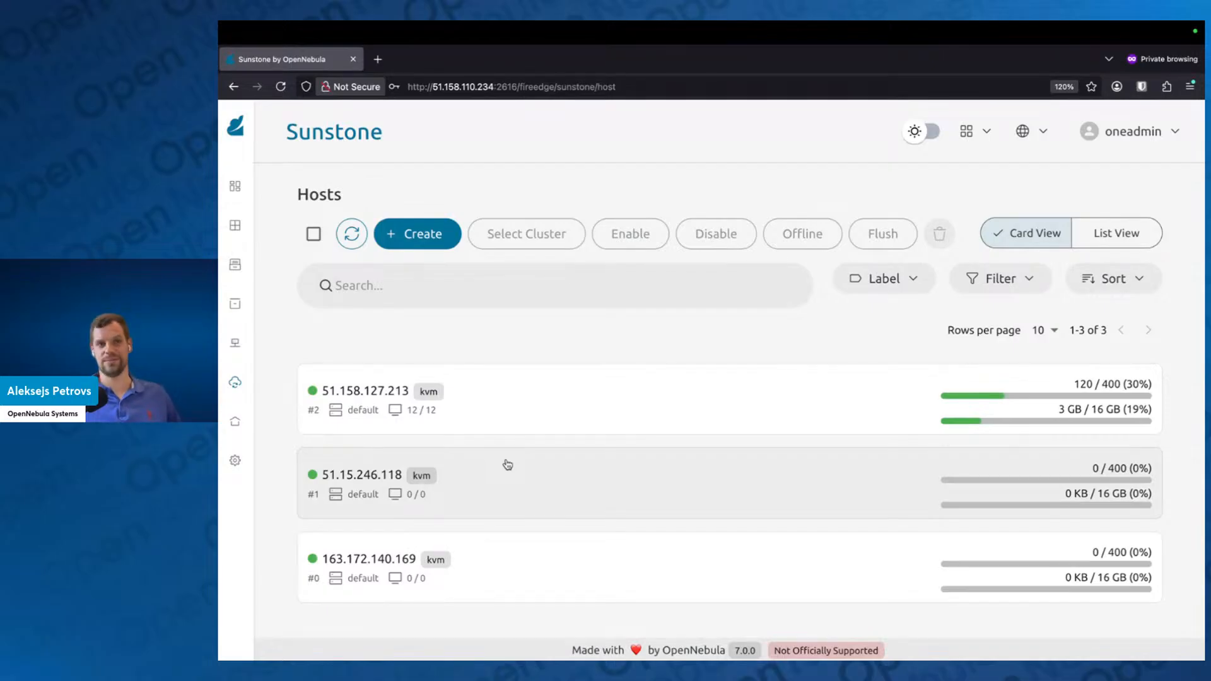
Step: Return to the default cluster's OneDRS settings in full view and start another optimization
{"action": "mouse_move", "coordinate": [246, 396]}
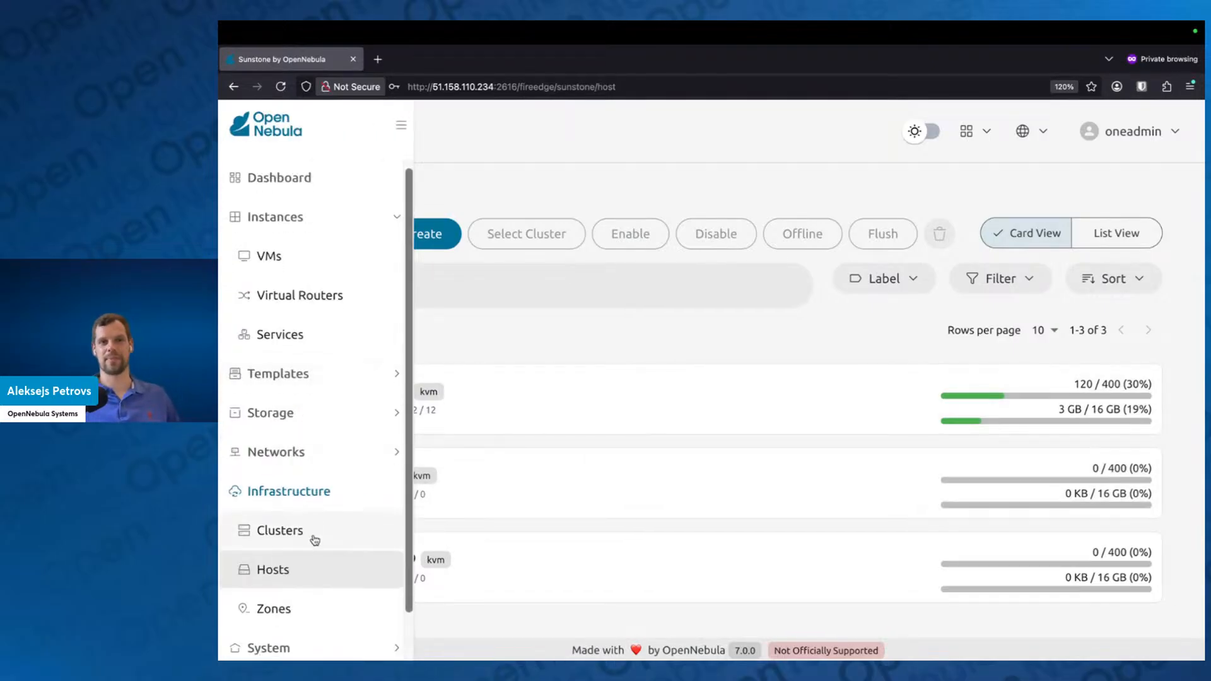
{"action": "left_click", "coordinate": [313, 542]}
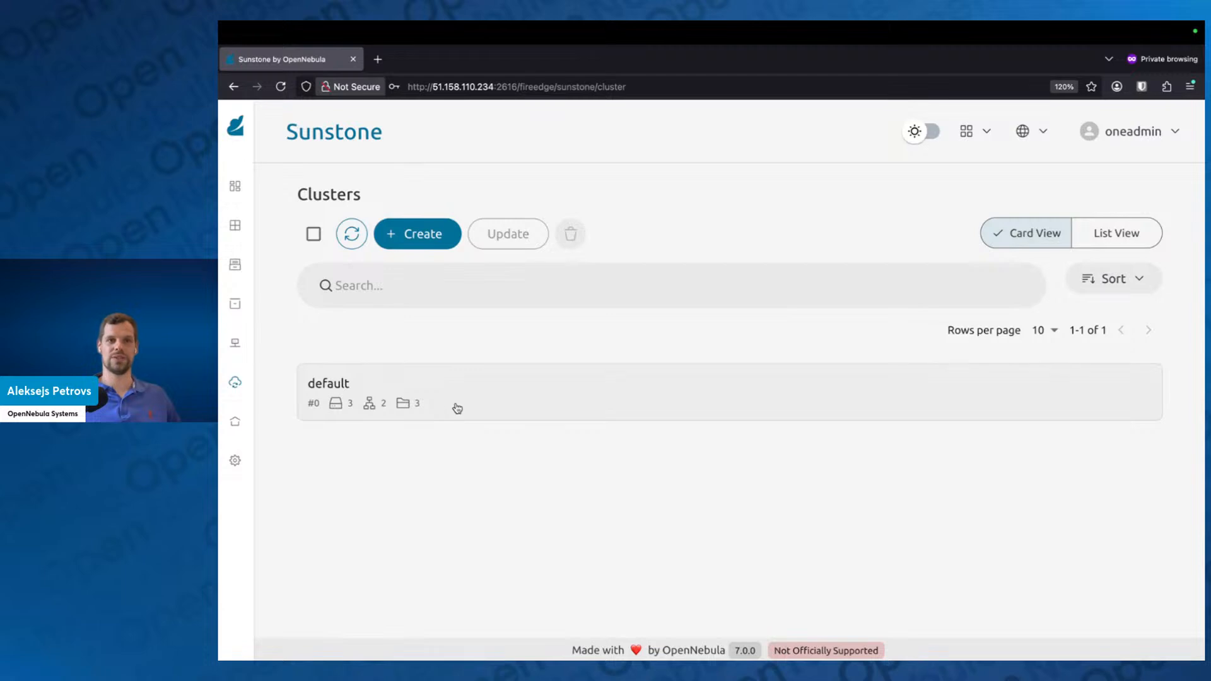
{"action": "left_click", "coordinate": [940, 396]}
{"action": "left_click", "coordinate": [1063, 536]}
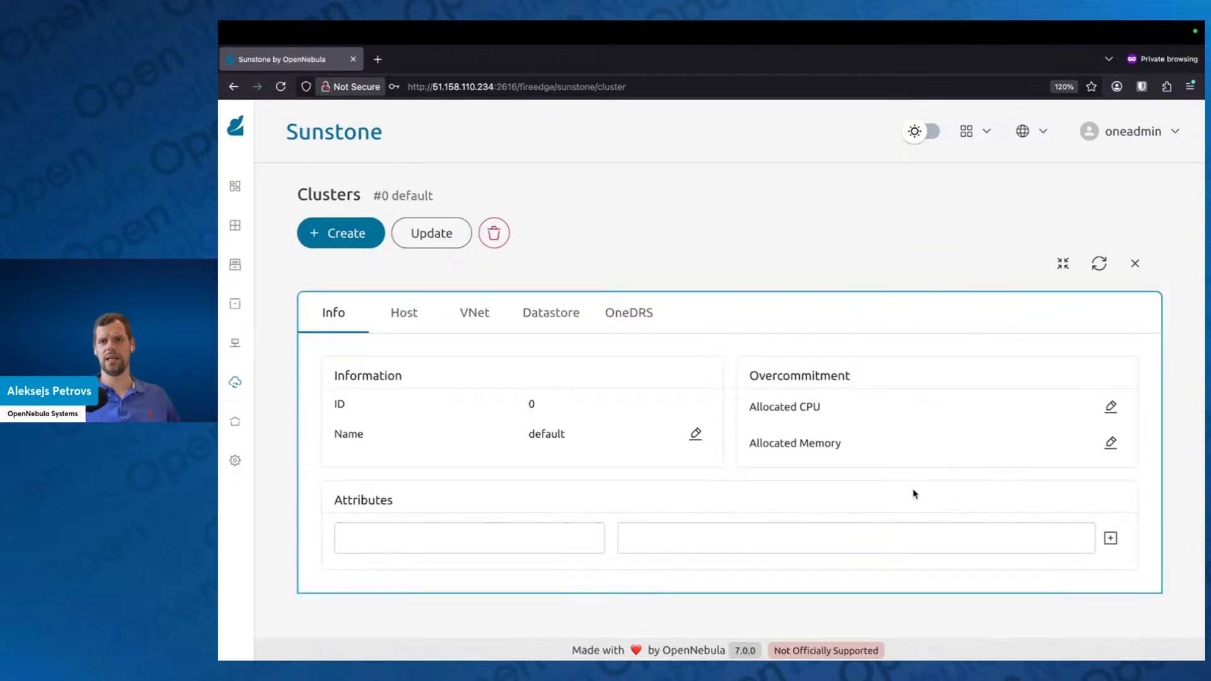
{"action": "left_click", "coordinate": [628, 312]}
{"action": "scroll", "coordinate": [540, 499], "scroll_direction": "down", "scroll_amount": 1}
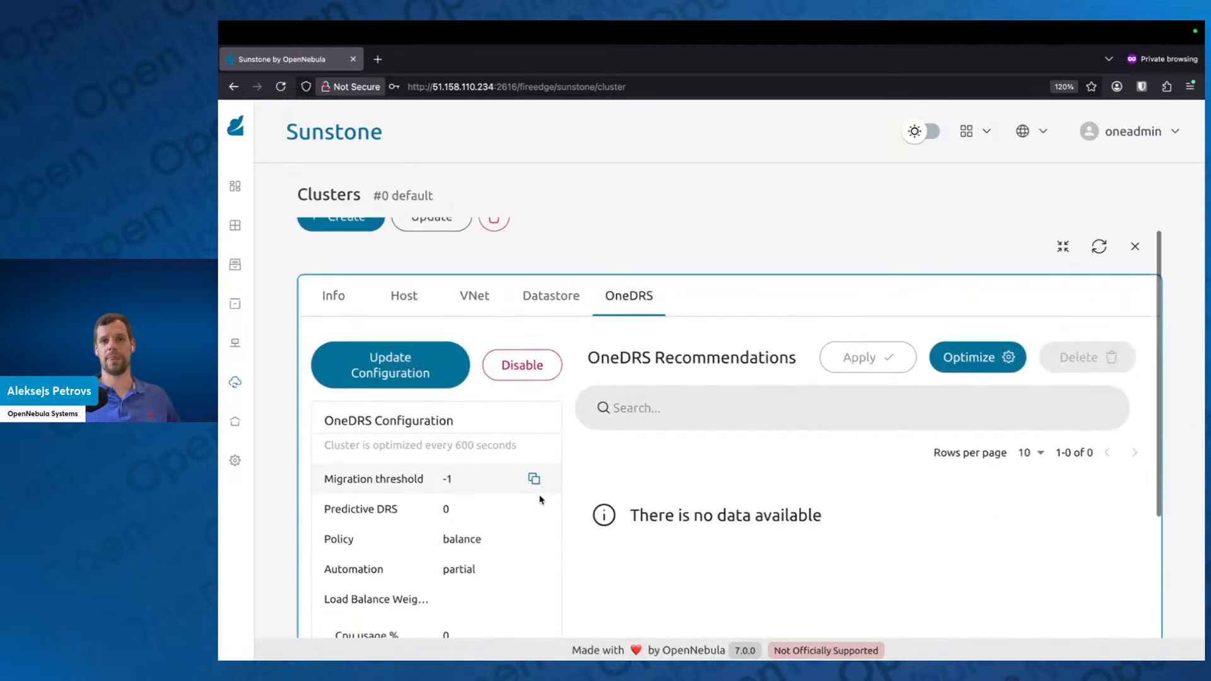
{"action": "scroll", "coordinate": [540, 499], "scroll_direction": "down", "scroll_amount": 3}
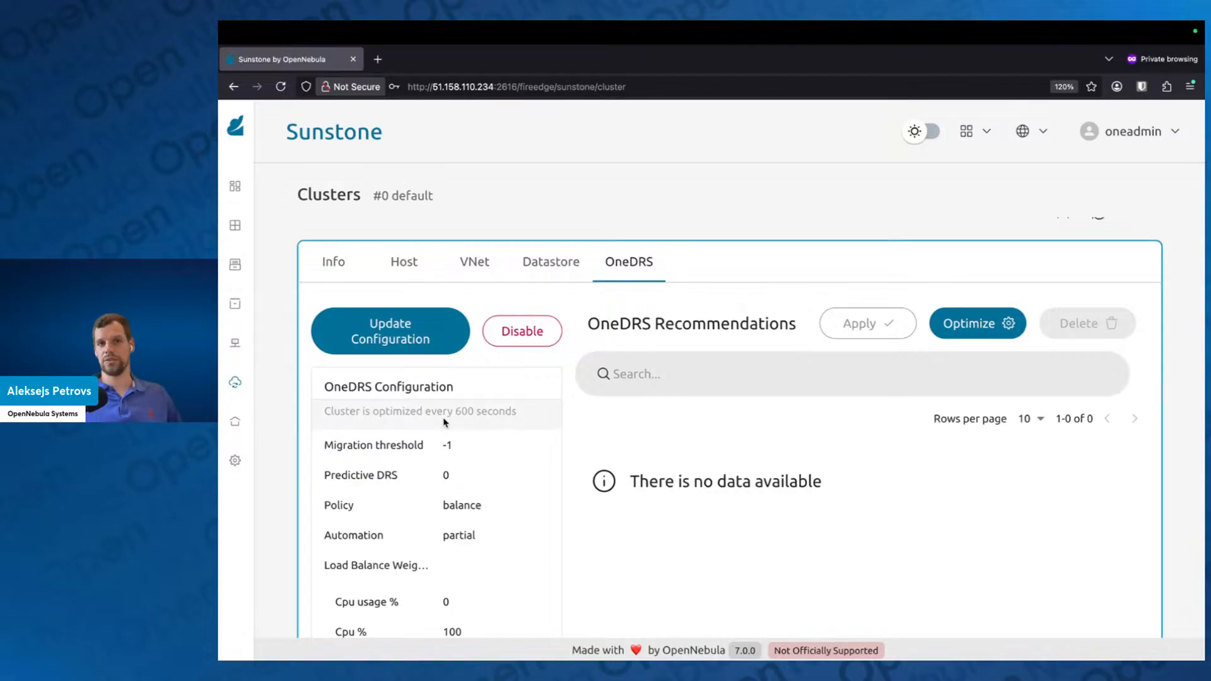
{"action": "left_click", "coordinate": [981, 325]}
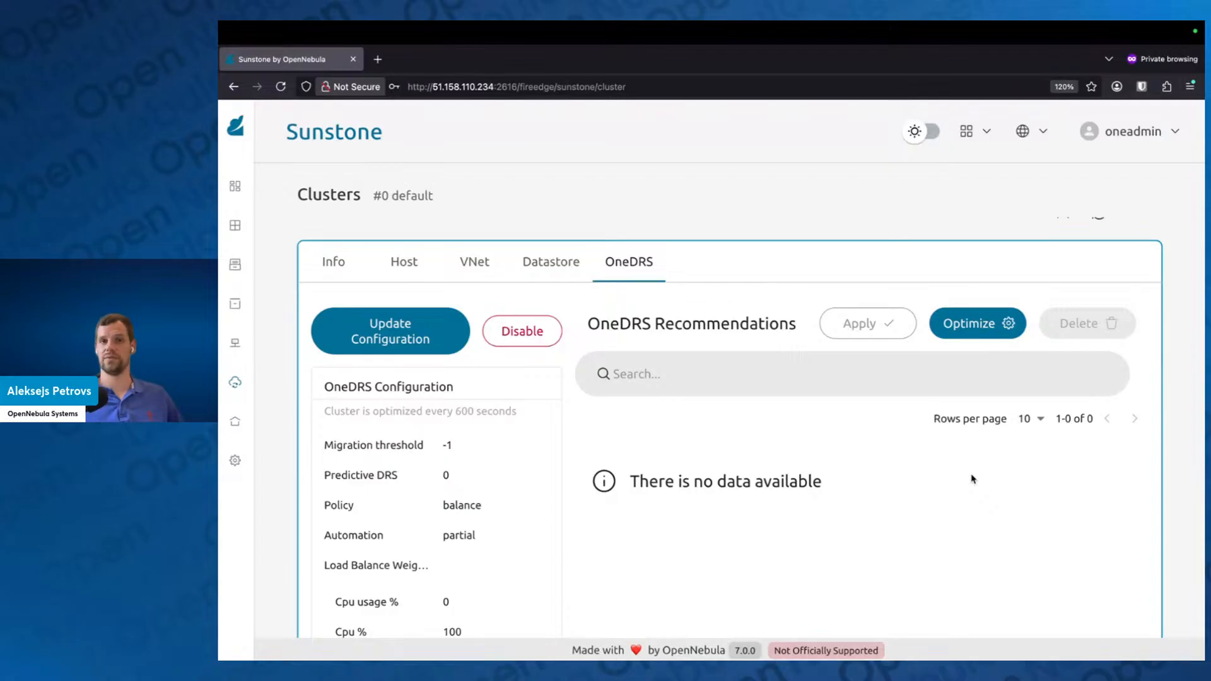
Step: Reload the page, reopen the default cluster's OneDRS details in full view and examine the migration recommendations
{"action": "left_click", "coordinate": [281, 87]}
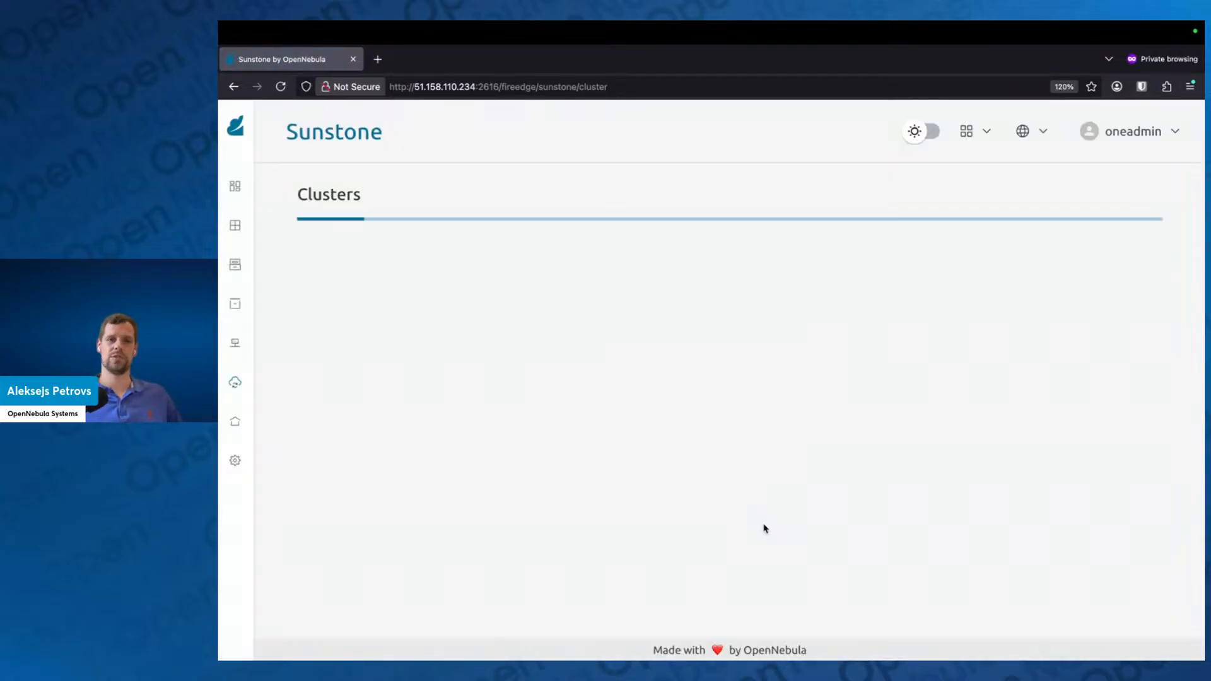
{"action": "left_click", "coordinate": [618, 402]}
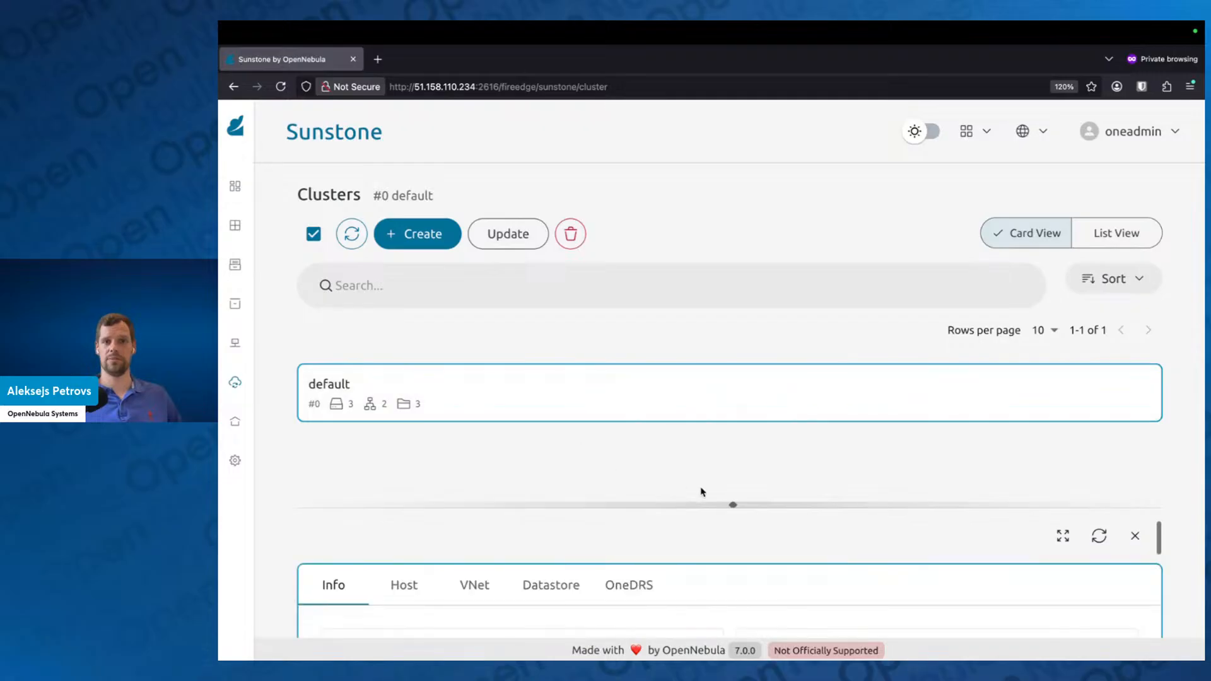
{"action": "left_click", "coordinate": [624, 584]}
{"action": "left_click", "coordinate": [1062, 535]}
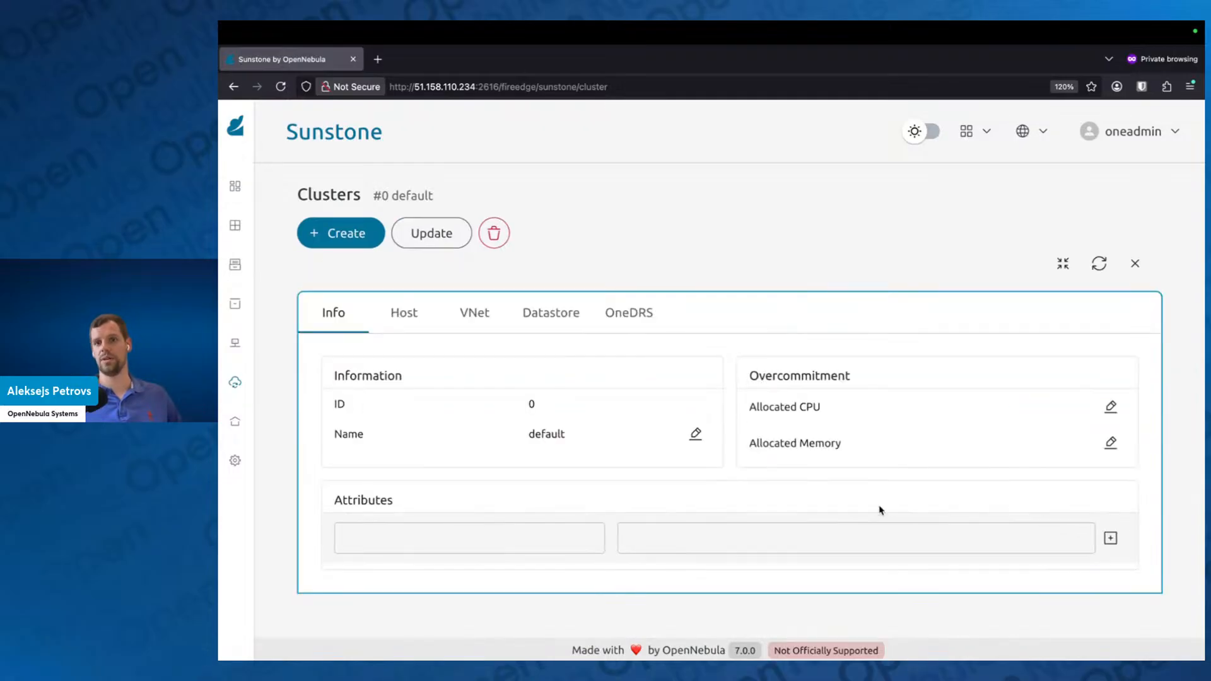
{"action": "left_click", "coordinate": [628, 314]}
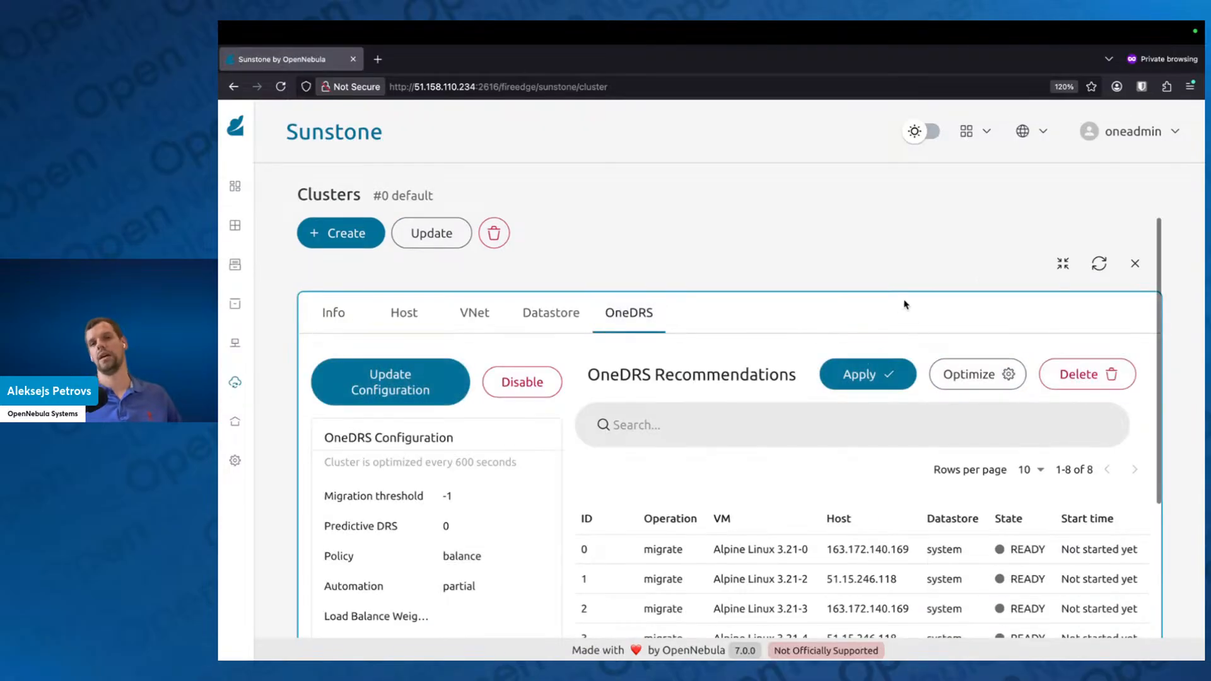
{"action": "scroll", "coordinate": [935, 341], "scroll_direction": "down", "scroll_amount": 2}
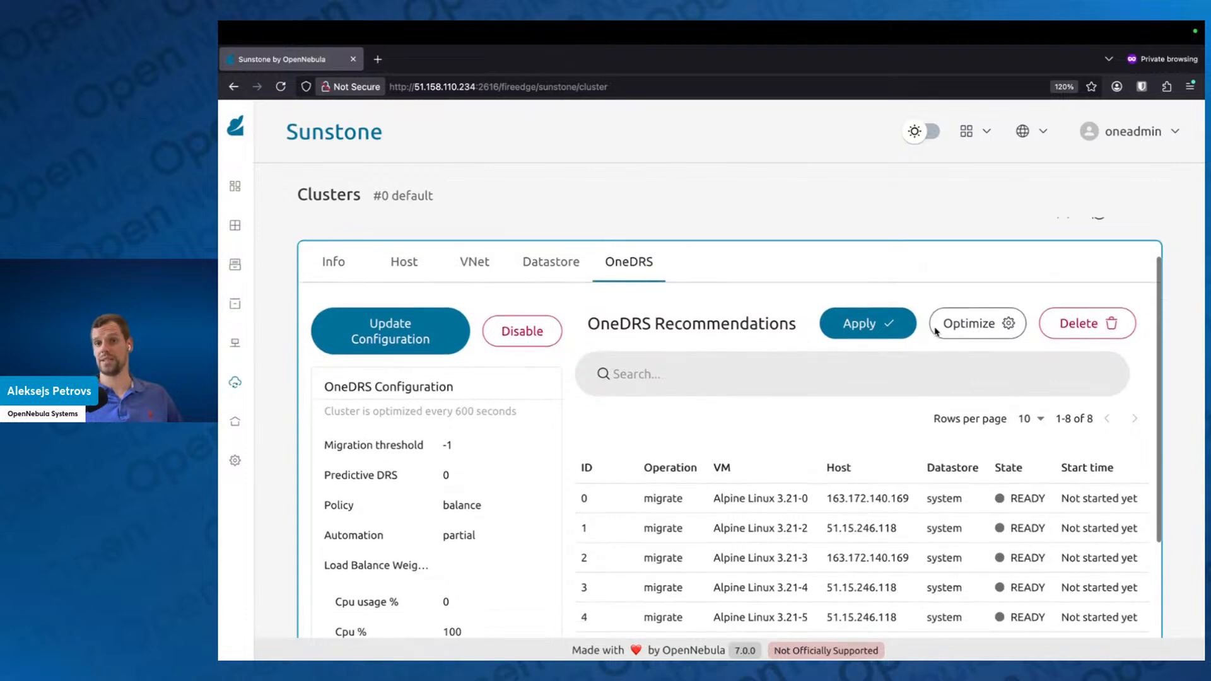
{"action": "scroll", "coordinate": [935, 332], "scroll_direction": "down", "scroll_amount": 3}
{"action": "scroll", "coordinate": [929, 357], "scroll_direction": "down", "scroll_amount": 1}
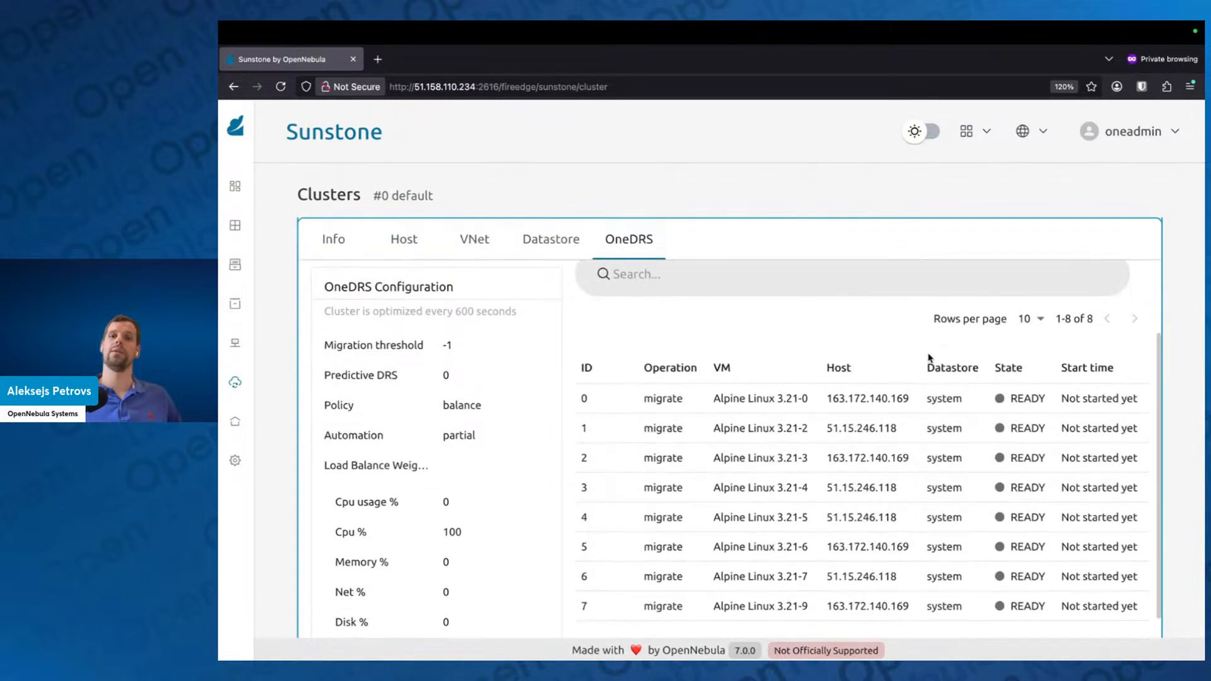
{"action": "scroll", "coordinate": [928, 357], "scroll_direction": "down", "scroll_amount": 1}
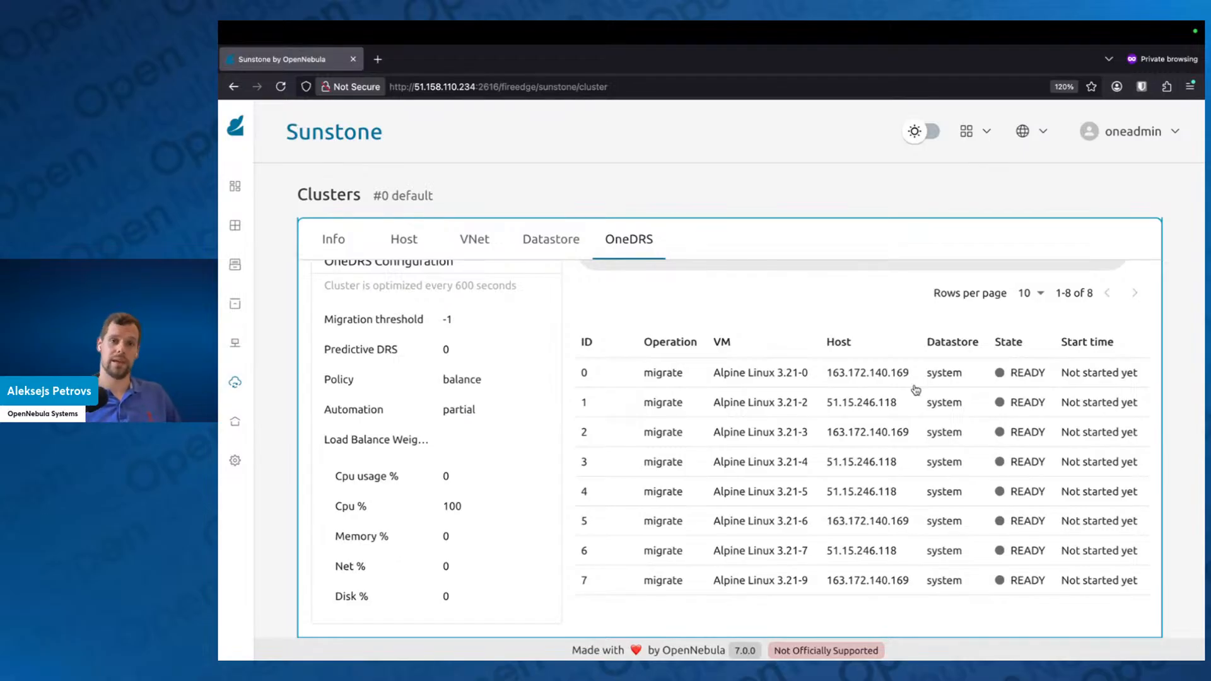
{"action": "scroll", "coordinate": [799, 361], "scroll_direction": "up", "scroll_amount": 3}
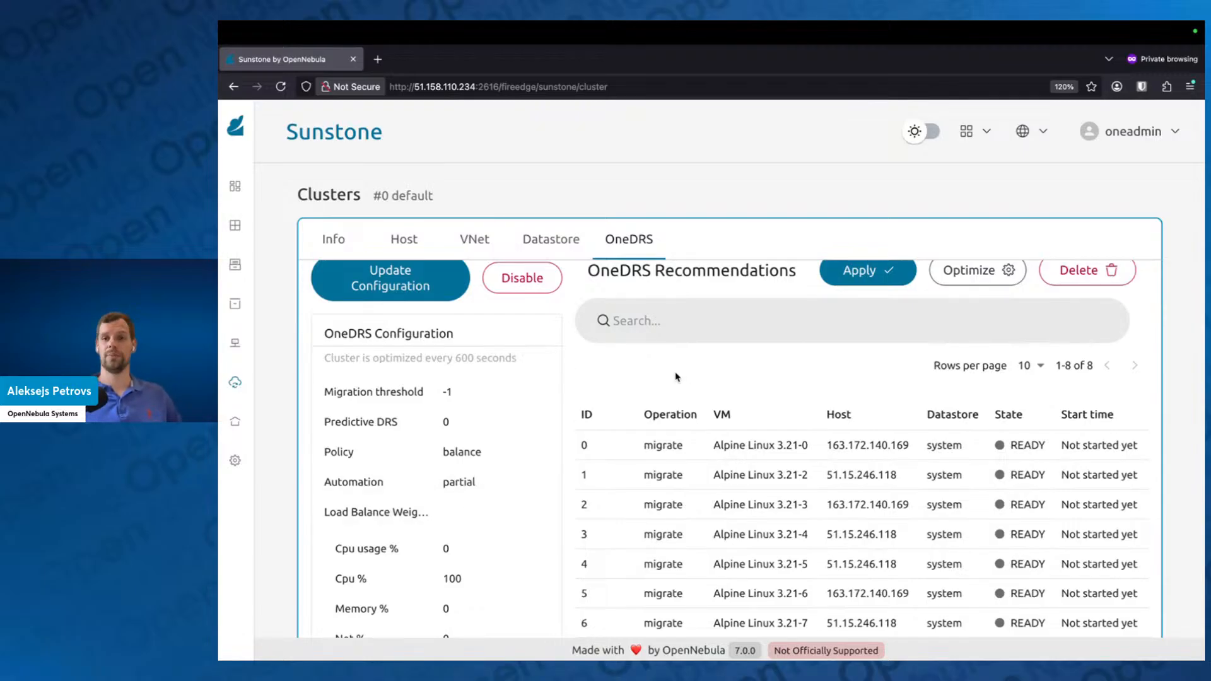
Step: Review the migration recommendations, set the OneDRS migration threshold to 5, and accept the updated configuration
{"action": "scroll", "coordinate": [676, 377], "scroll_direction": "down", "scroll_amount": 2}
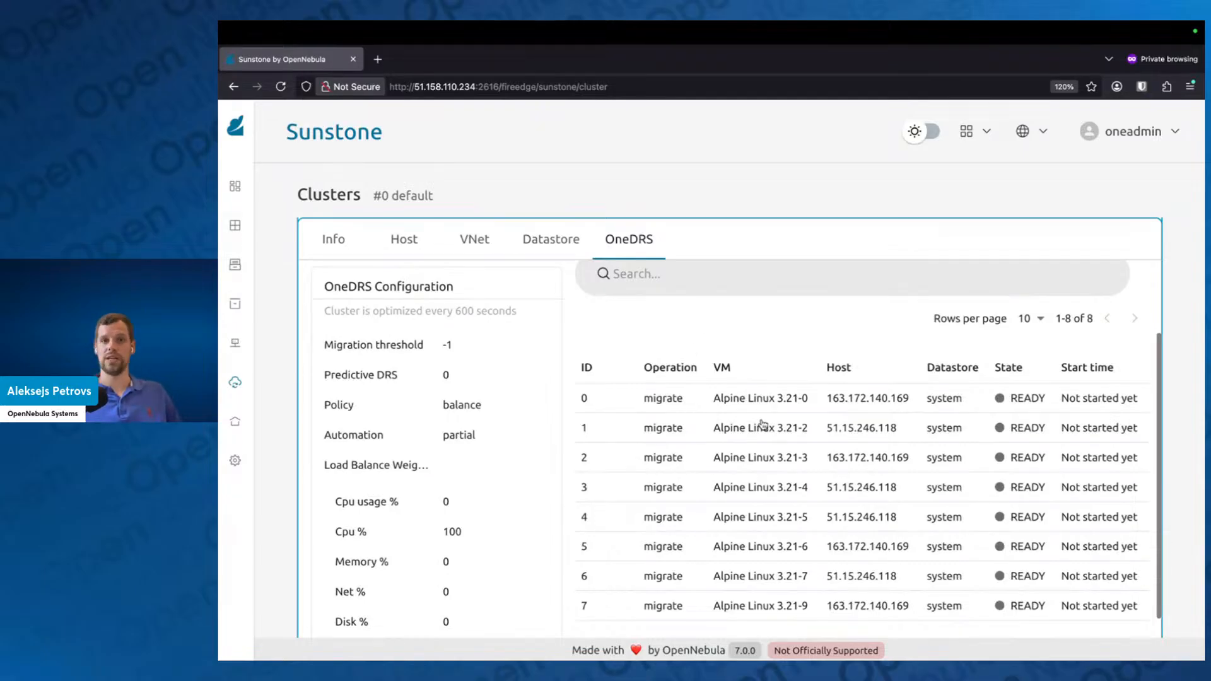
{"action": "scroll", "coordinate": [798, 388], "scroll_direction": "down", "scroll_amount": 1}
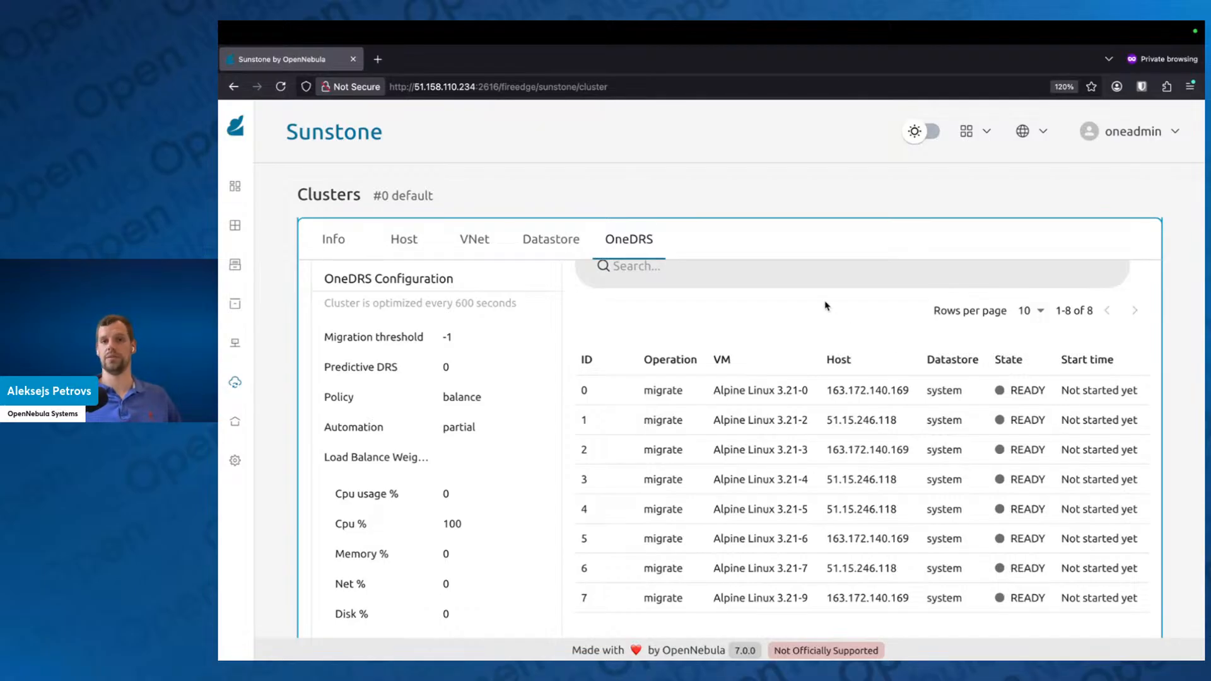
{"action": "scroll", "coordinate": [827, 309], "scroll_direction": "up", "scroll_amount": 2}
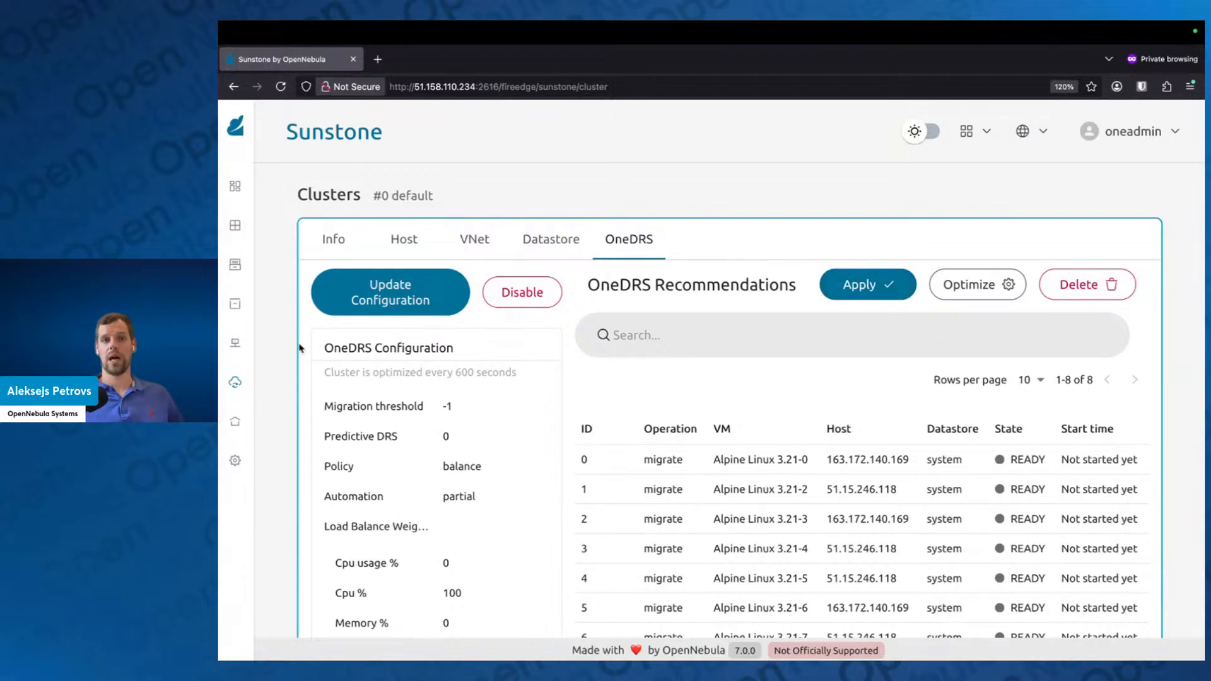
{"action": "left_click", "coordinate": [422, 295]}
{"action": "left_click", "coordinate": [558, 244]}
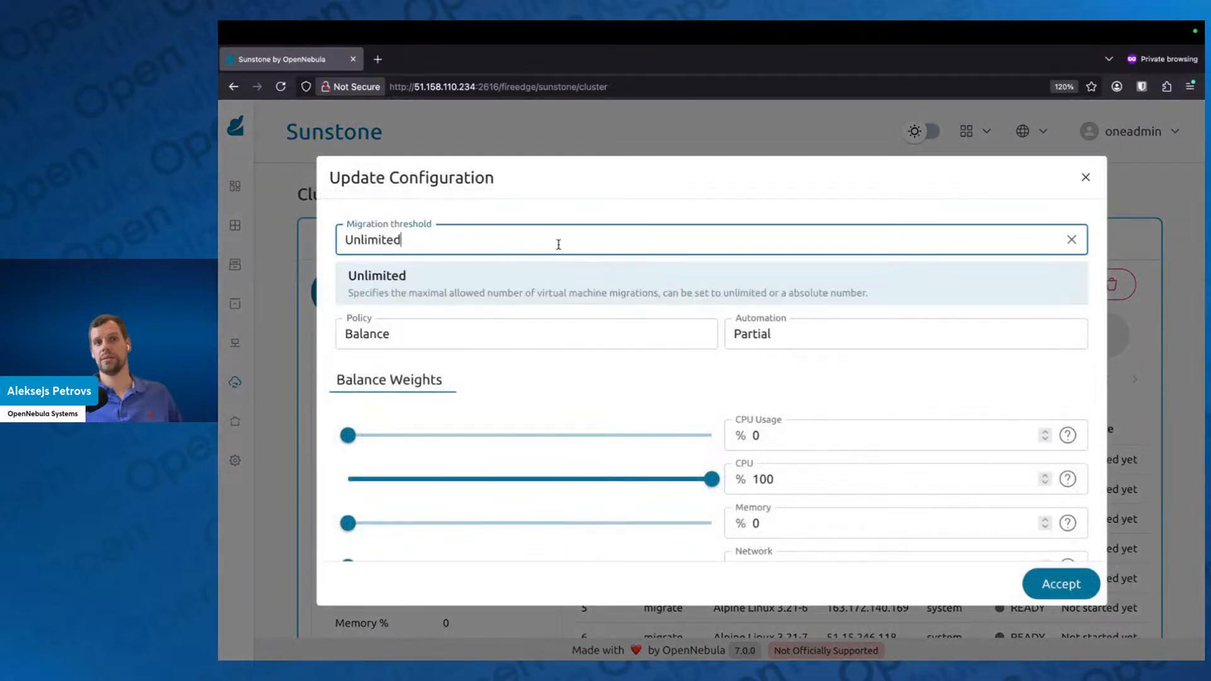
{"action": "key", "text": "BackSpace"}
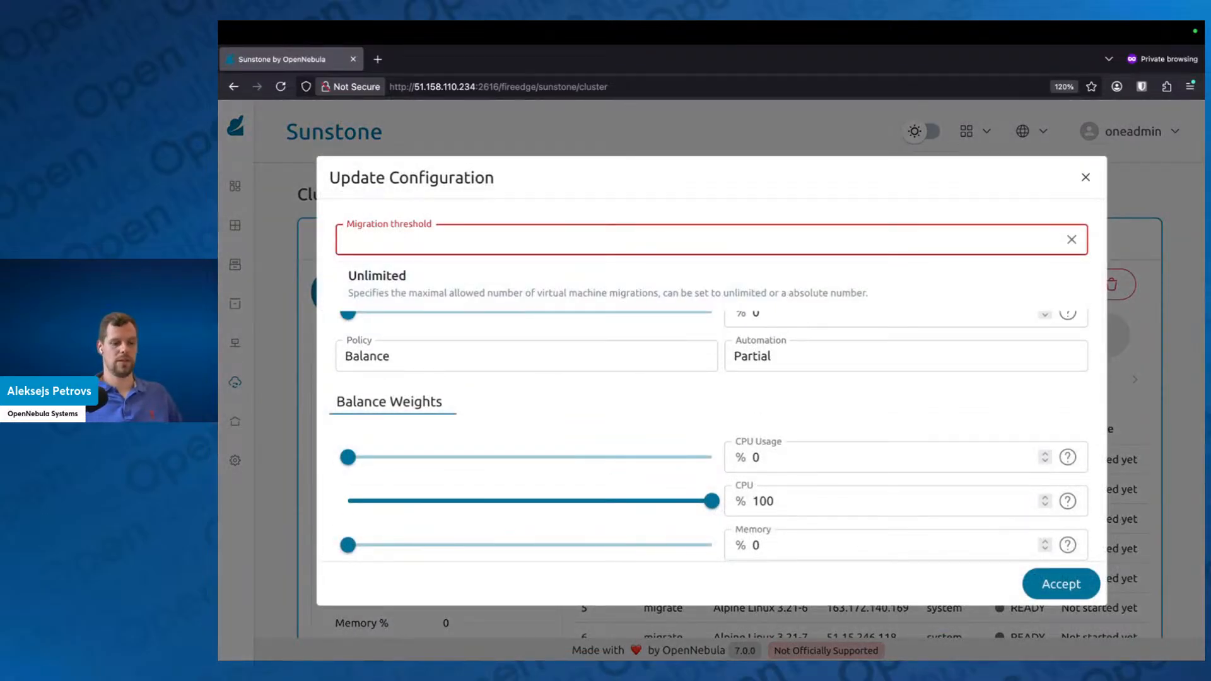
{"action": "type", "text": "5"}
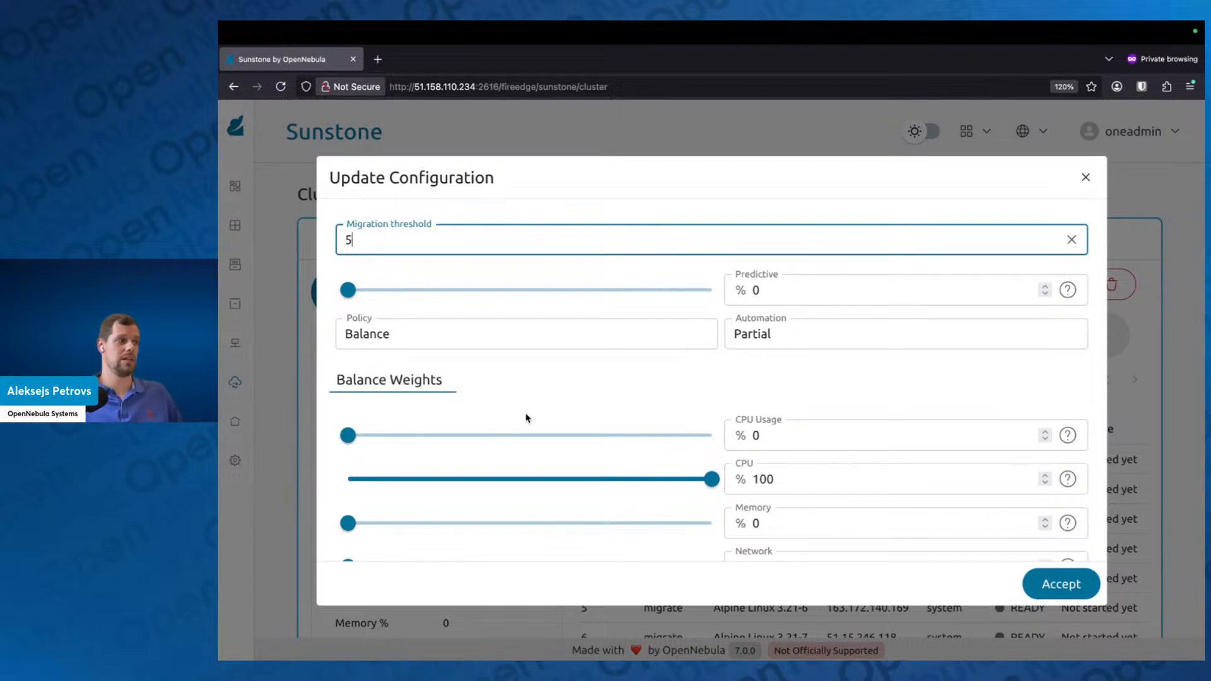
{"action": "left_click", "coordinate": [1049, 590]}
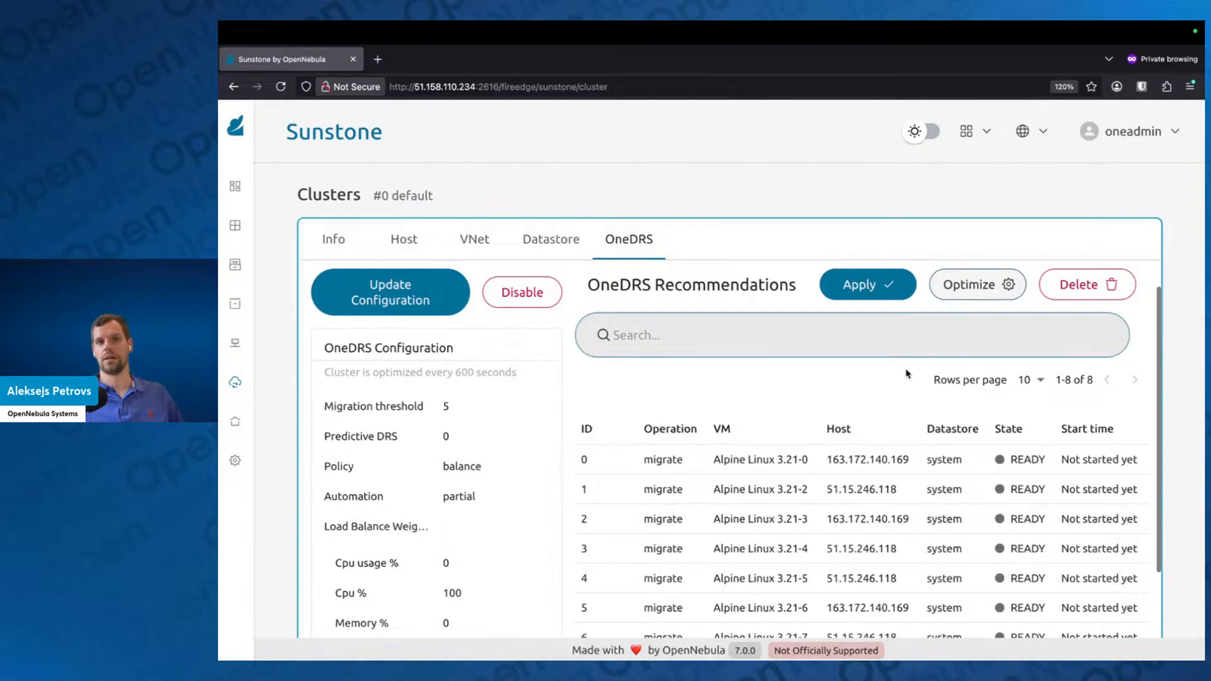
Step: Generate a new optimization plan for the default cluster and apply its migrations
{"action": "left_click", "coordinate": [981, 295]}
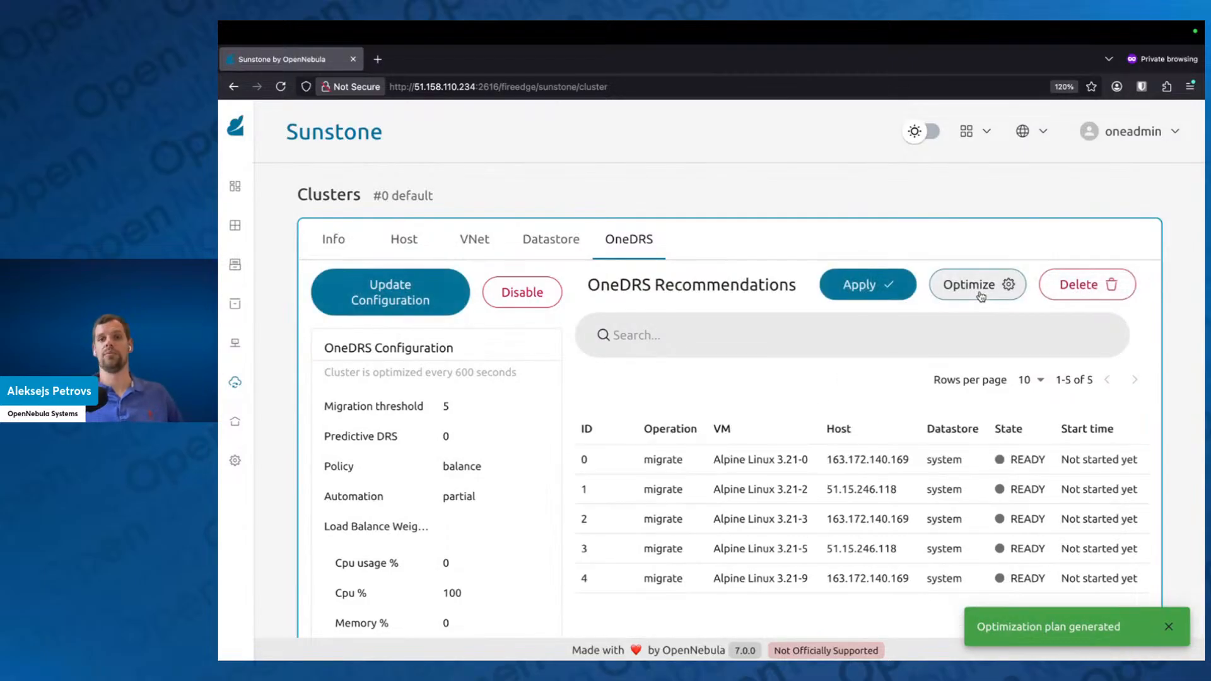
{"action": "scroll", "coordinate": [726, 419], "scroll_direction": "down", "scroll_amount": 1}
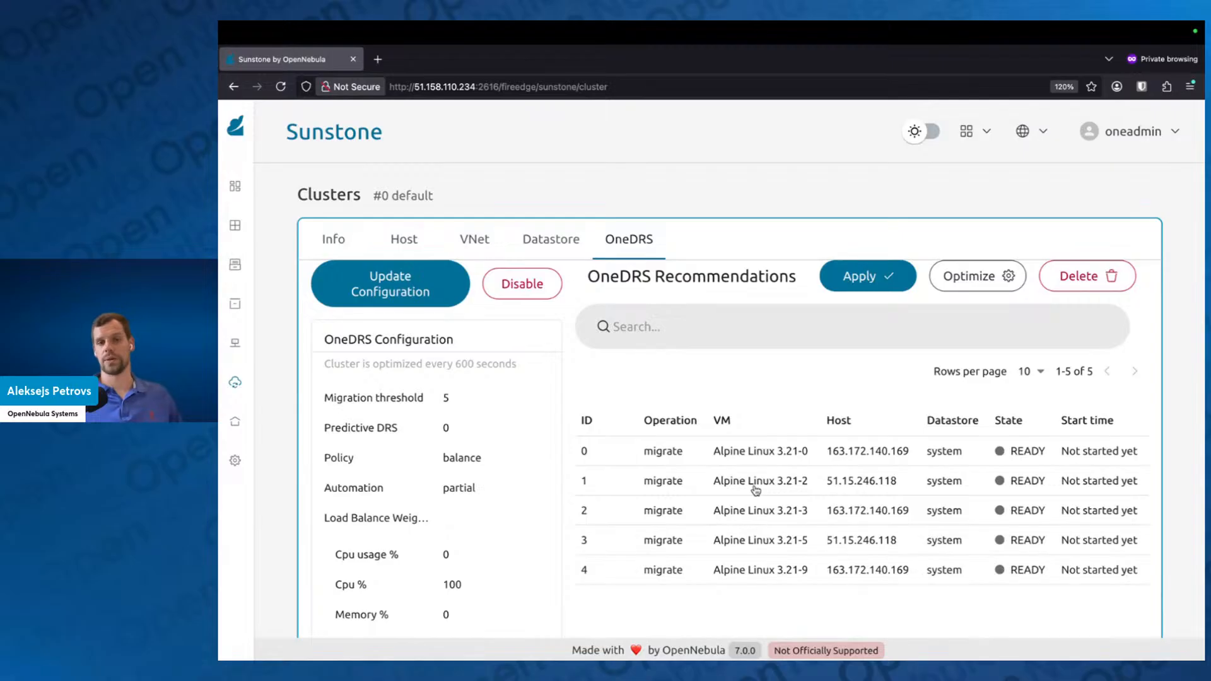
{"action": "left_click", "coordinate": [877, 280]}
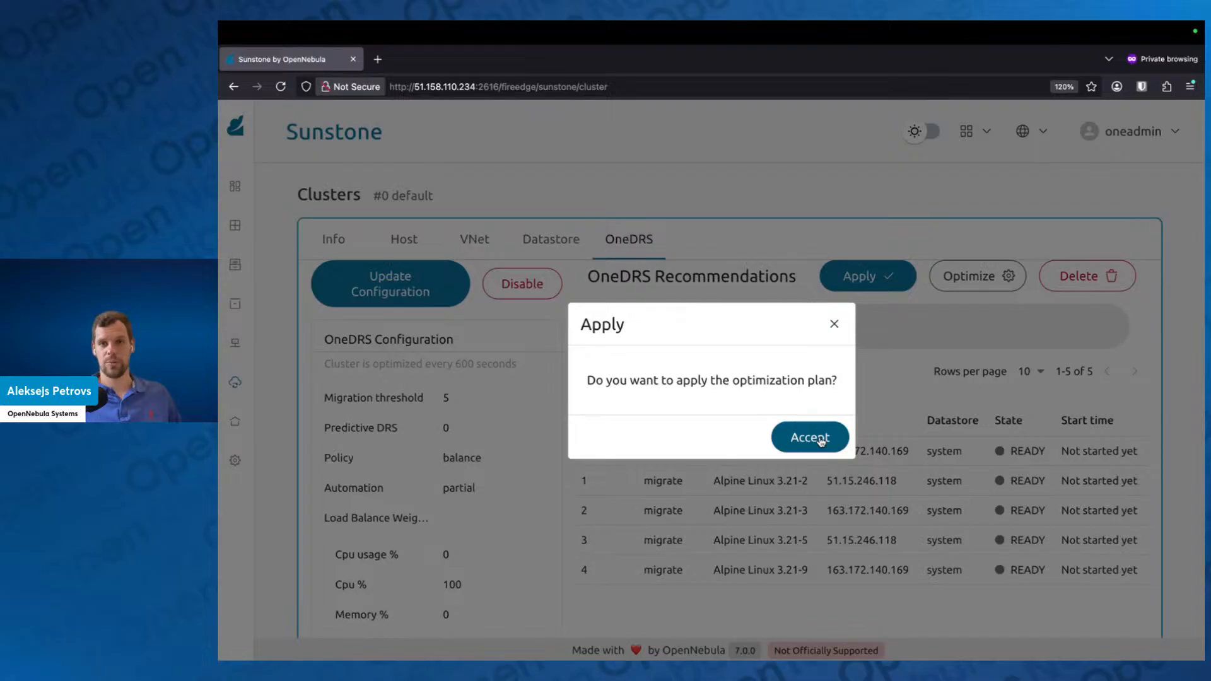
{"action": "left_click", "coordinate": [819, 440]}
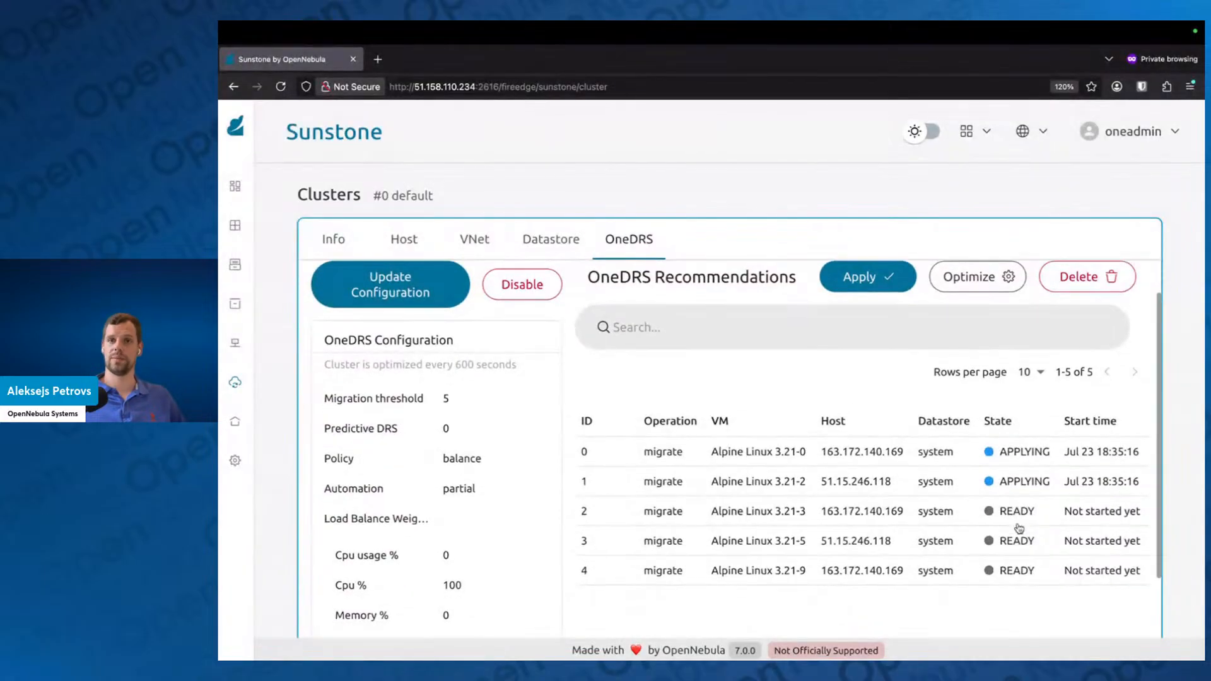
Step: Open the VMs list and check on both pages which host each Alpine VM runs on
{"action": "scroll", "coordinate": [1018, 528], "scroll_direction": "up", "scroll_amount": 1}
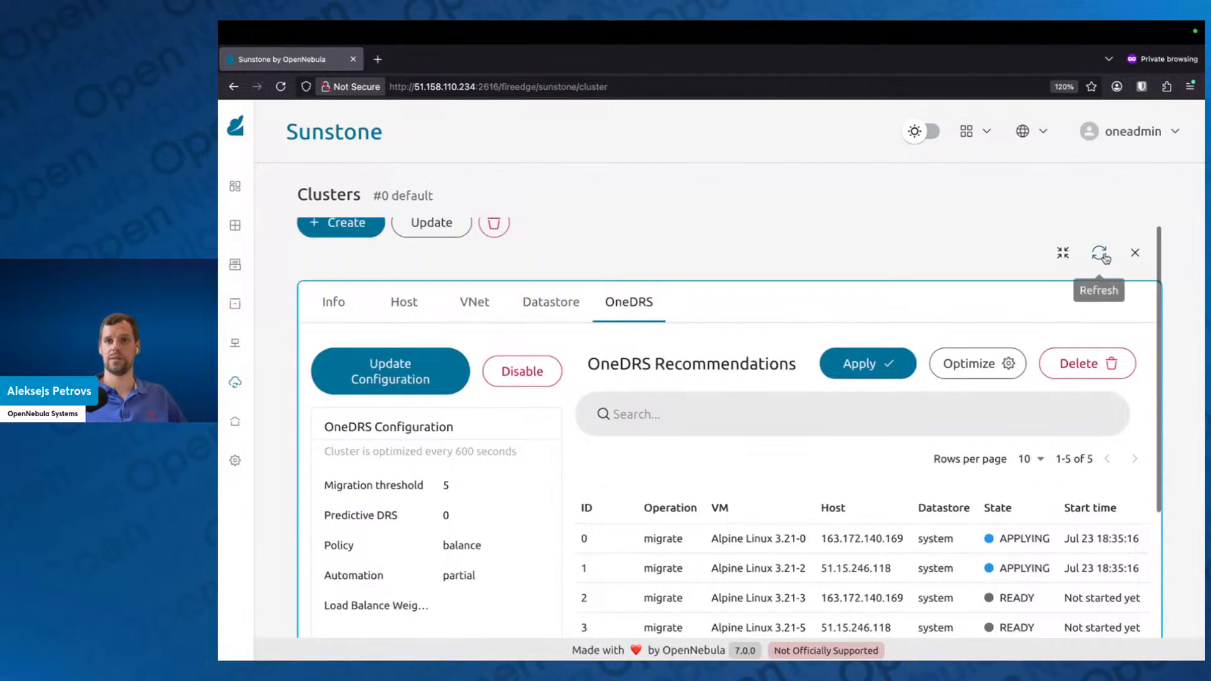
{"action": "left_click", "coordinate": [290, 235]}
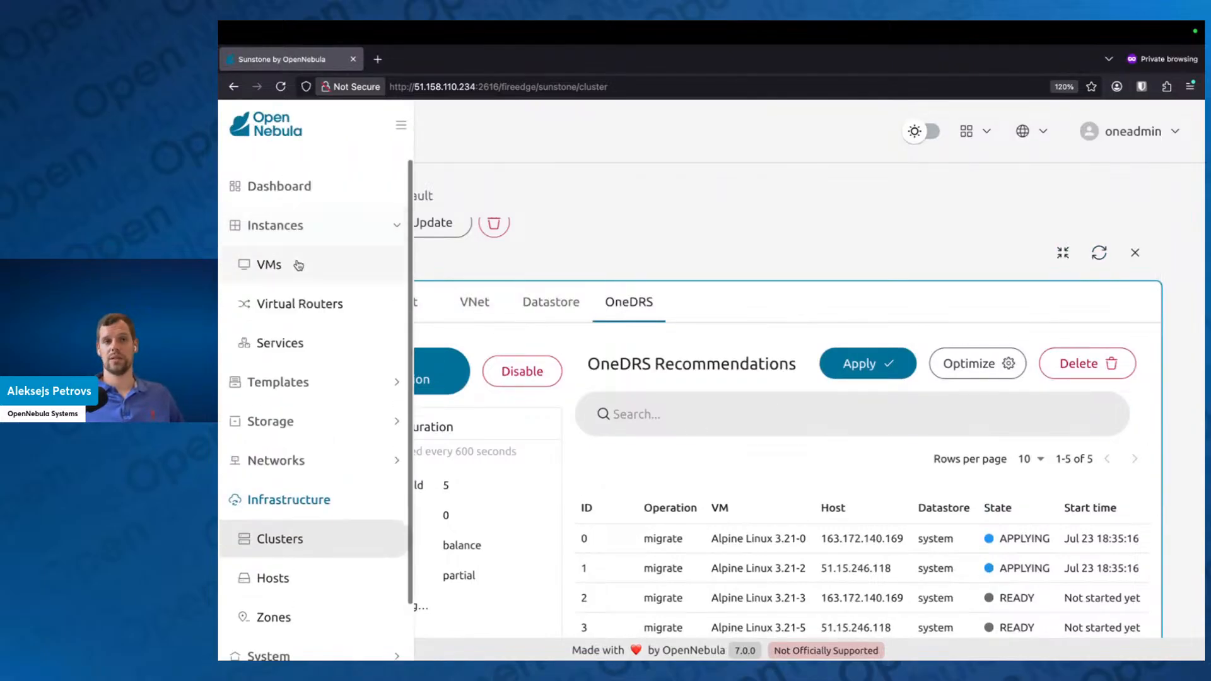
{"action": "left_click", "coordinate": [297, 264]}
{"action": "scroll", "coordinate": [717, 439], "scroll_direction": "down", "scroll_amount": 10}
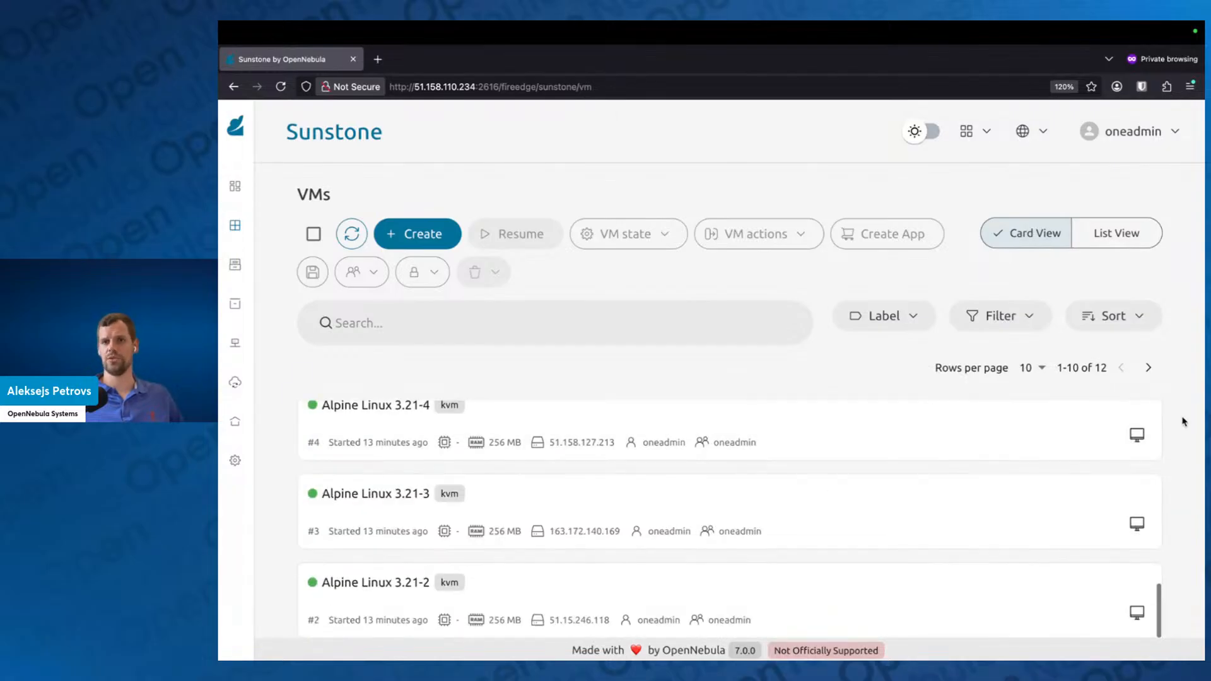
{"action": "left_click", "coordinate": [1147, 368]}
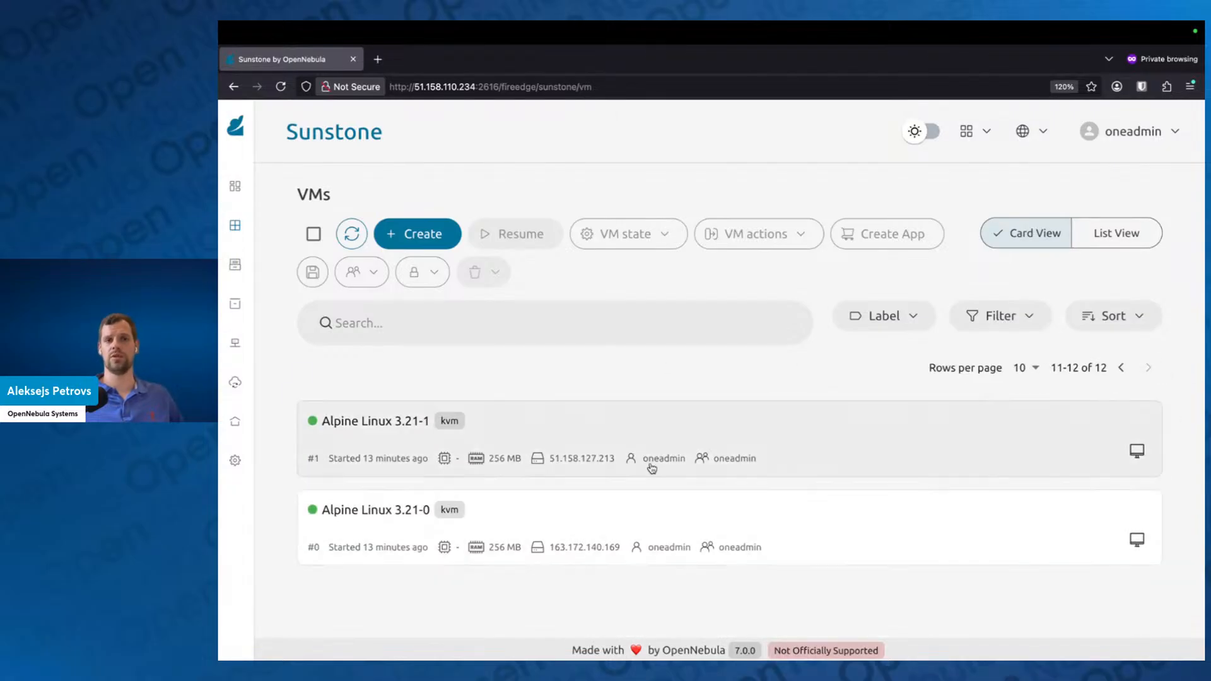
{"action": "left_click", "coordinate": [1121, 367]}
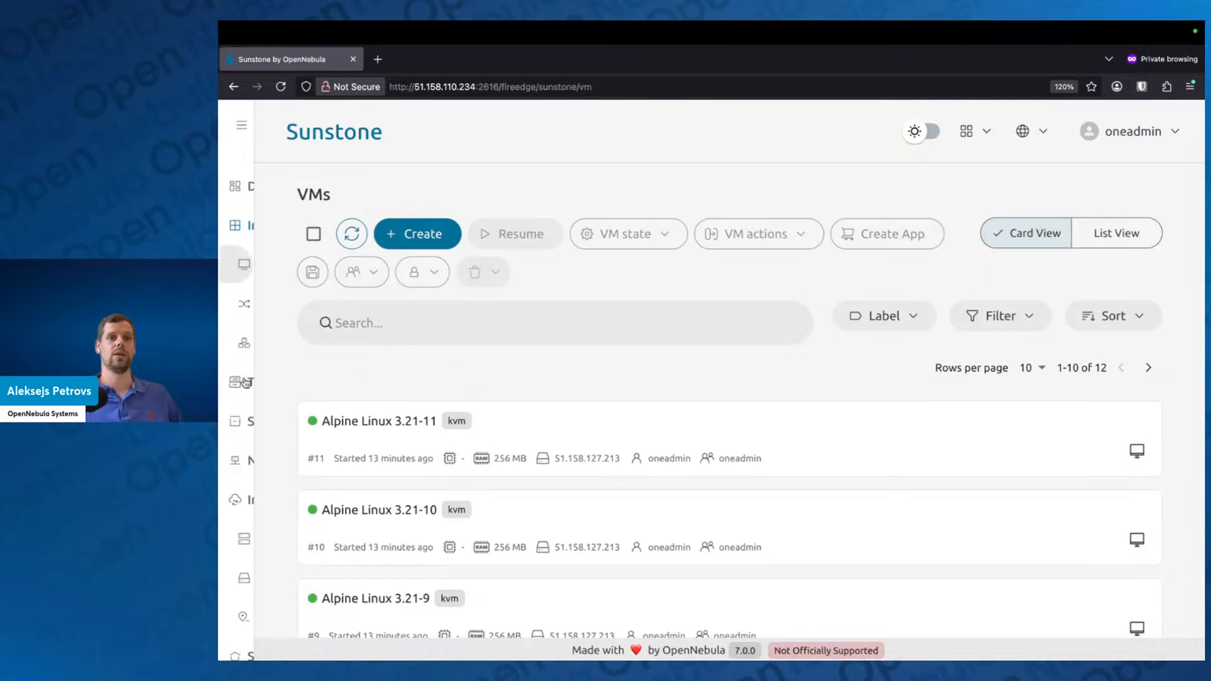
Step: Check the migration states in the default cluster's OneDRS details in full view, and examine the VM distribution in the hosts list
{"action": "mouse_move", "coordinate": [236, 264]}
{"action": "scroll", "coordinate": [300, 485], "scroll_direction": "down", "scroll_amount": 2}
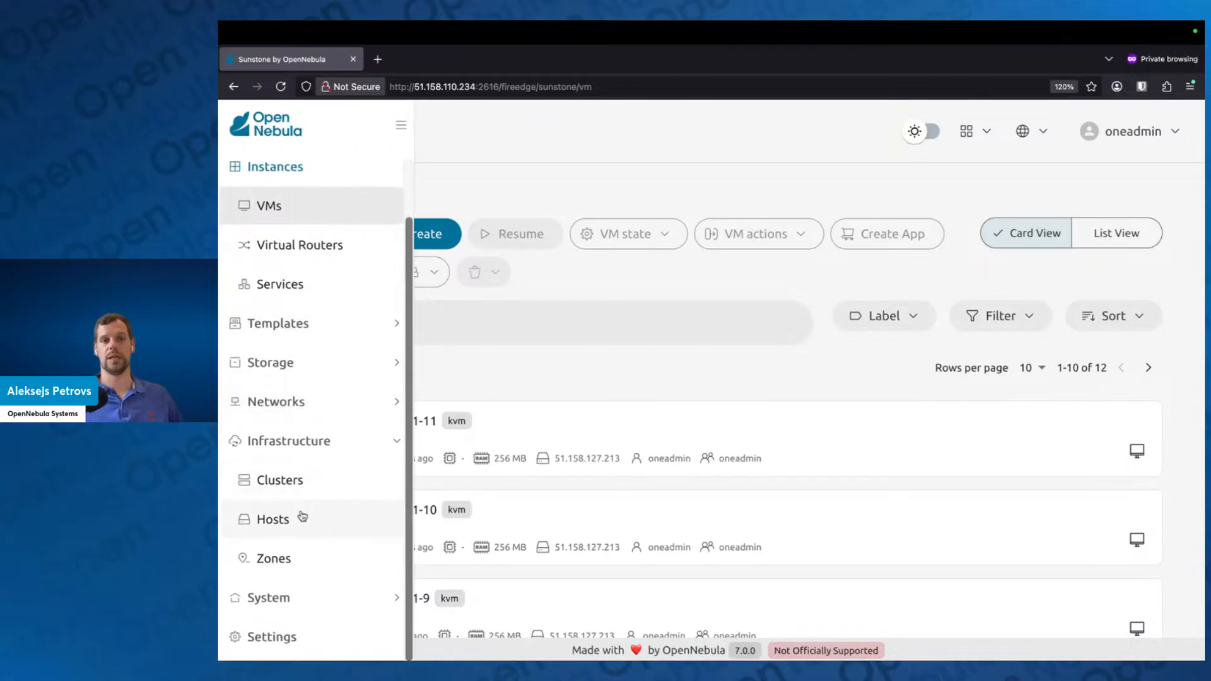
{"action": "left_click", "coordinate": [303, 486]}
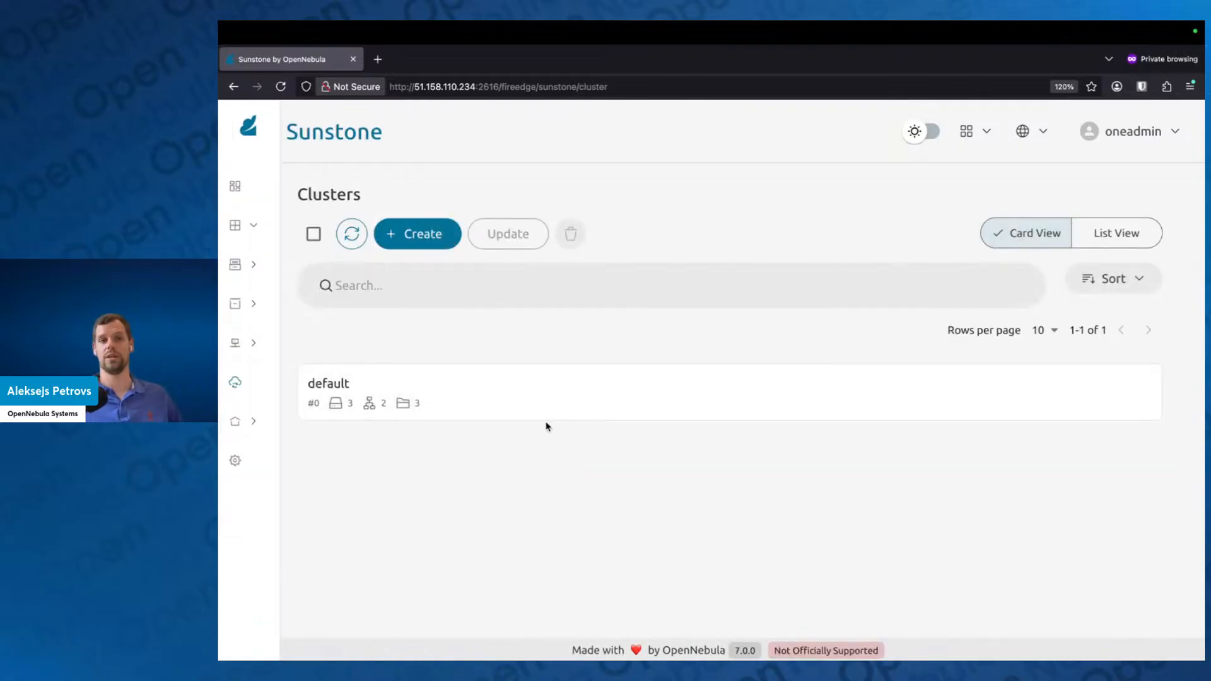
{"action": "left_click", "coordinate": [562, 408]}
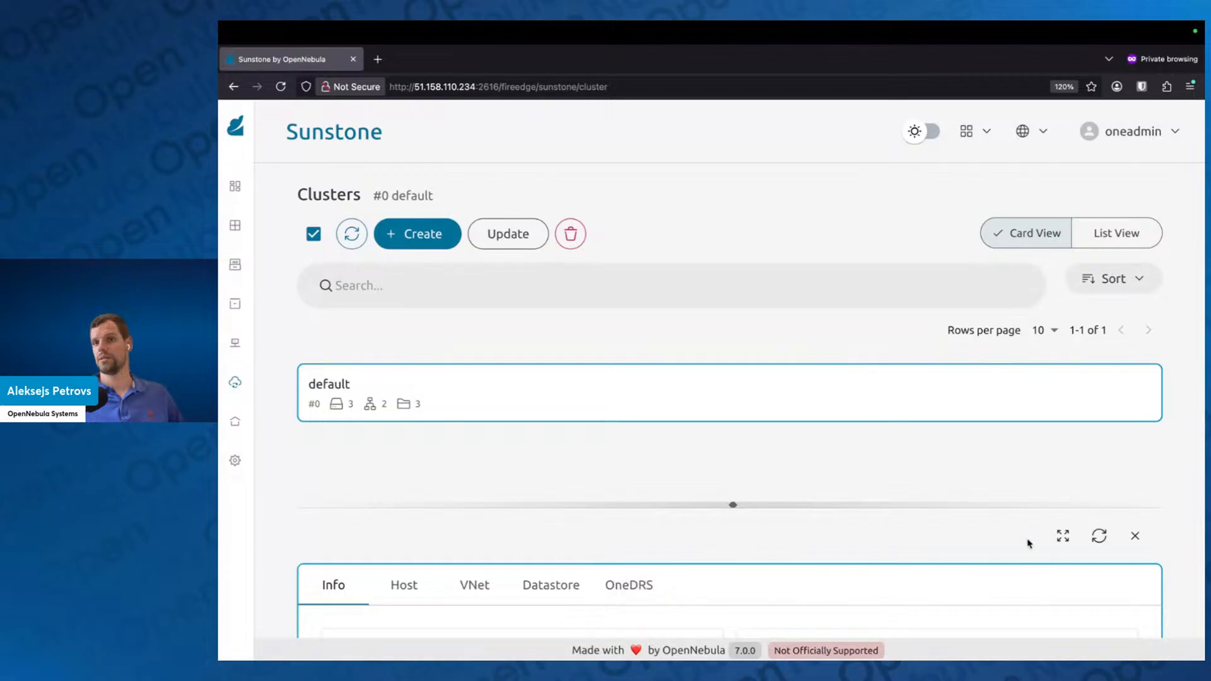
{"action": "left_click", "coordinate": [1063, 536]}
{"action": "left_click", "coordinate": [627, 319]}
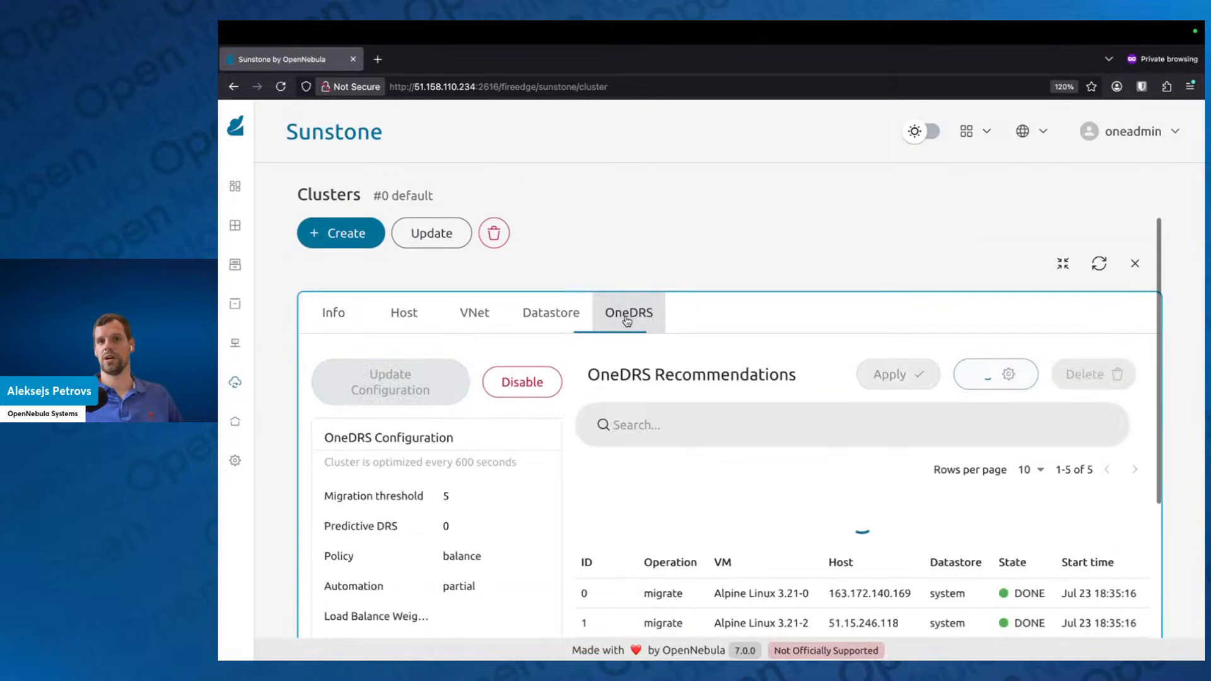
{"action": "scroll", "coordinate": [1009, 517], "scroll_direction": "down", "scroll_amount": 1}
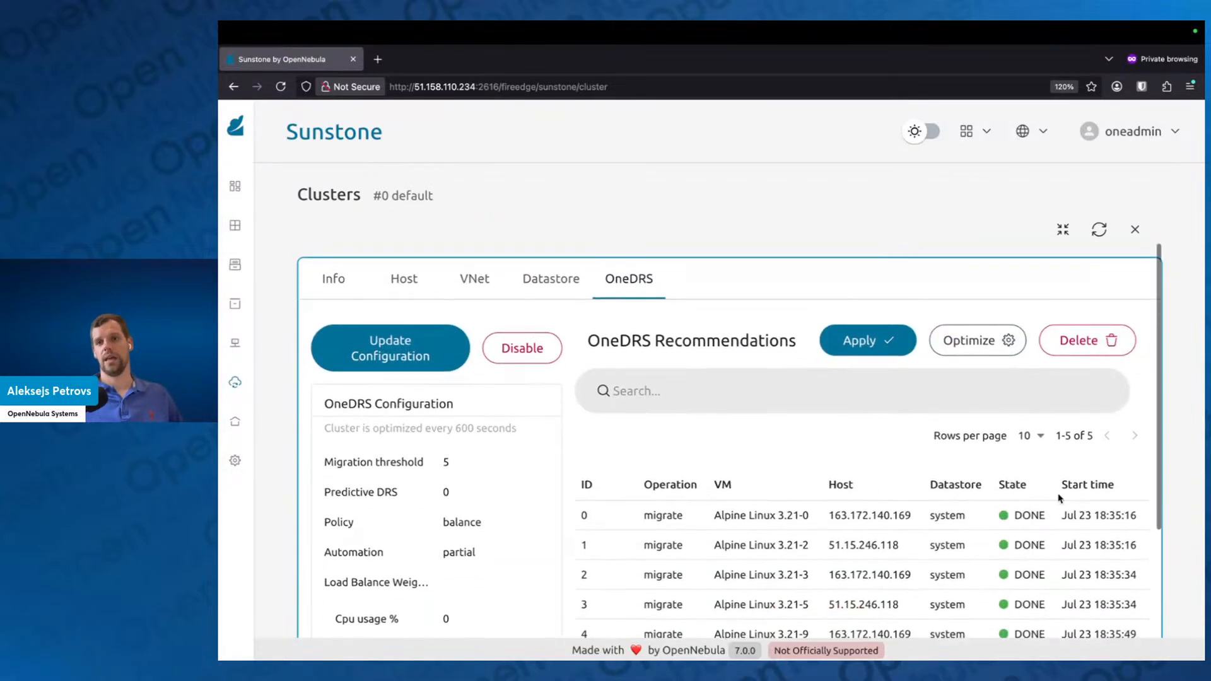
{"action": "scroll", "coordinate": [1060, 498], "scroll_direction": "down", "scroll_amount": 1}
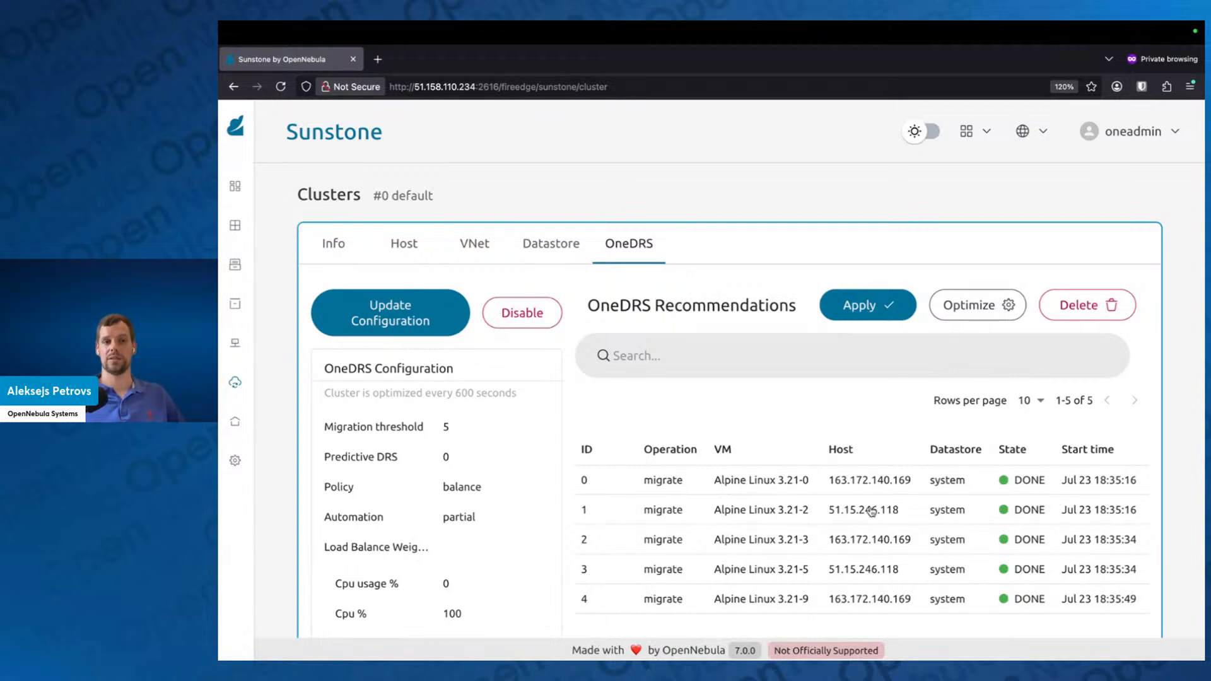
{"action": "mouse_move", "coordinate": [249, 394]}
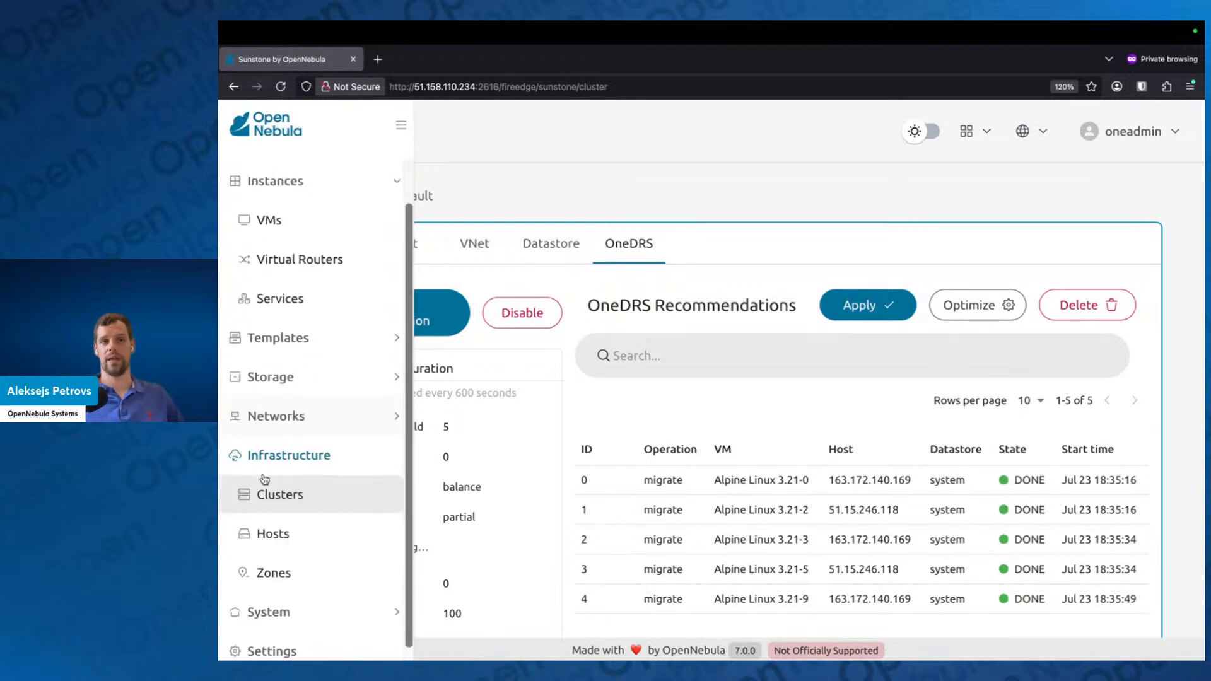
{"action": "left_click", "coordinate": [300, 529]}
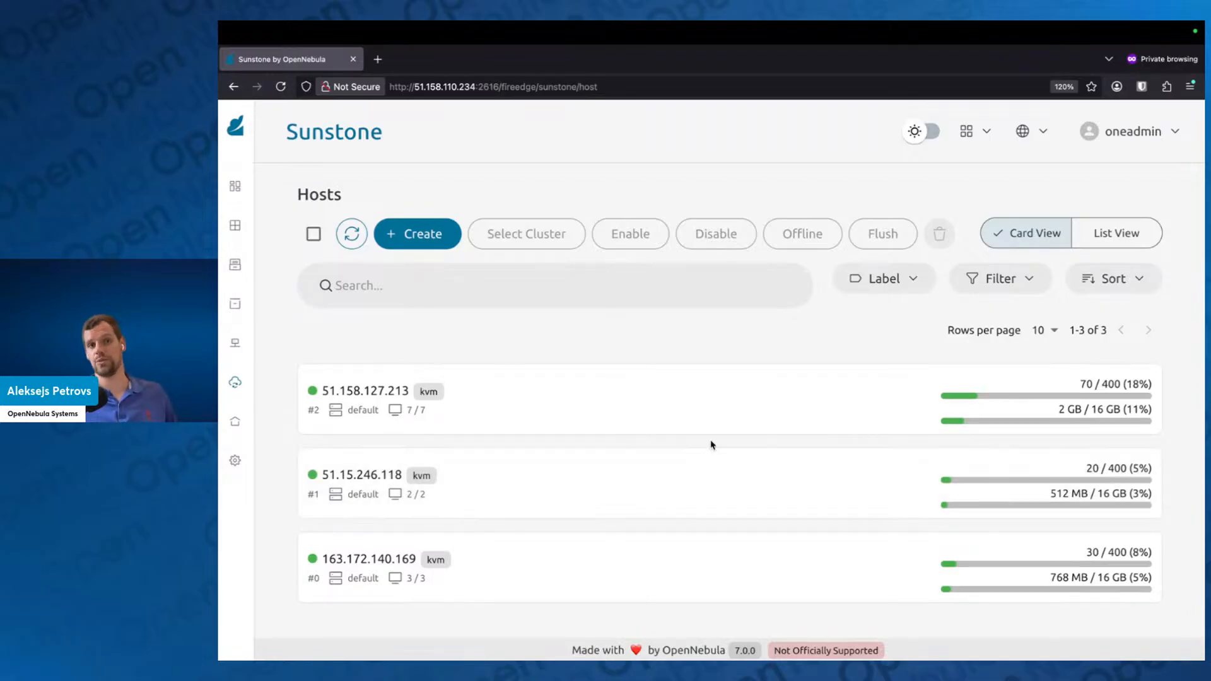
Step: Reopen the default cluster's OneDRS recommendations in full view and apply the optimization plan for Alpine Linux 3.21-1, 3.21-4 and 3.21-6
{"action": "mouse_move", "coordinate": [279, 421]}
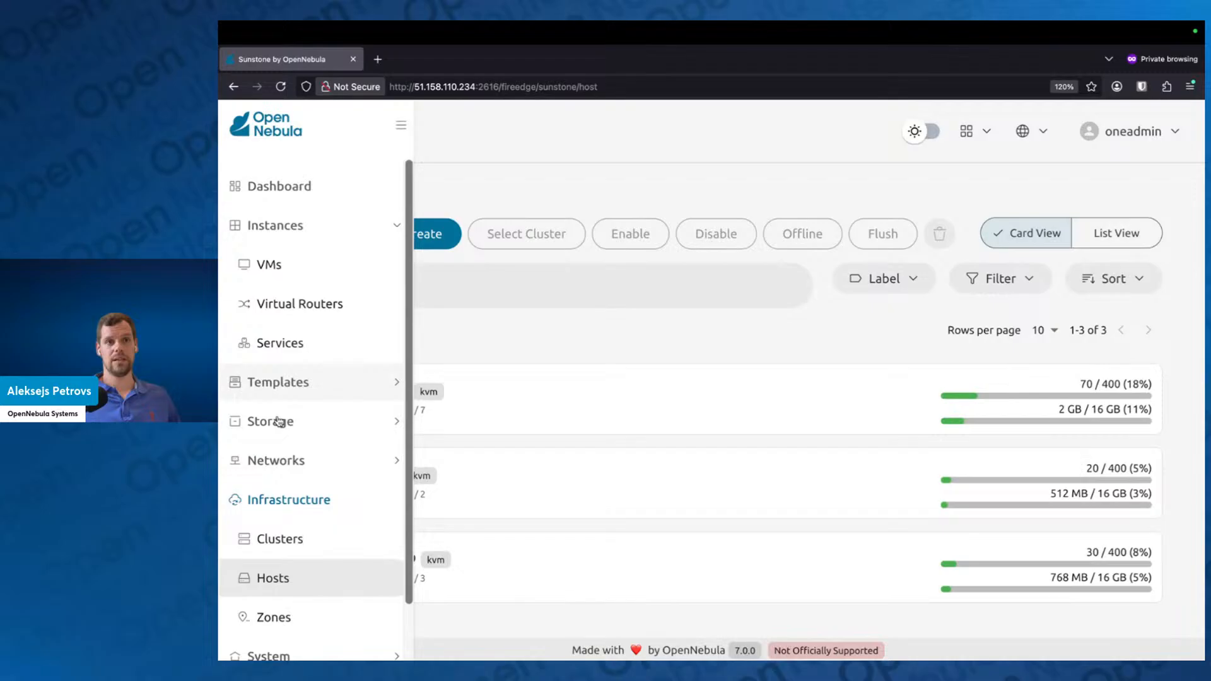
{"action": "left_click", "coordinate": [301, 538]}
{"action": "left_click", "coordinate": [501, 386]}
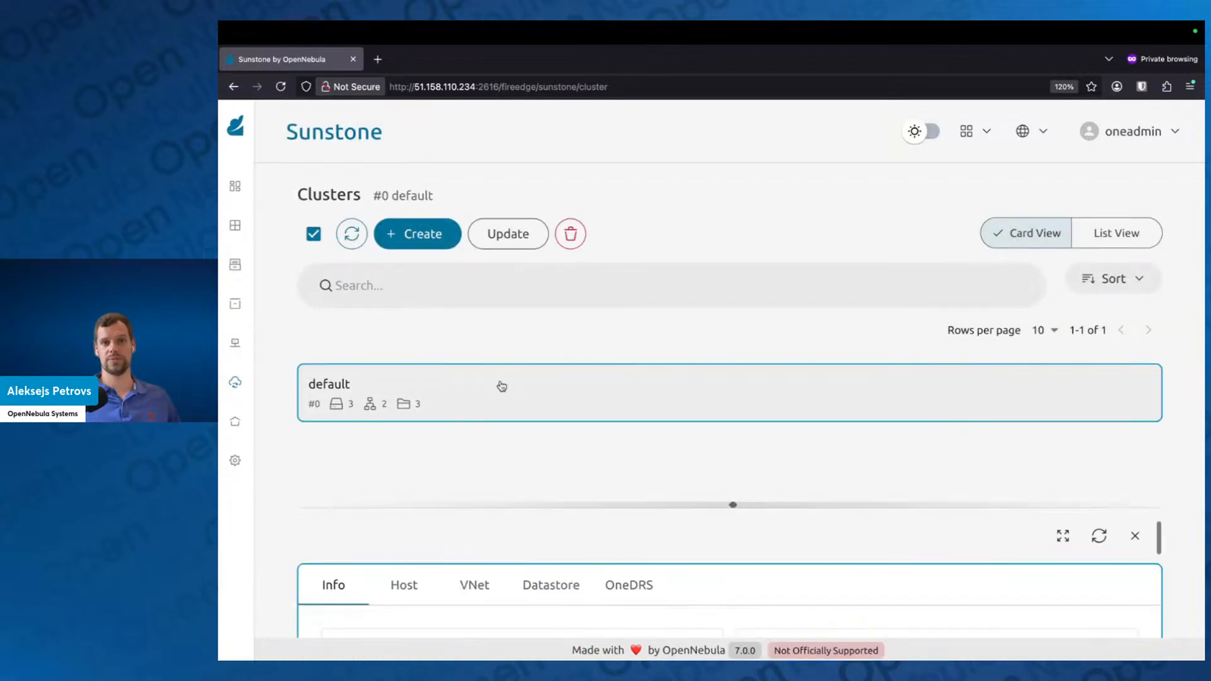
{"action": "left_click", "coordinate": [1064, 538]}
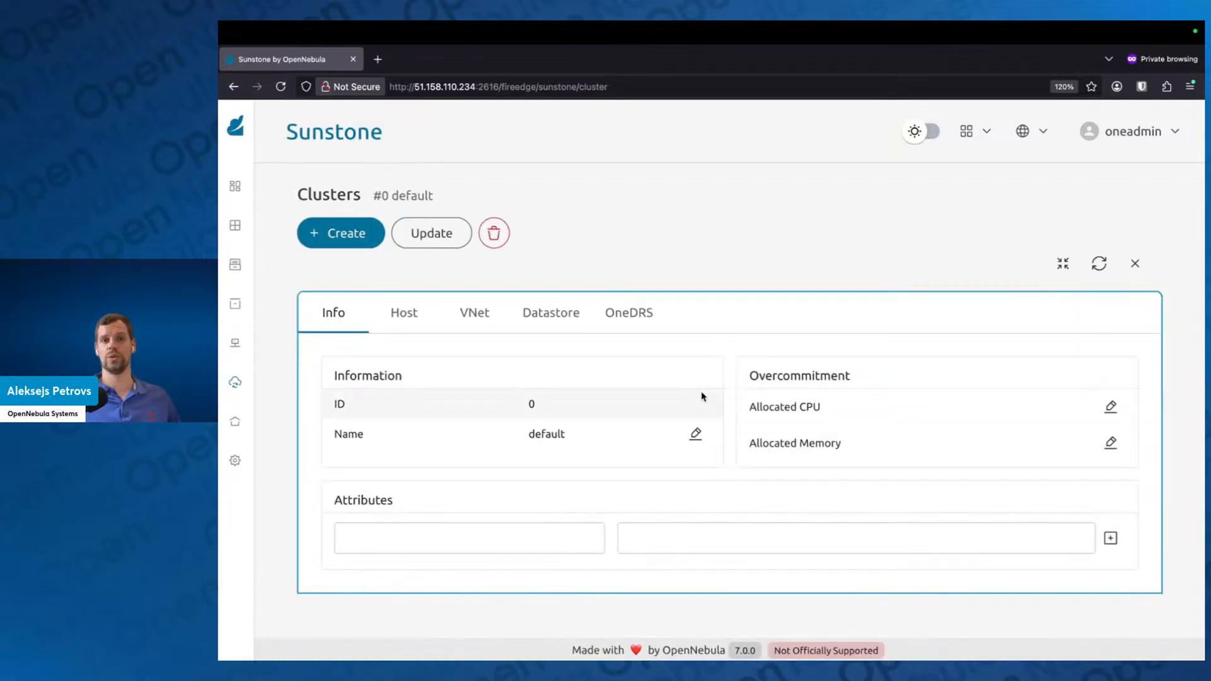
{"action": "left_click", "coordinate": [645, 322]}
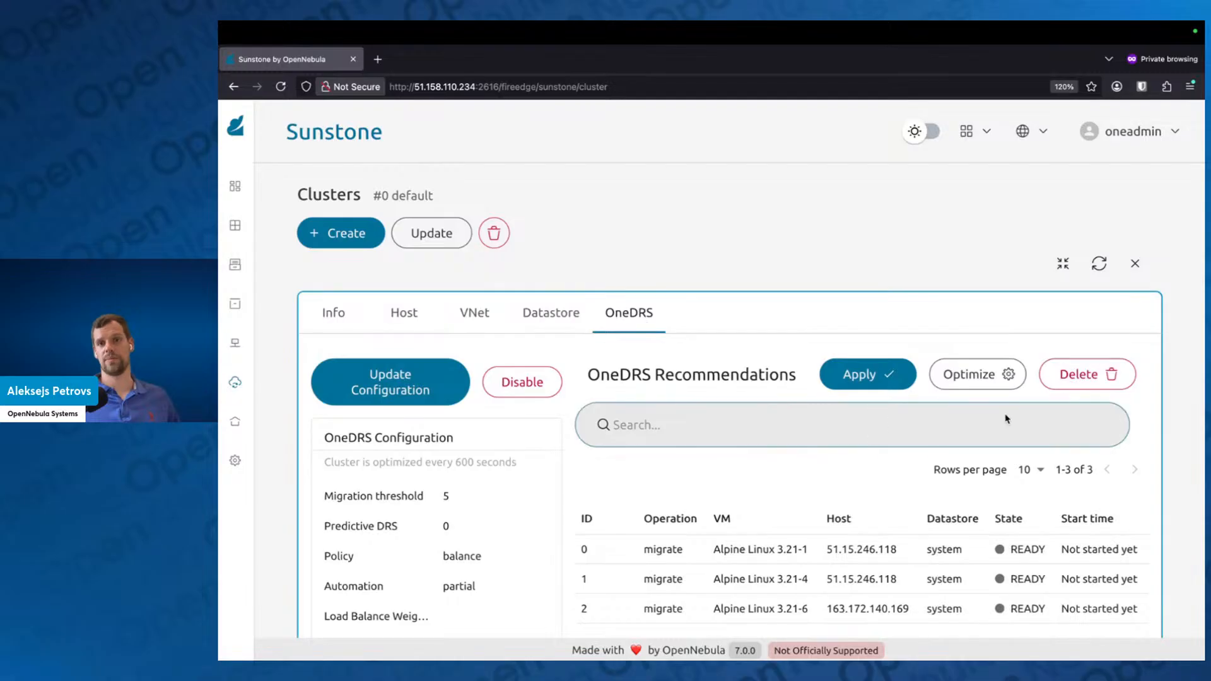
{"action": "scroll", "coordinate": [980, 377], "scroll_direction": "down", "scroll_amount": 1}
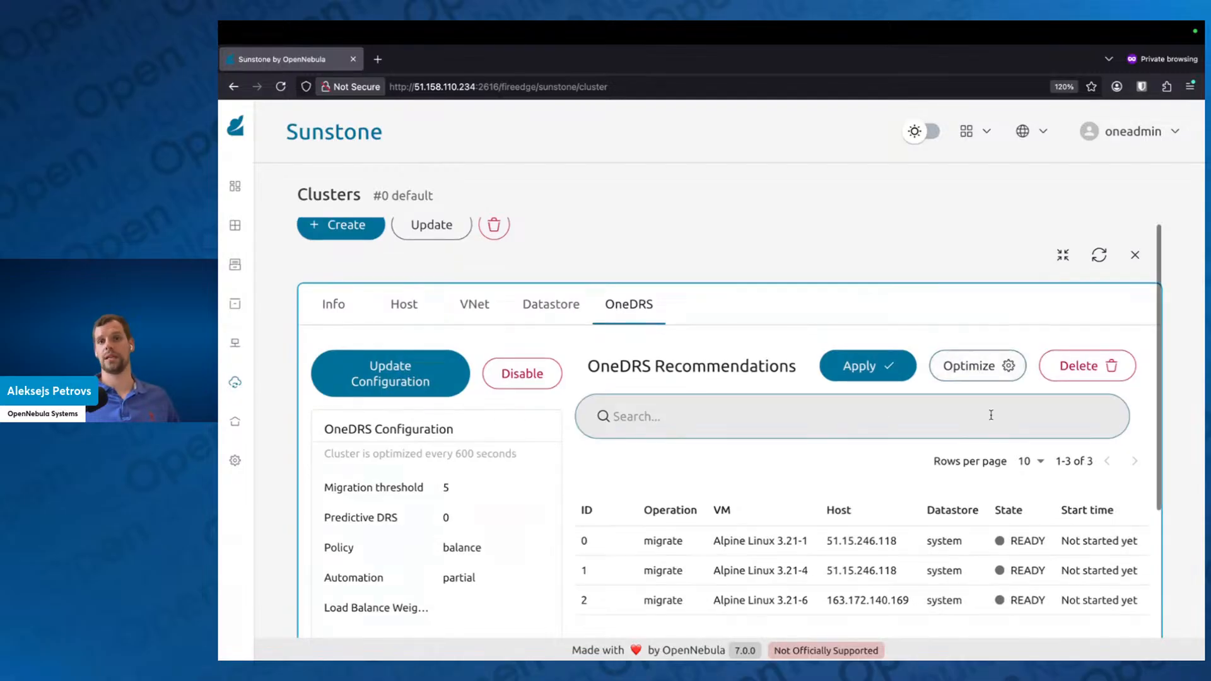
{"action": "scroll", "coordinate": [840, 404], "scroll_direction": "down", "scroll_amount": 1}
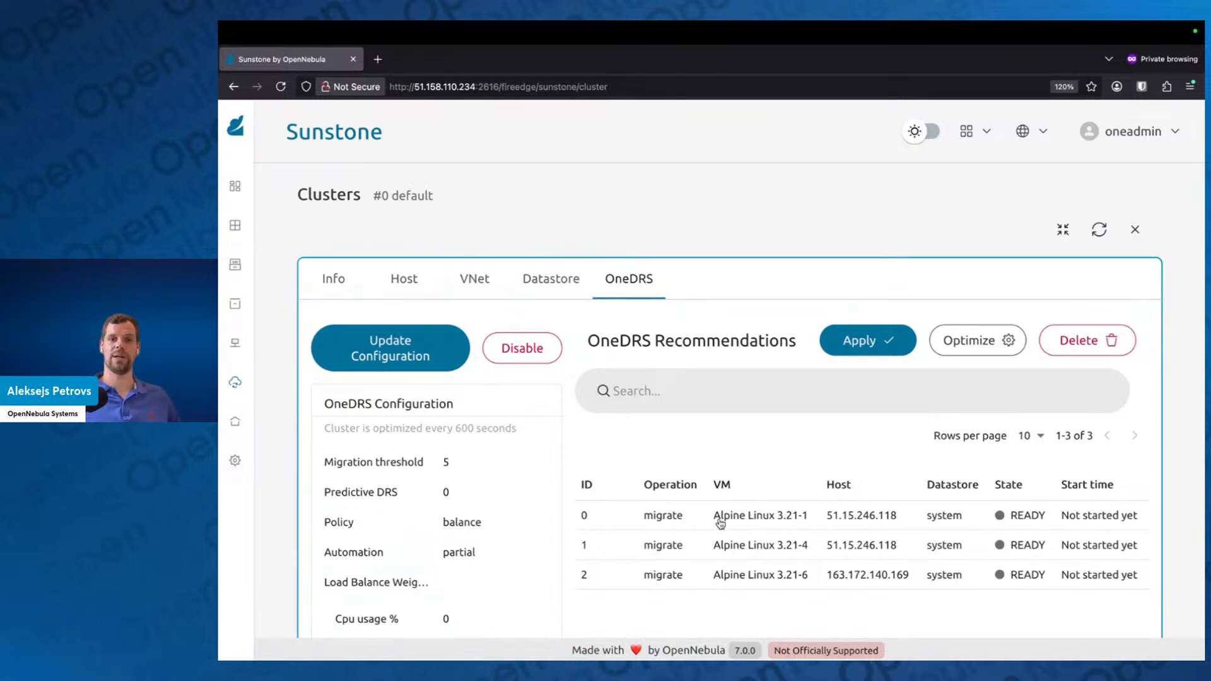
{"action": "left_click", "coordinate": [875, 344]}
{"action": "left_click", "coordinate": [823, 436]}
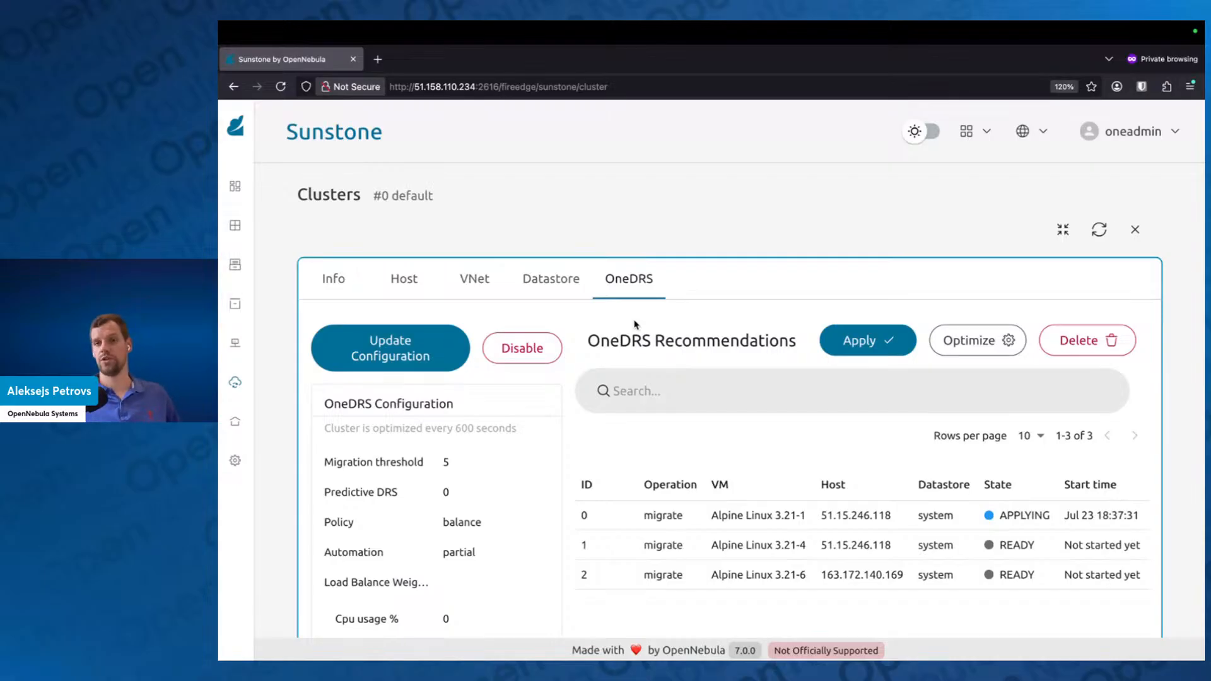
Step: Refresh the cluster details and check the VM distribution across the three hosts in the hosts list
{"action": "left_click", "coordinate": [1098, 229]}
{"action": "mouse_move", "coordinate": [264, 449]}
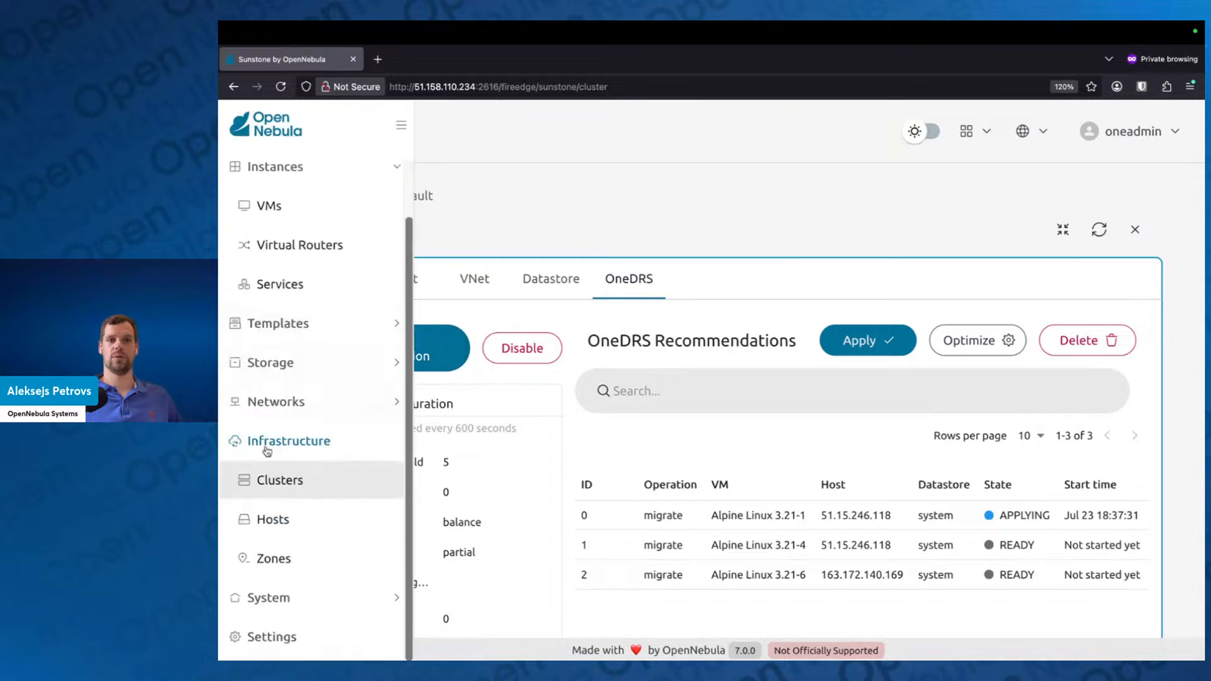
{"action": "left_click", "coordinate": [278, 519]}
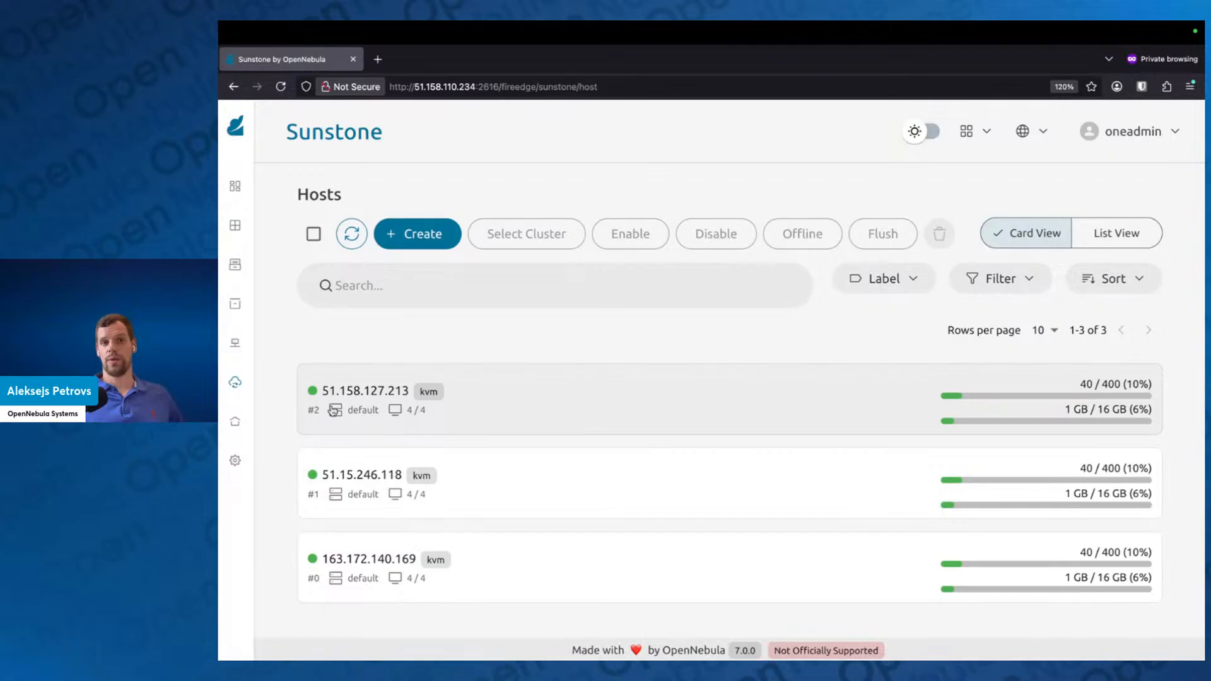
Step: Open the default cluster's OneDRS configuration and recommendations in full view
{"action": "mouse_move", "coordinate": [285, 435]}
{"action": "scroll", "coordinate": [352, 550], "scroll_direction": "down", "scroll_amount": 1}
{"action": "left_click", "coordinate": [346, 544]}
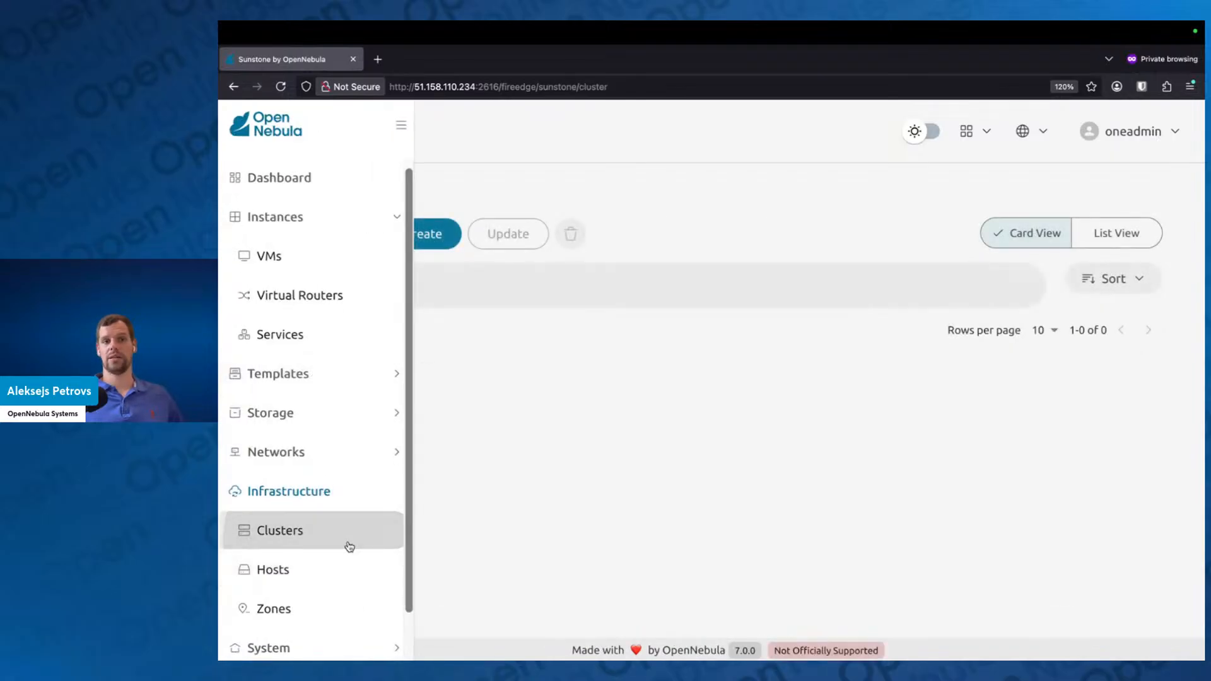
{"action": "left_click", "coordinate": [499, 395]}
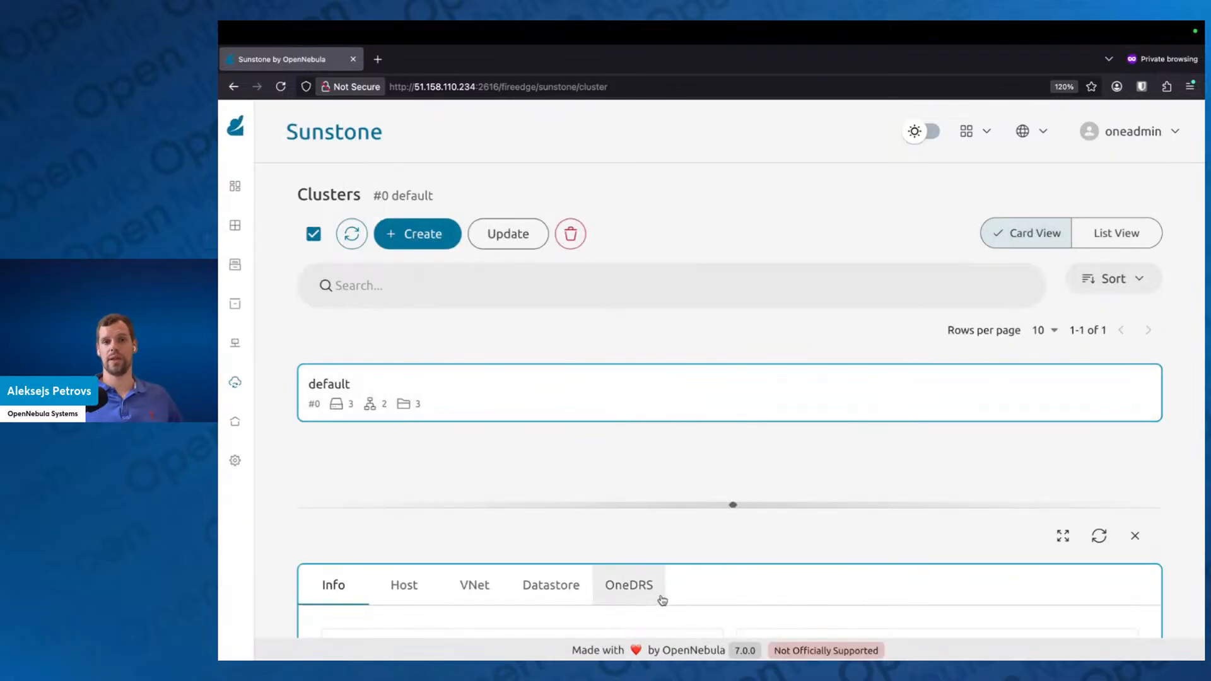
{"action": "left_click", "coordinate": [629, 584]}
{"action": "left_click", "coordinate": [1062, 539]}
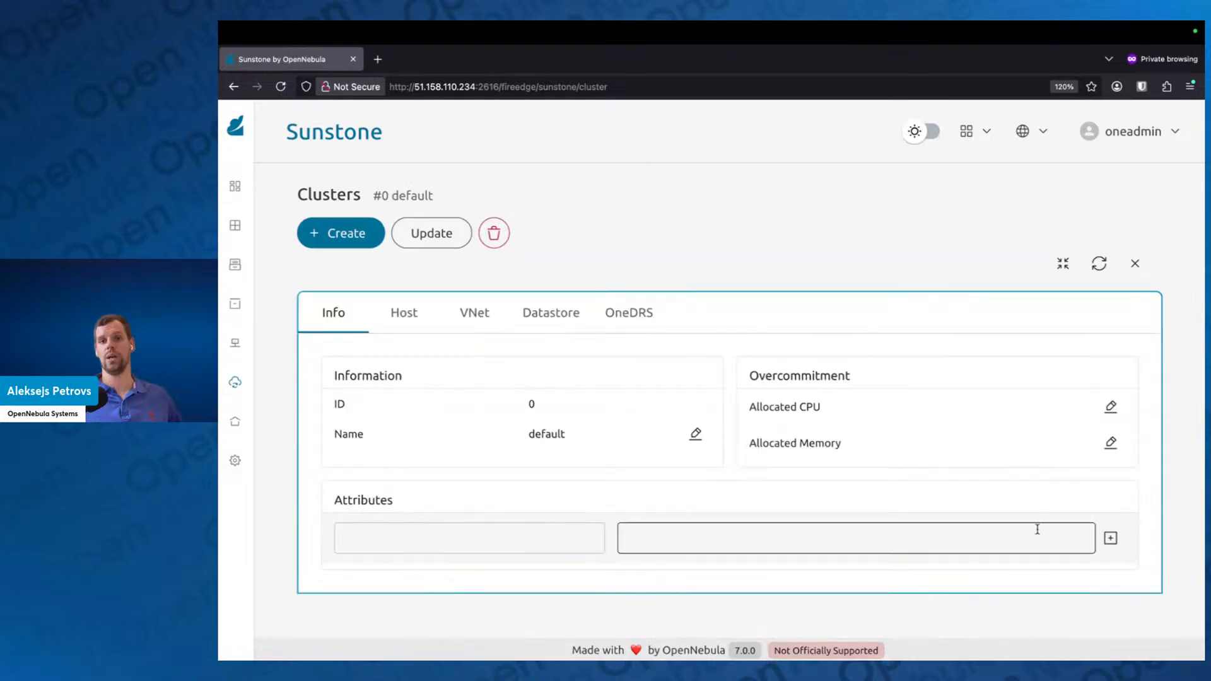
{"action": "left_click", "coordinate": [637, 316]}
{"action": "scroll", "coordinate": [555, 442], "scroll_direction": "down", "scroll_amount": 2}
{"action": "scroll", "coordinate": [532, 405], "scroll_direction": "up", "scroll_amount": 3}
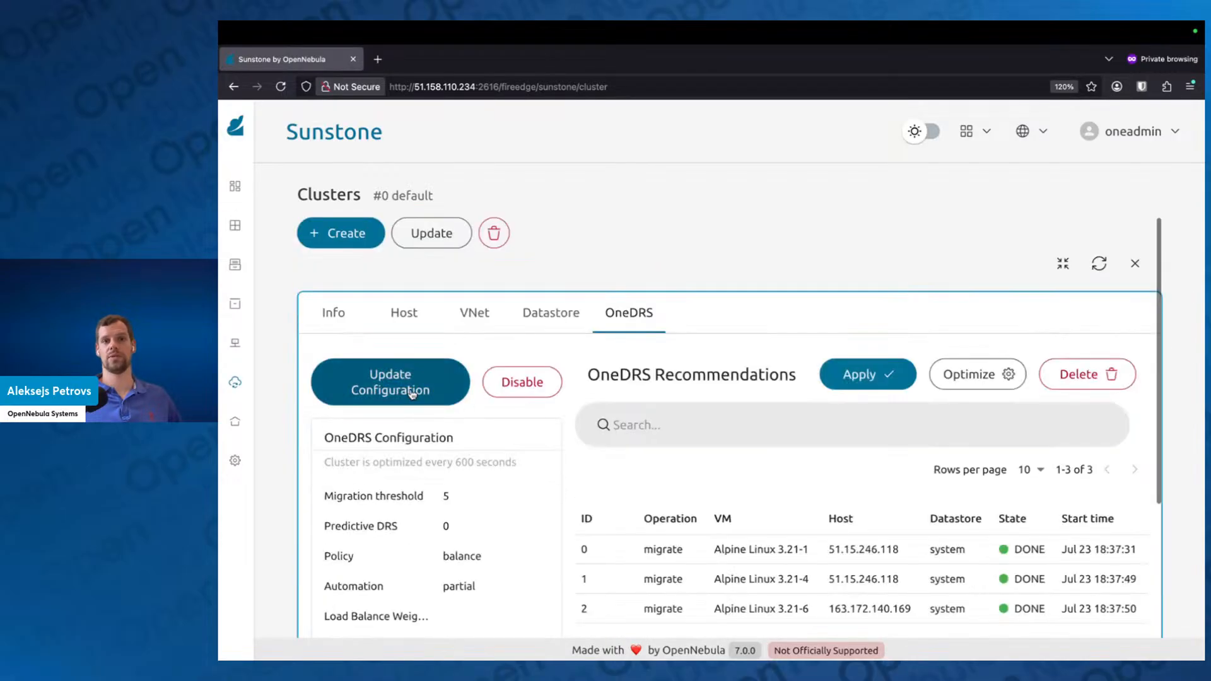
Step: Set the cluster's OneDRS policy to Pack and generate an optimization plan
{"action": "left_click", "coordinate": [411, 393]}
{"action": "left_click", "coordinate": [590, 330]}
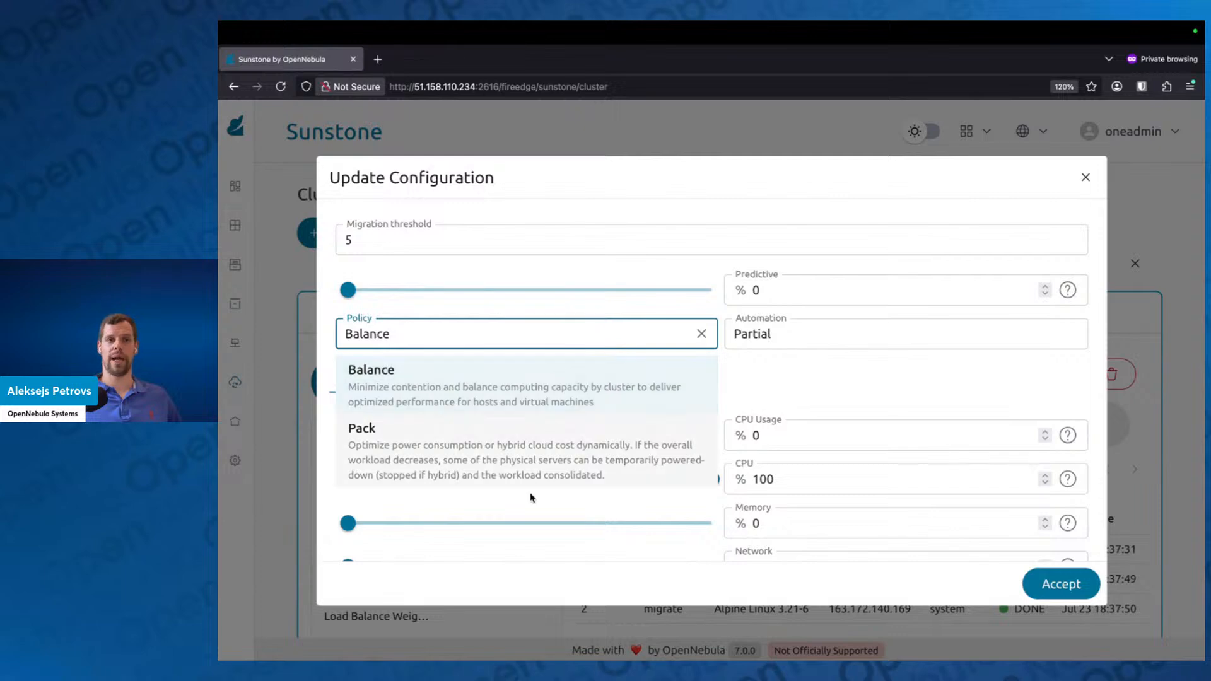
{"action": "left_click", "coordinate": [507, 467]}
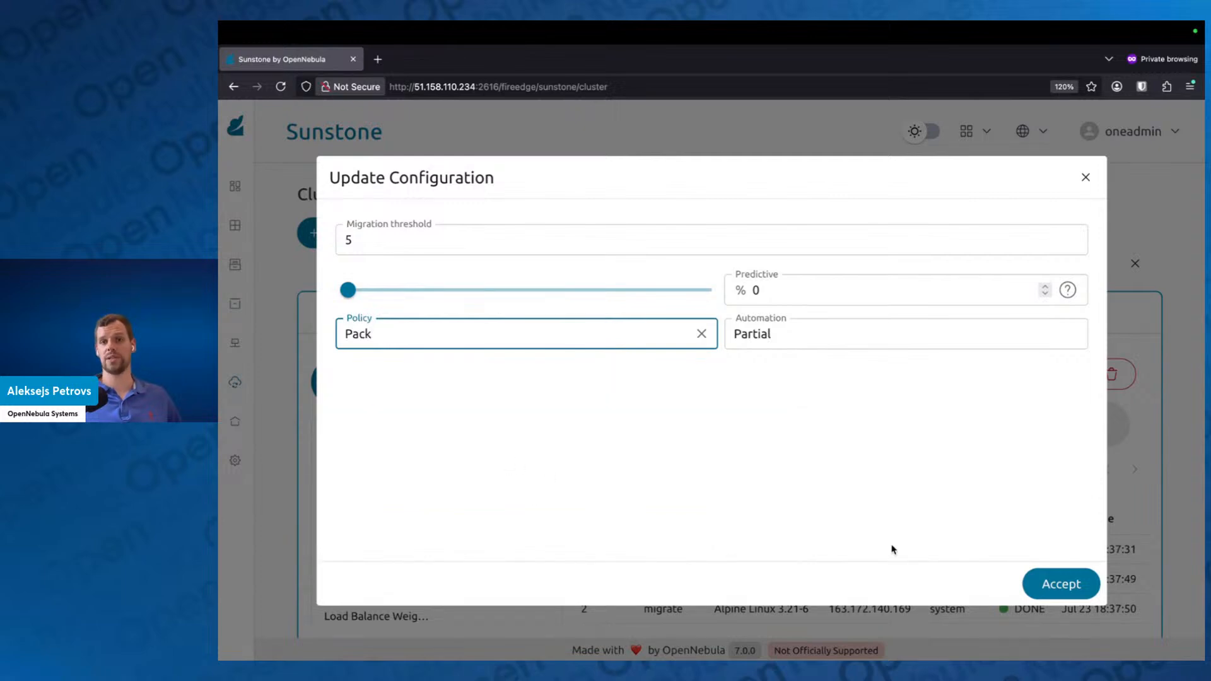
{"action": "left_click", "coordinate": [1075, 577]}
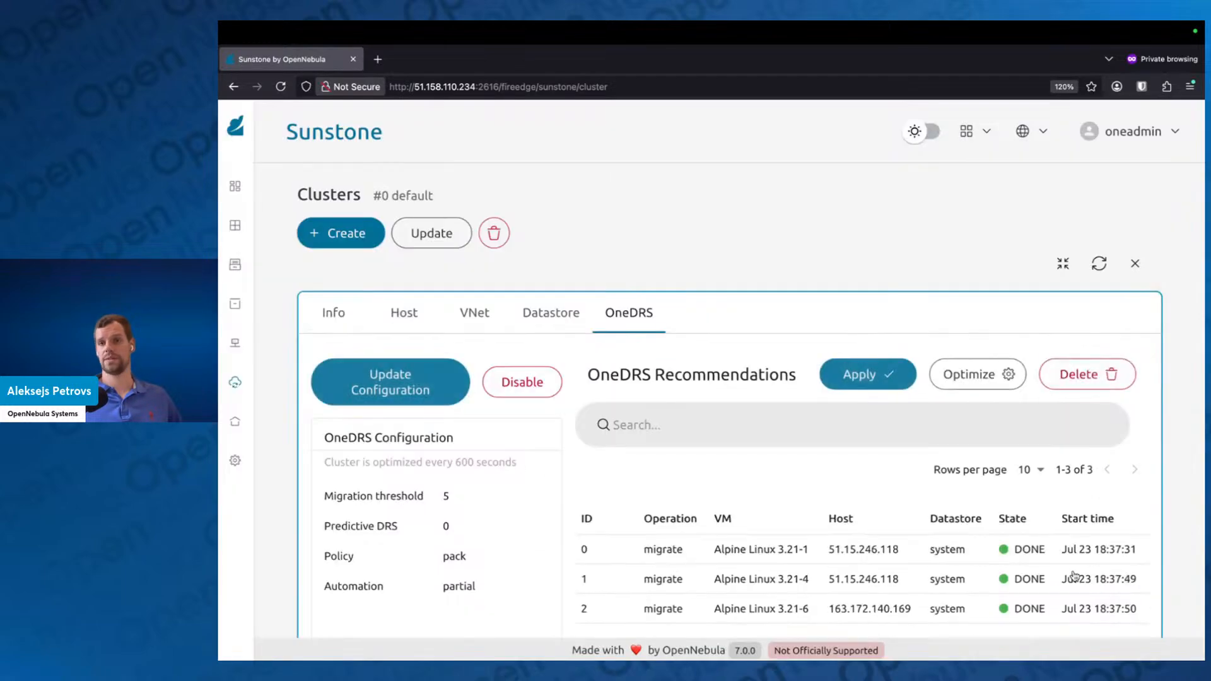
{"action": "left_click", "coordinate": [982, 385]}
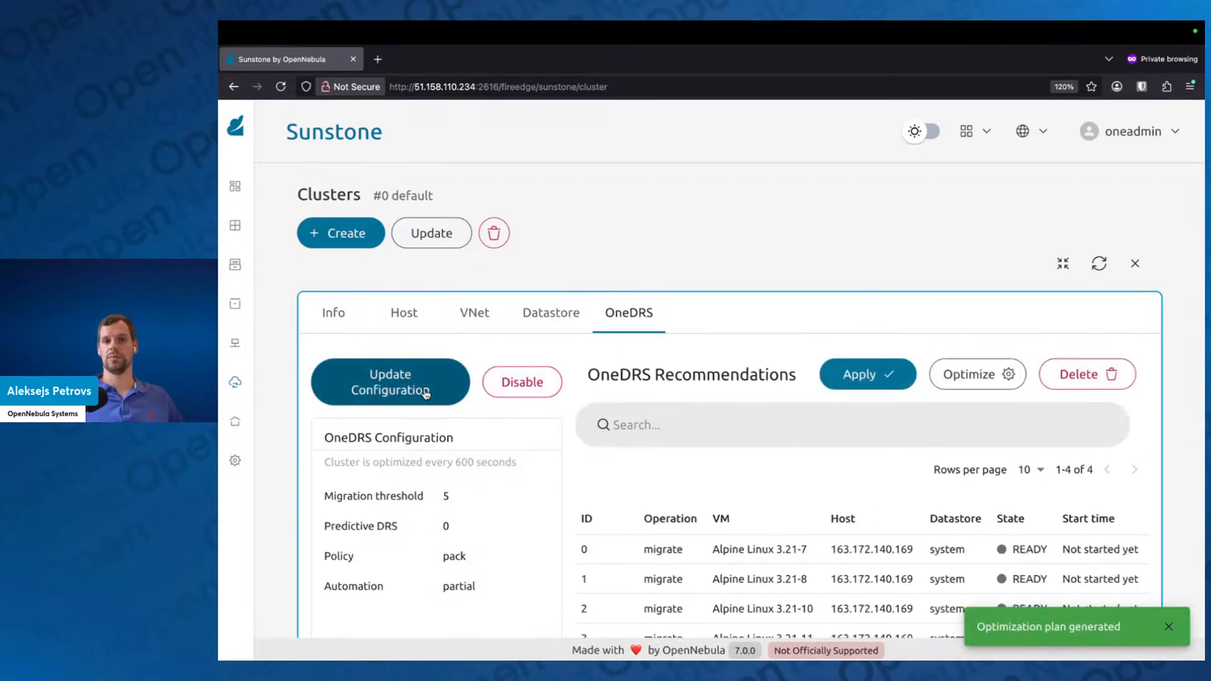
Step: Set the OneDRS migration threshold to Unlimited and generate the optimization plan again
{"action": "left_click", "coordinate": [425, 392]}
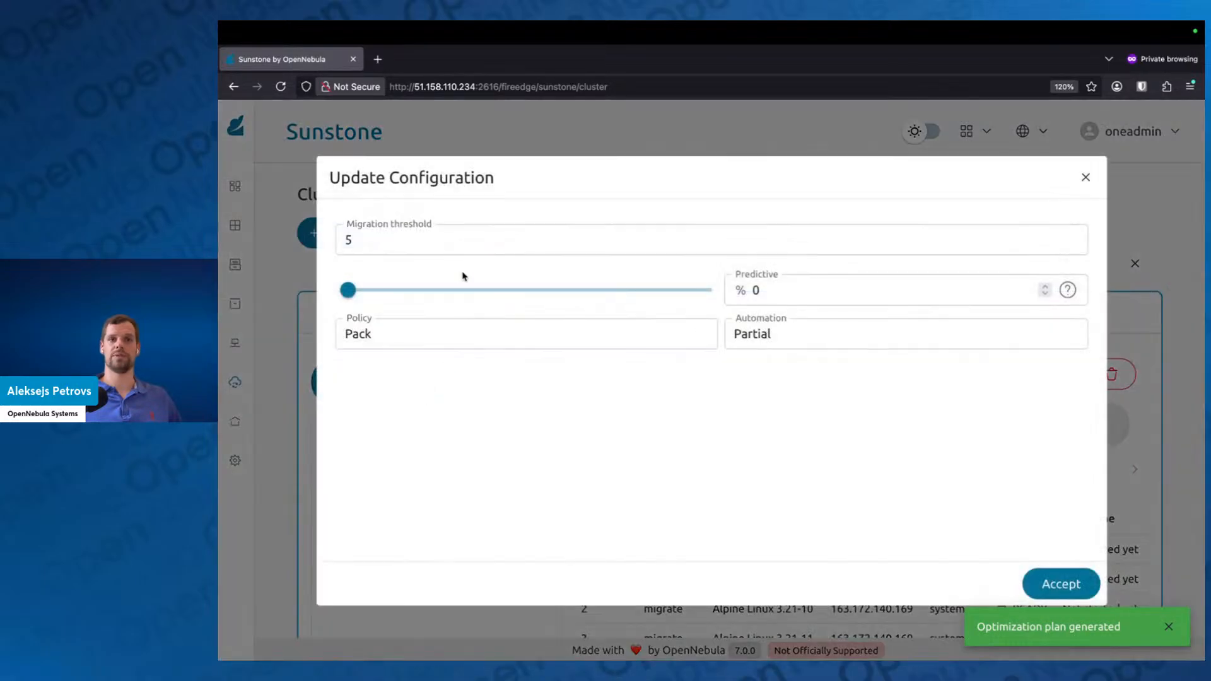
{"action": "left_click", "coordinate": [464, 233]}
{"action": "left_click", "coordinate": [464, 281]}
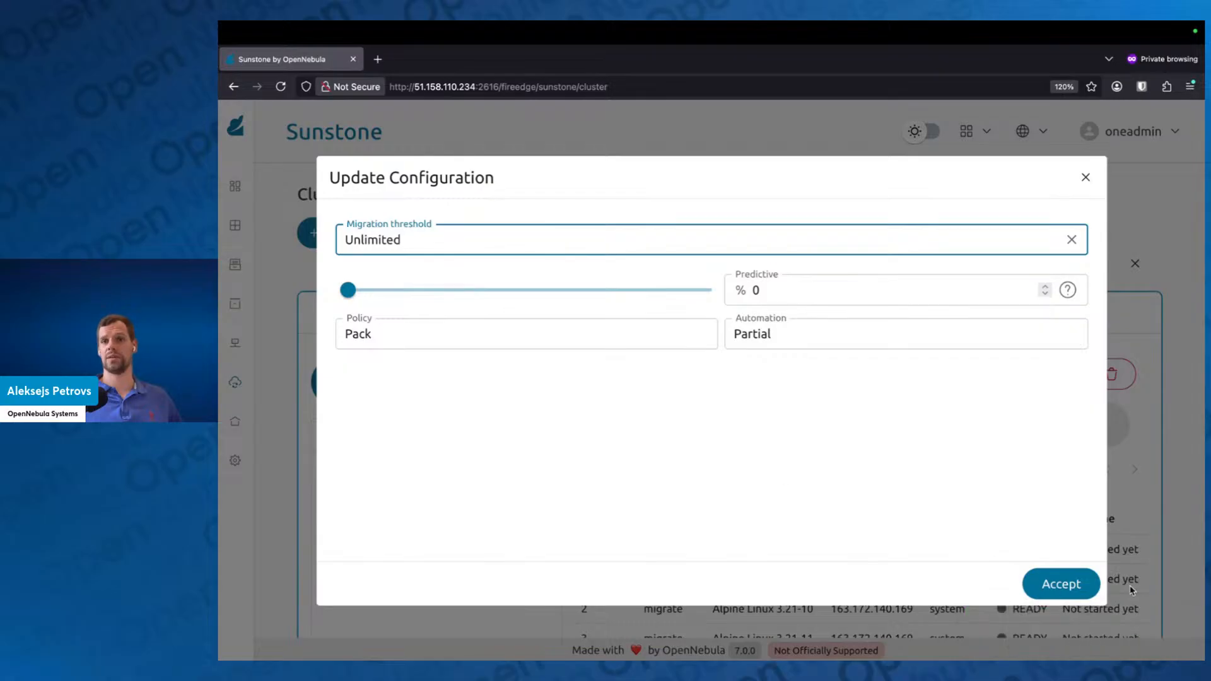
{"action": "left_click", "coordinate": [1073, 583]}
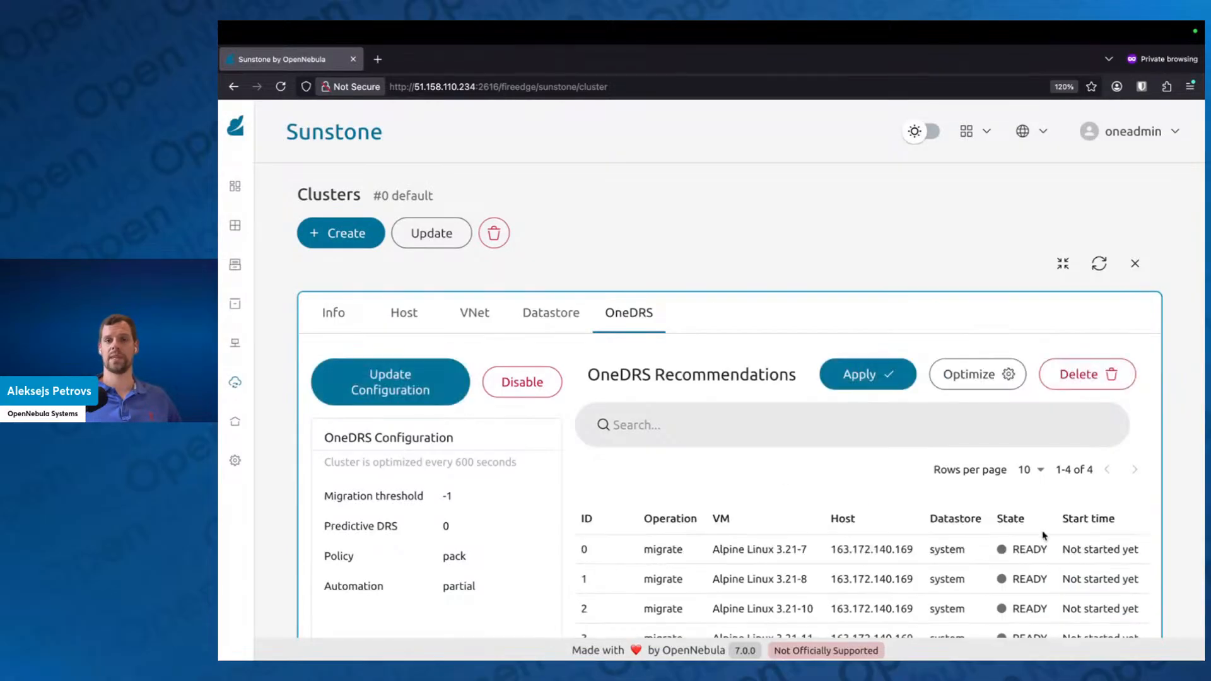
{"action": "left_click", "coordinate": [966, 375]}
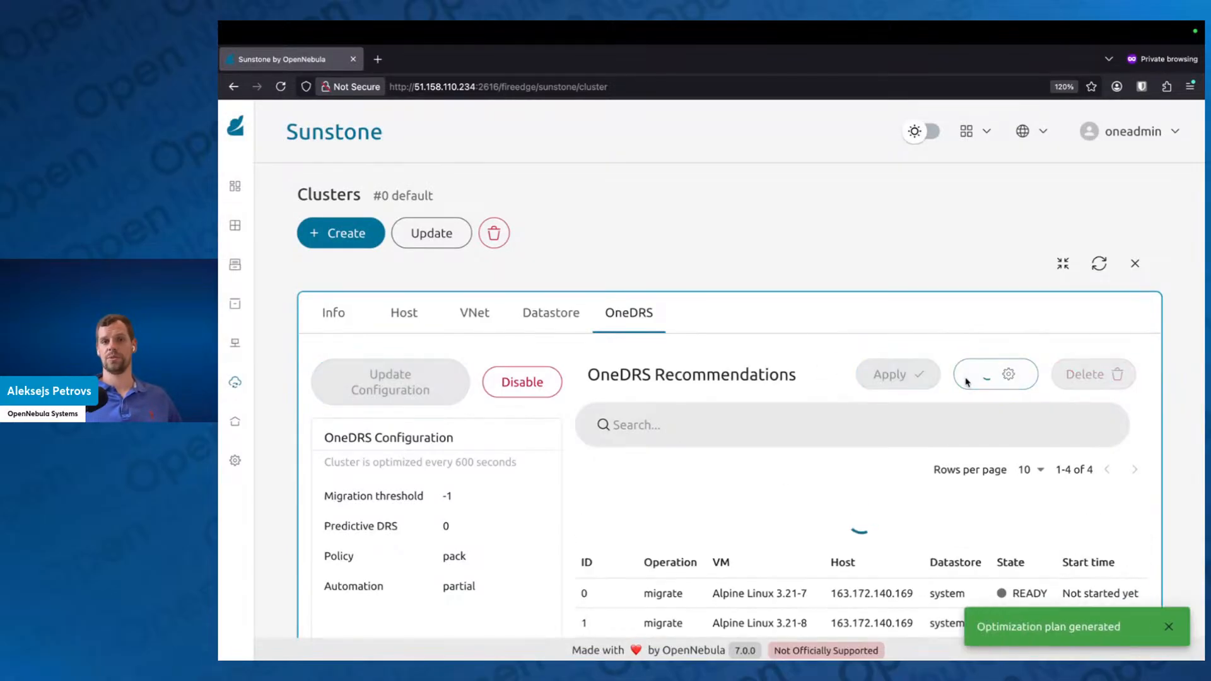
Step: Review the recommended migrations to host 163.172.140.169 and apply the Pack optimization plan
{"action": "scroll", "coordinate": [814, 592], "scroll_direction": "down", "scroll_amount": 3}
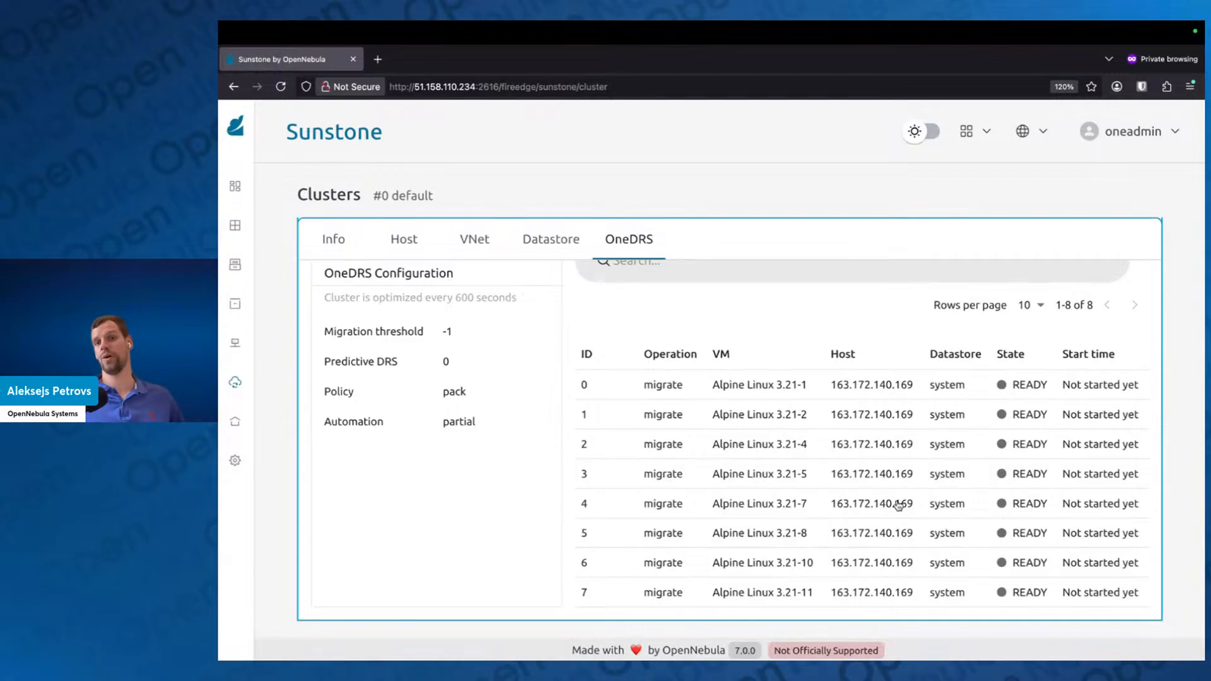
{"action": "scroll", "coordinate": [895, 504], "scroll_direction": "up", "scroll_amount": 3}
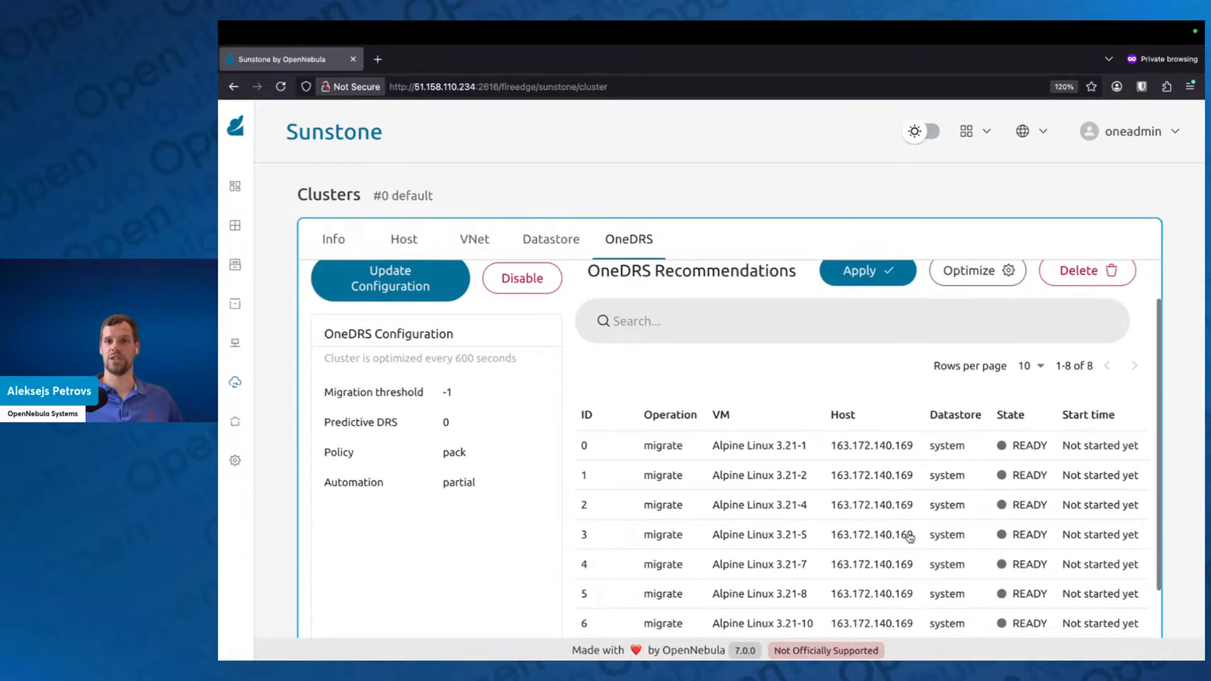
{"action": "scroll", "coordinate": [909, 536], "scroll_direction": "up", "scroll_amount": 5}
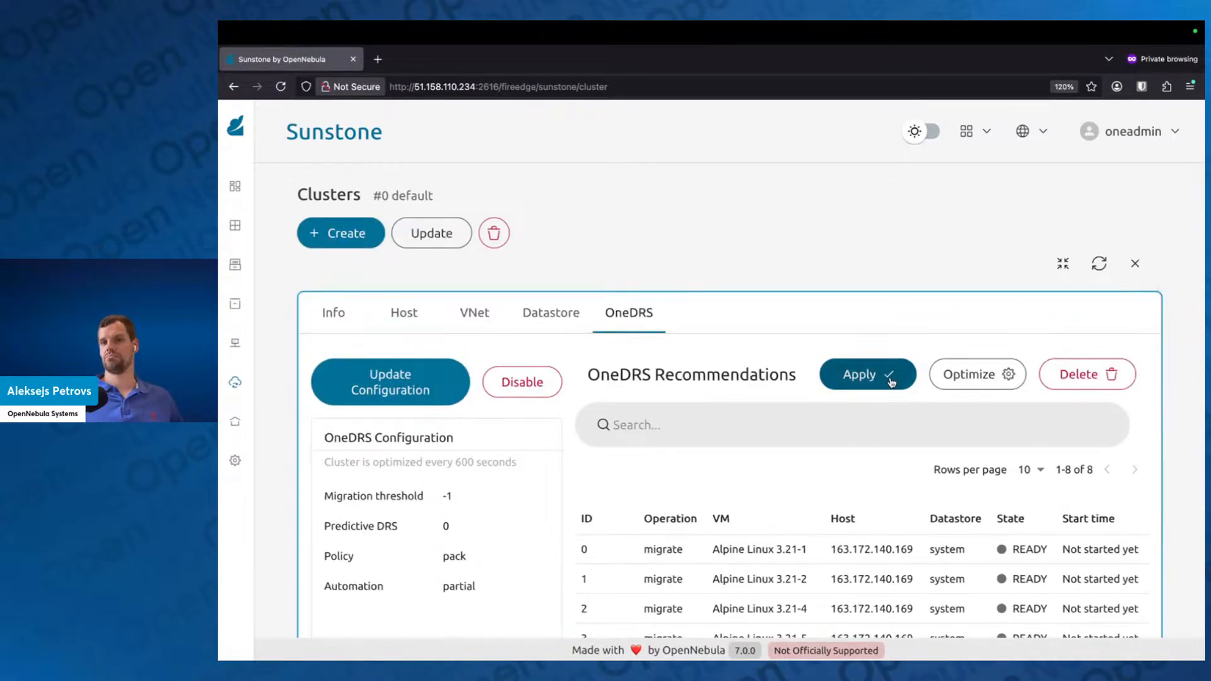
{"action": "left_click", "coordinate": [890, 378]}
{"action": "left_click", "coordinate": [818, 441]}
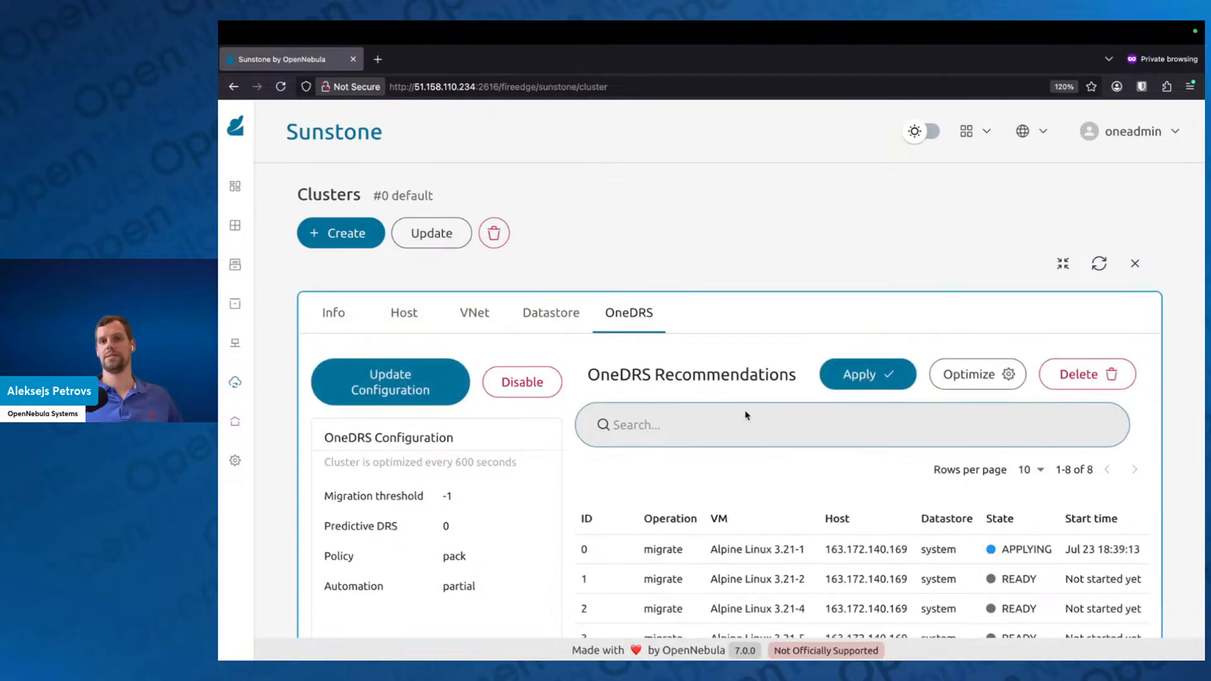
Step: Open the hosts list and refresh it repeatedly to follow the VM distribution across the three hosts during the migrations
{"action": "mouse_move", "coordinate": [241, 263]}
{"action": "left_click", "coordinate": [296, 568]}
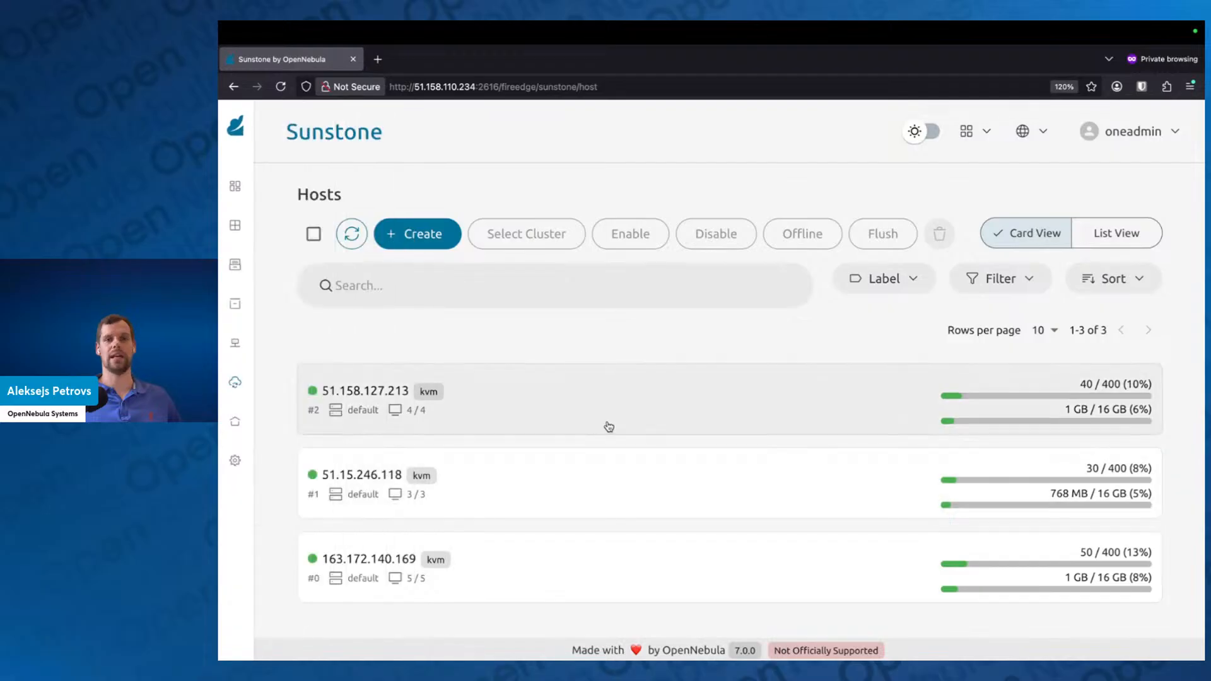
{"action": "left_click", "coordinate": [361, 245]}
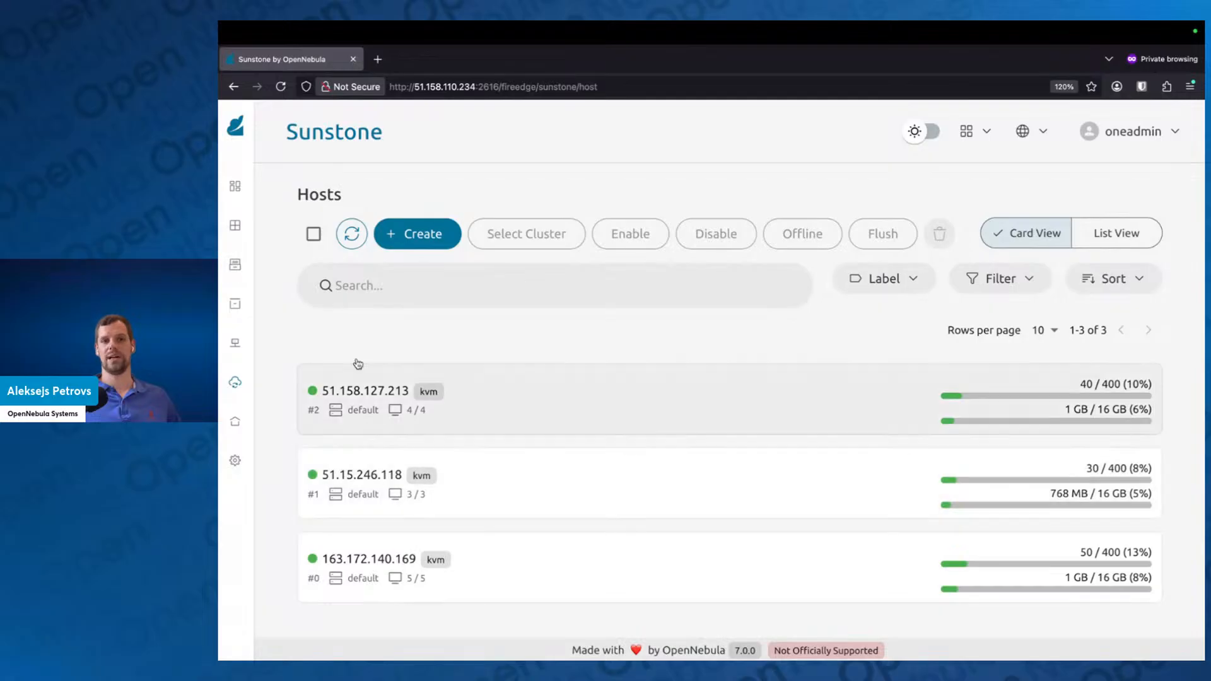
{"action": "left_click", "coordinate": [353, 230]}
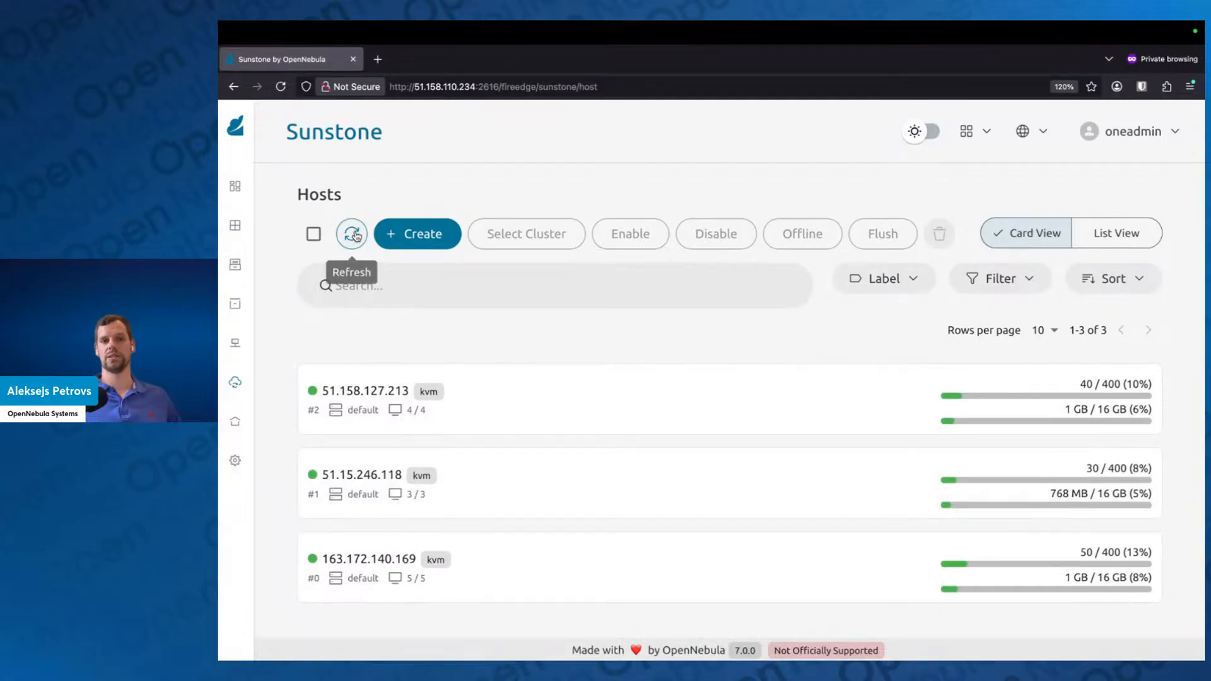
{"action": "left_click", "coordinate": [357, 239]}
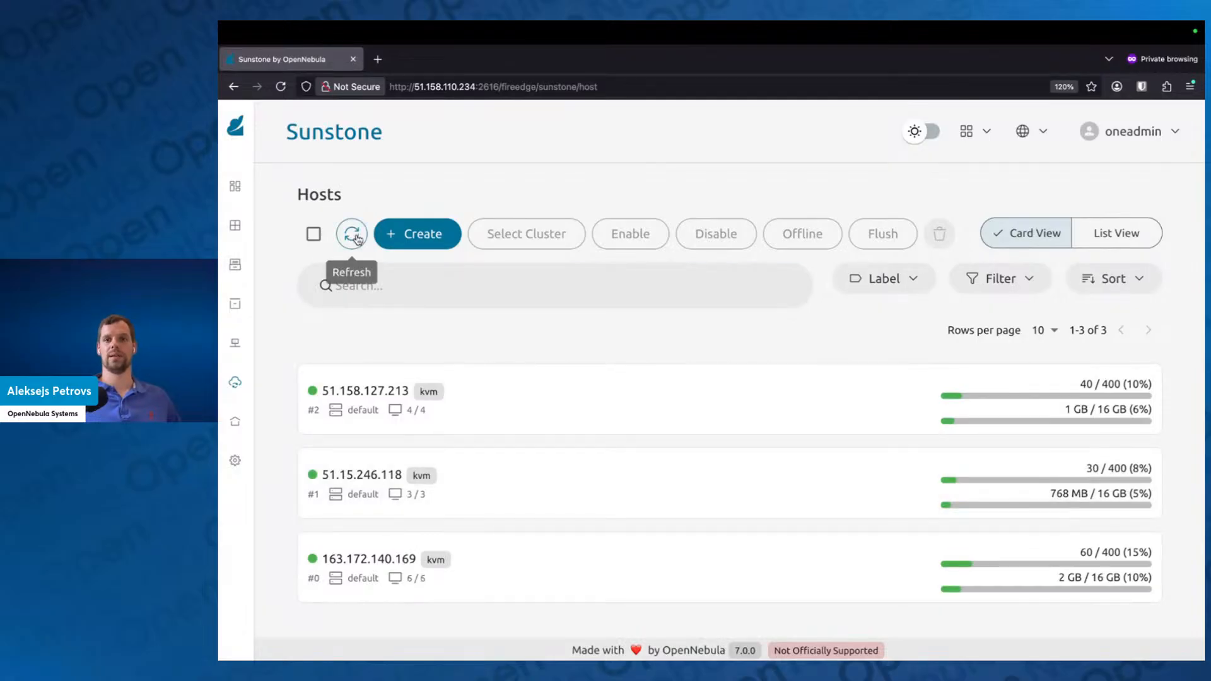
{"action": "left_click", "coordinate": [357, 239]}
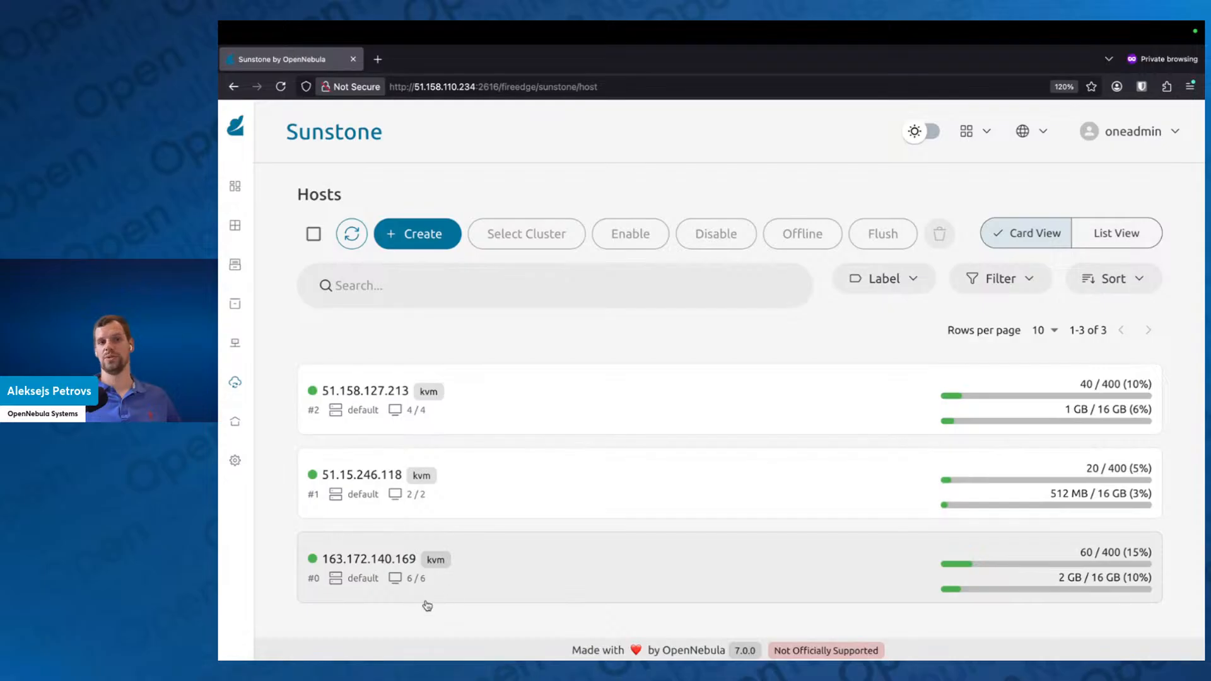
{"action": "left_click", "coordinate": [346, 239]}
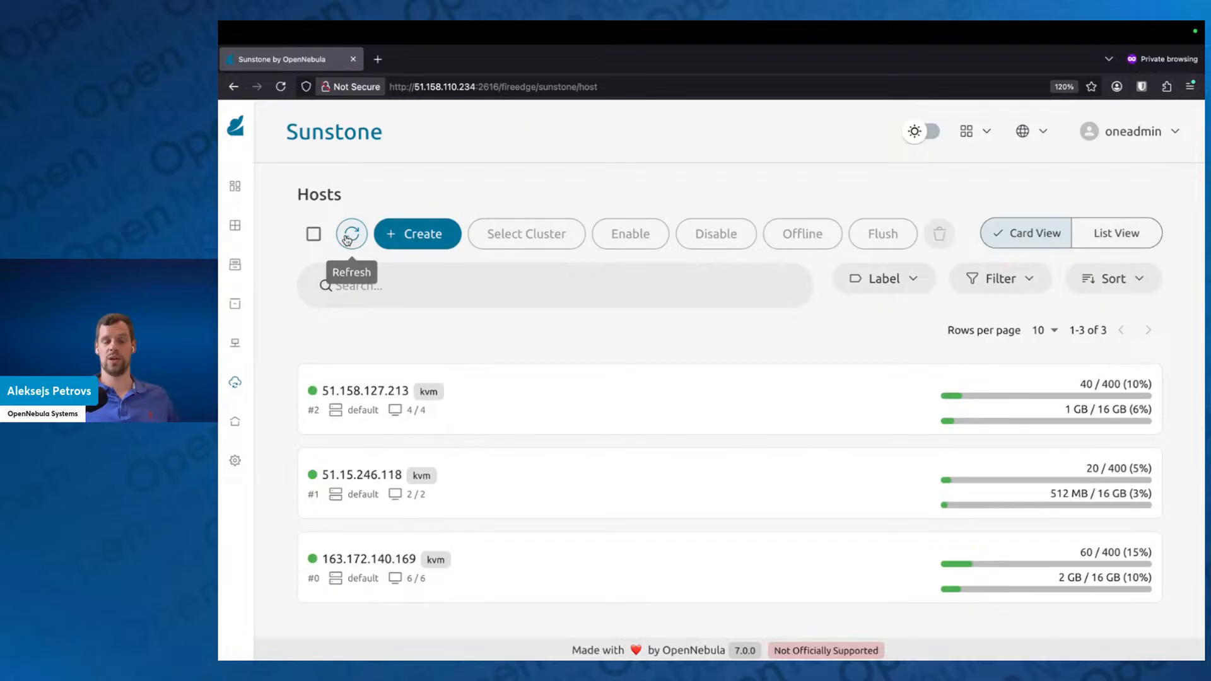
{"action": "left_click", "coordinate": [346, 240]}
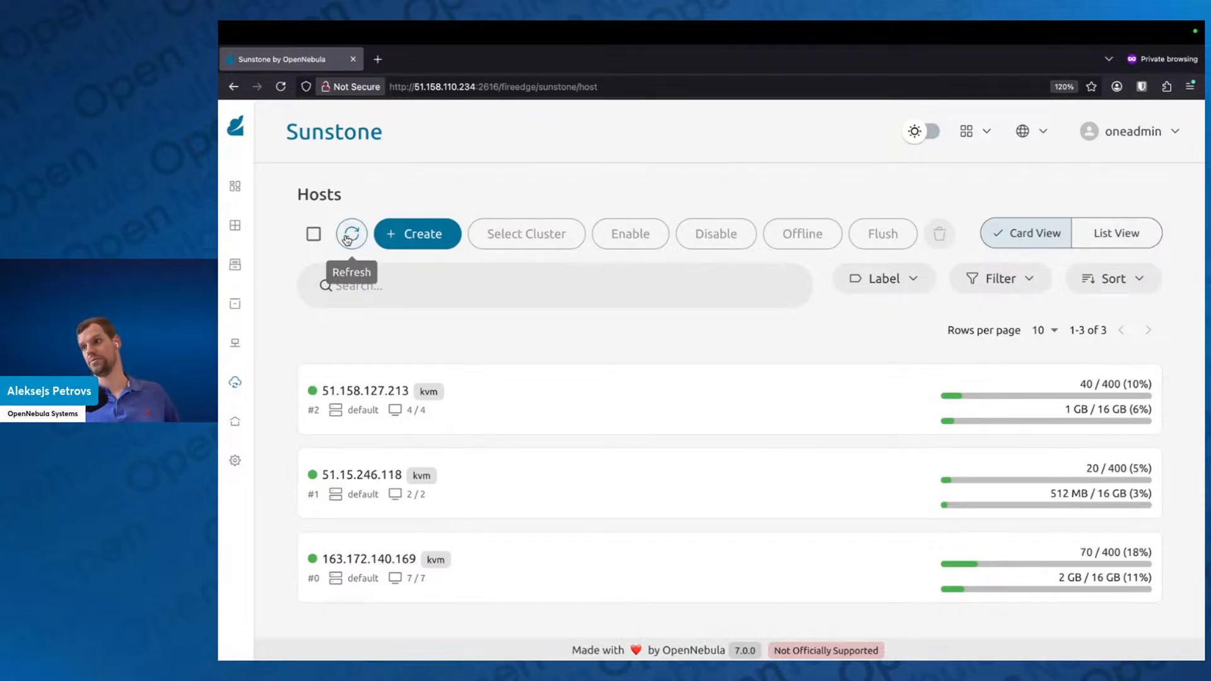
{"action": "left_click", "coordinate": [346, 239]}
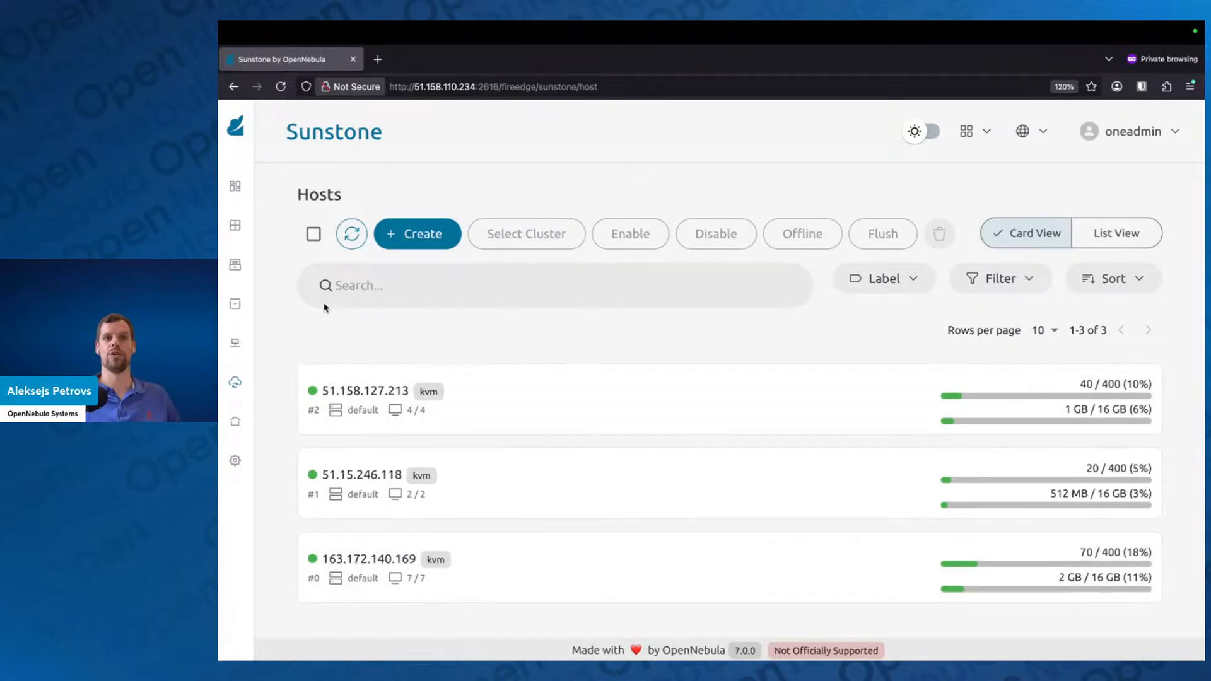
{"action": "left_click", "coordinate": [343, 245]}
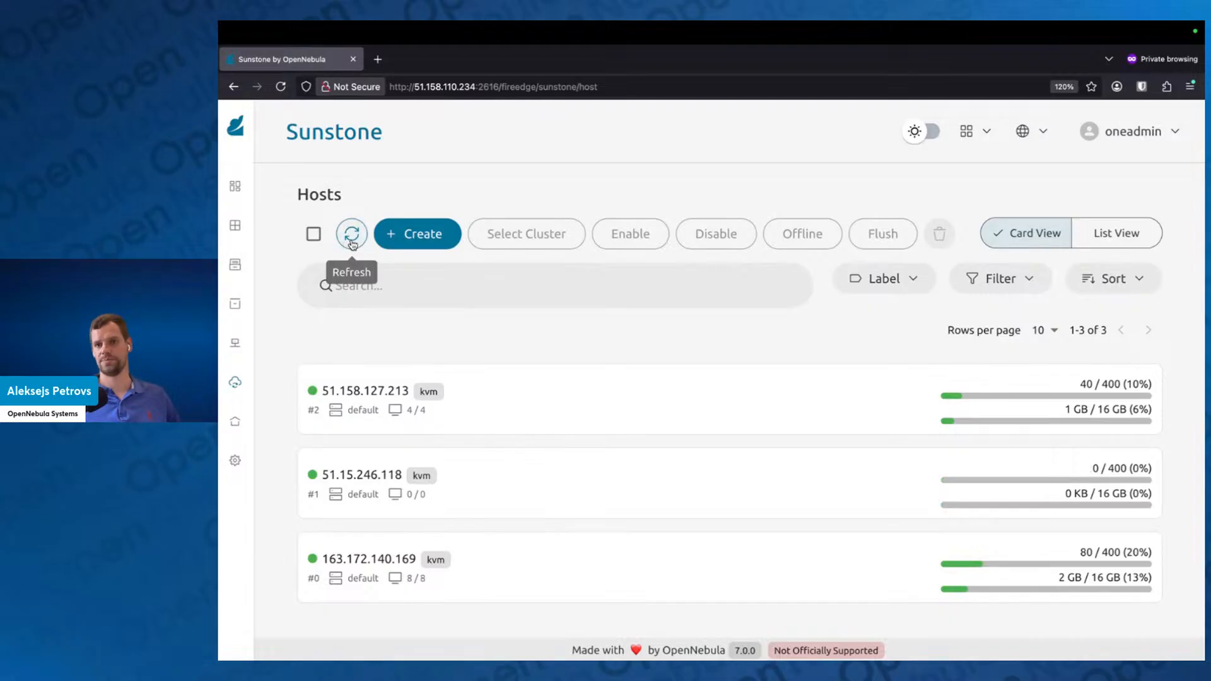
{"action": "left_click", "coordinate": [352, 244]}
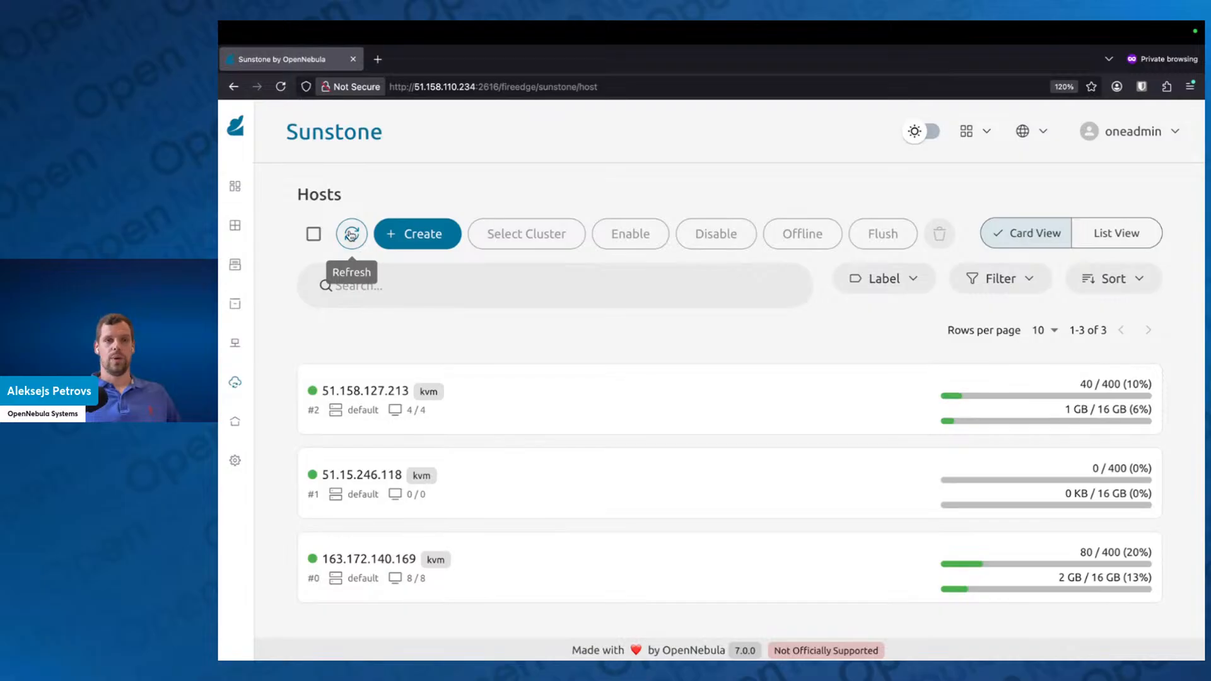
{"action": "left_click", "coordinate": [351, 234]}
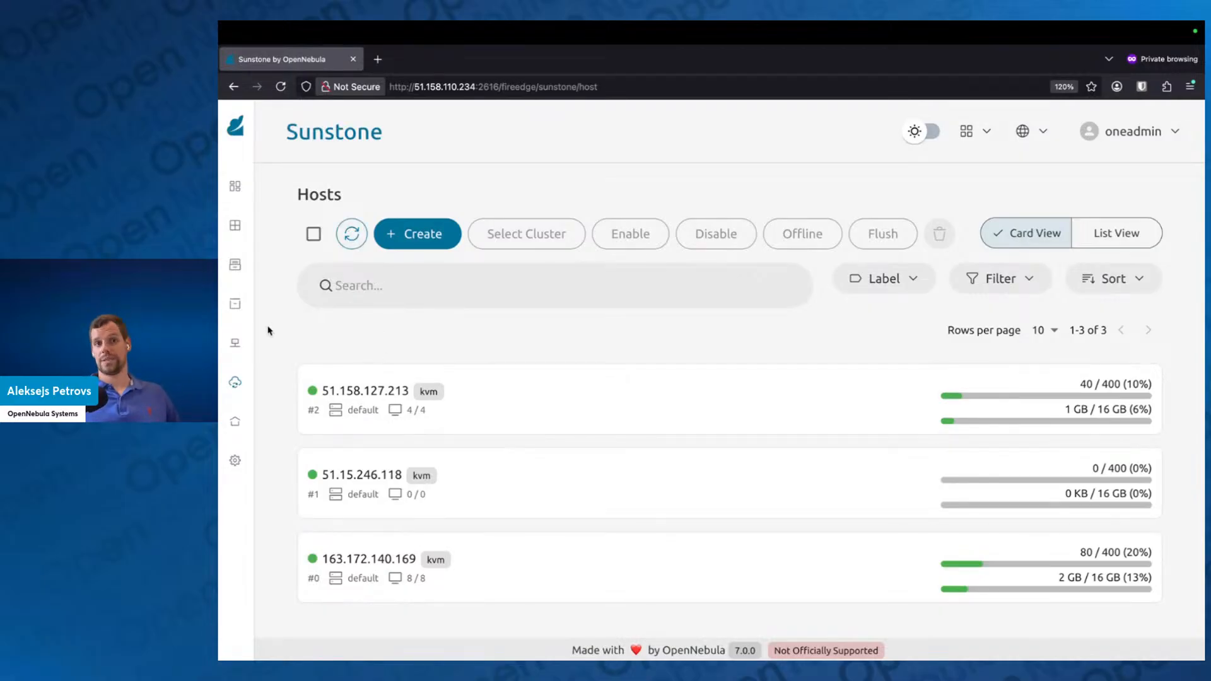
Step: Open host 51.158.127.213 in full view and examine its CPU and memory usage and forecast graphs
{"action": "mouse_move", "coordinate": [242, 377]}
{"action": "scroll", "coordinate": [297, 551], "scroll_direction": "down", "scroll_amount": 1}
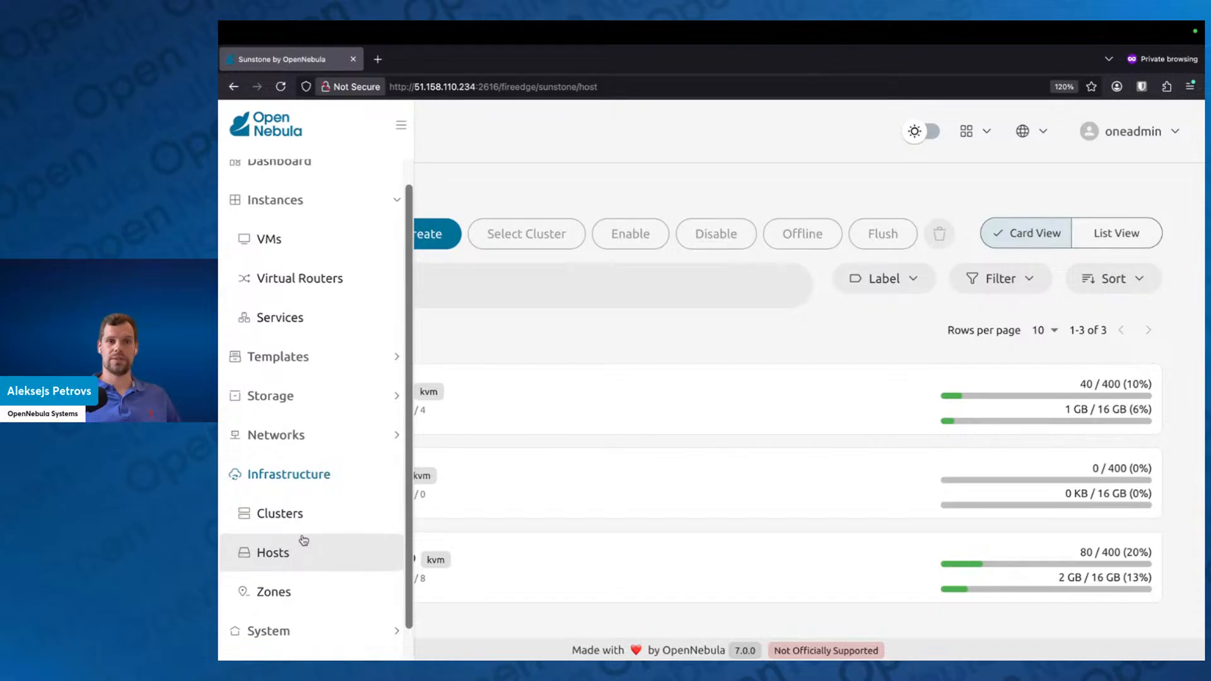
{"action": "left_click", "coordinate": [539, 401]}
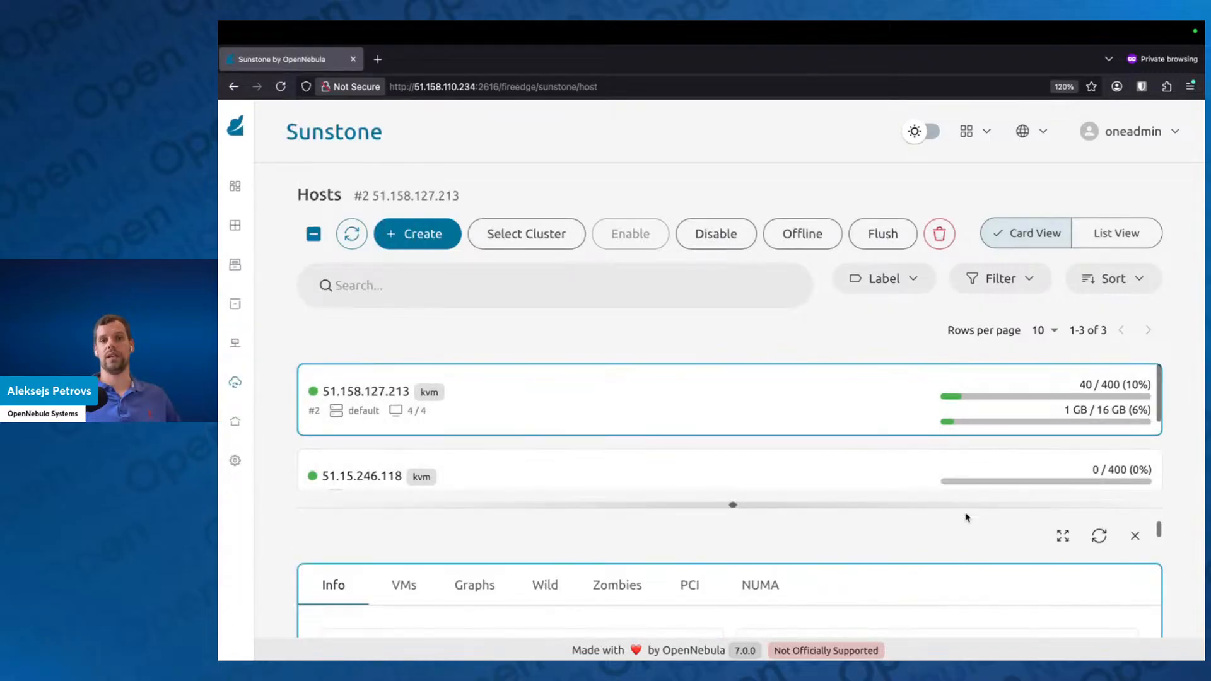
{"action": "left_click", "coordinate": [1063, 535]}
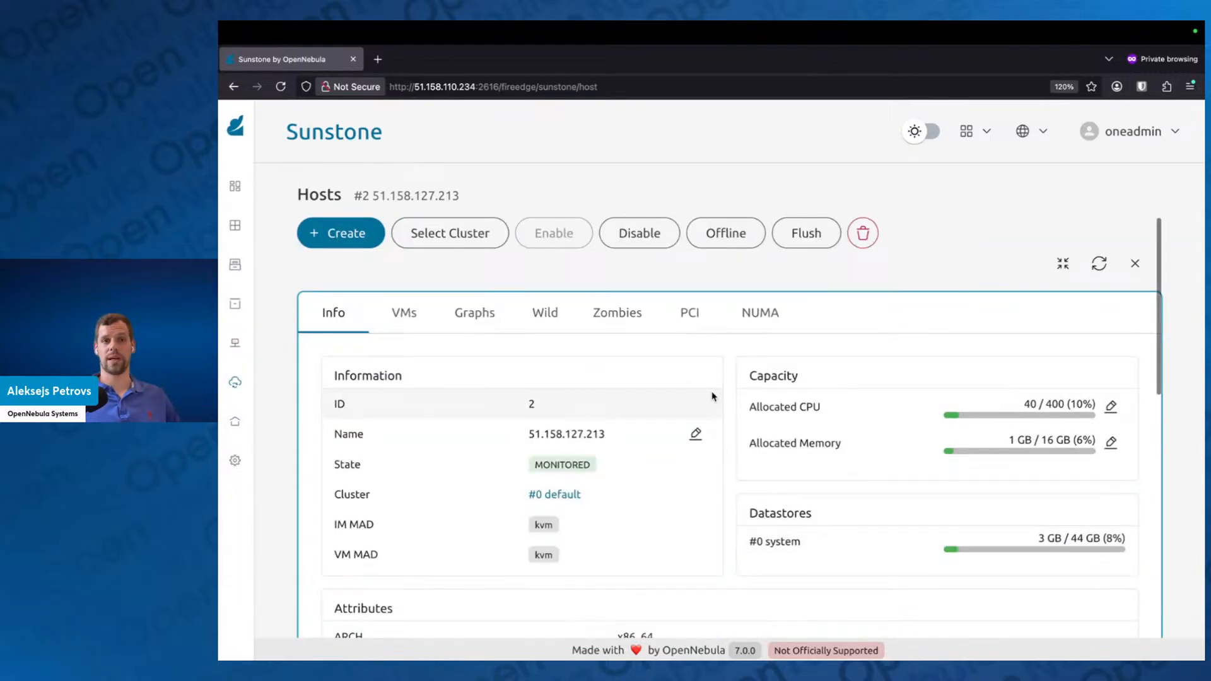
{"action": "left_click", "coordinate": [482, 317]}
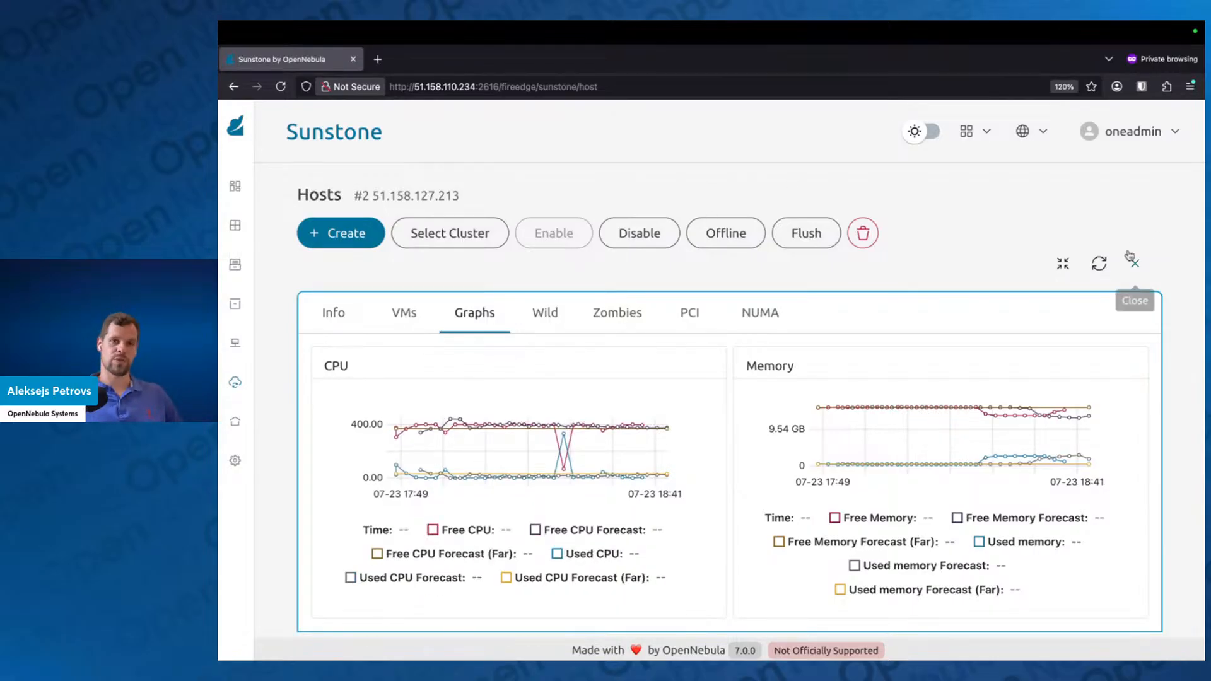
Step: Switch to the terminal and view /var/lib/one/remotes/etc/im/kvm-probes.d/forecast.conf with less
{"action": "key", "text": "ctrl+Right"}
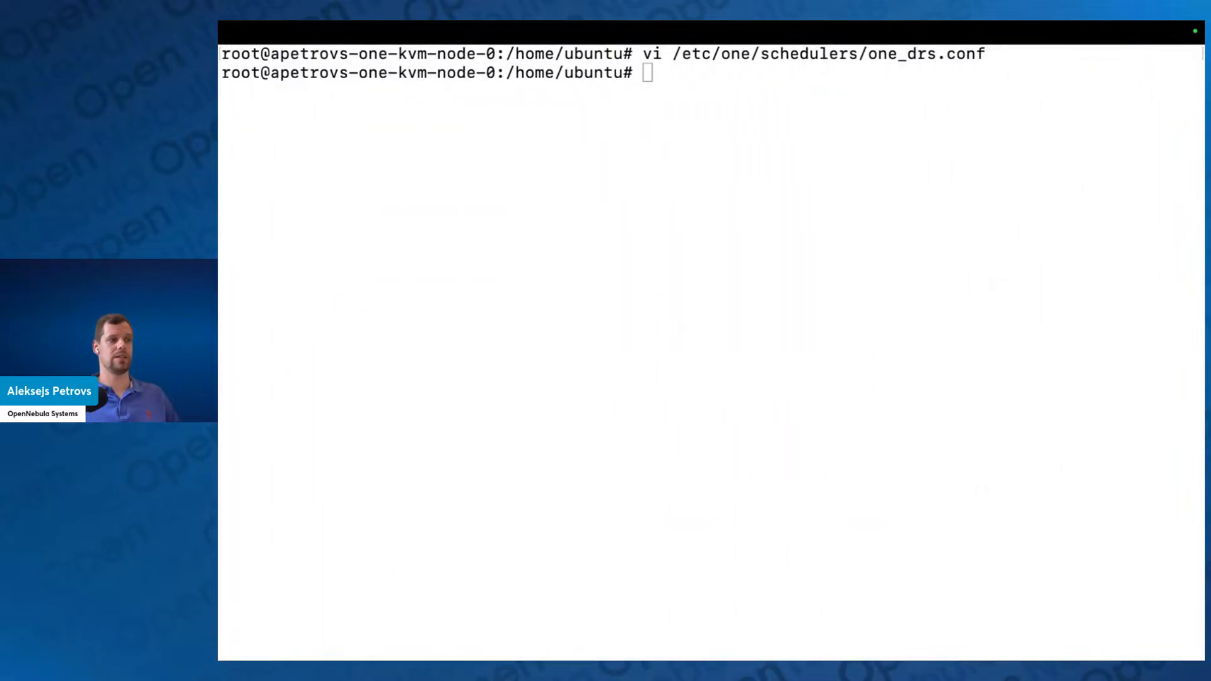
{"action": "left_click", "coordinate": [684, 540]}
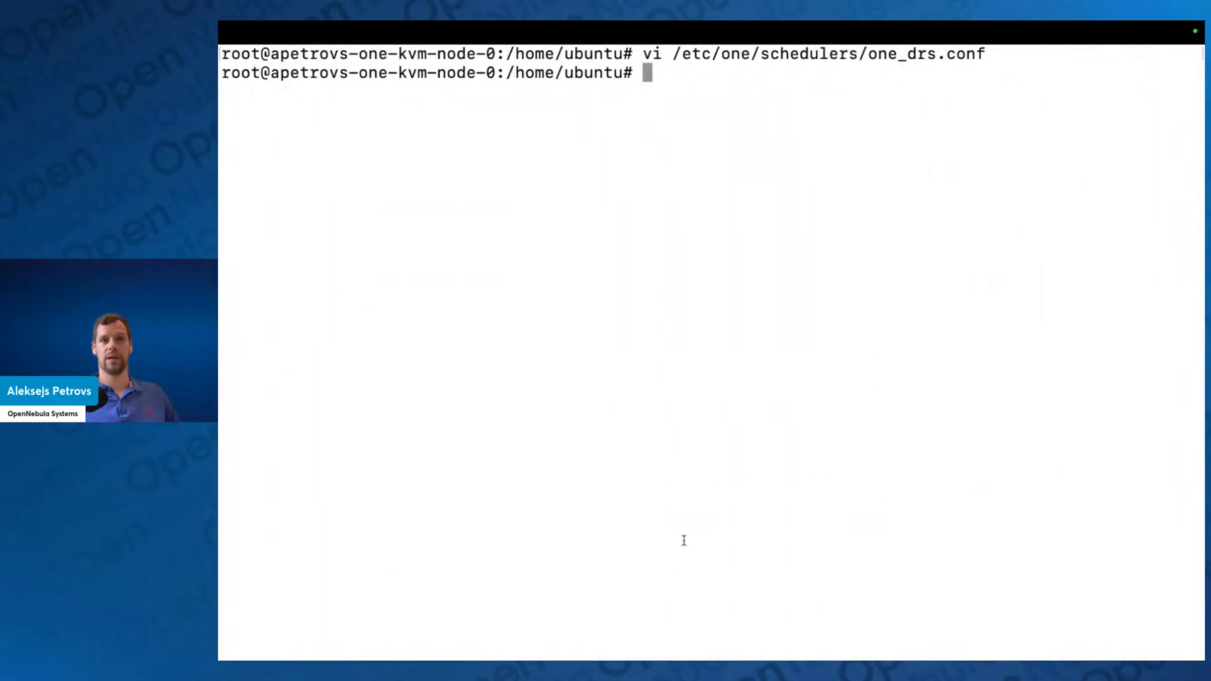
{"action": "type", "text": "less /"}
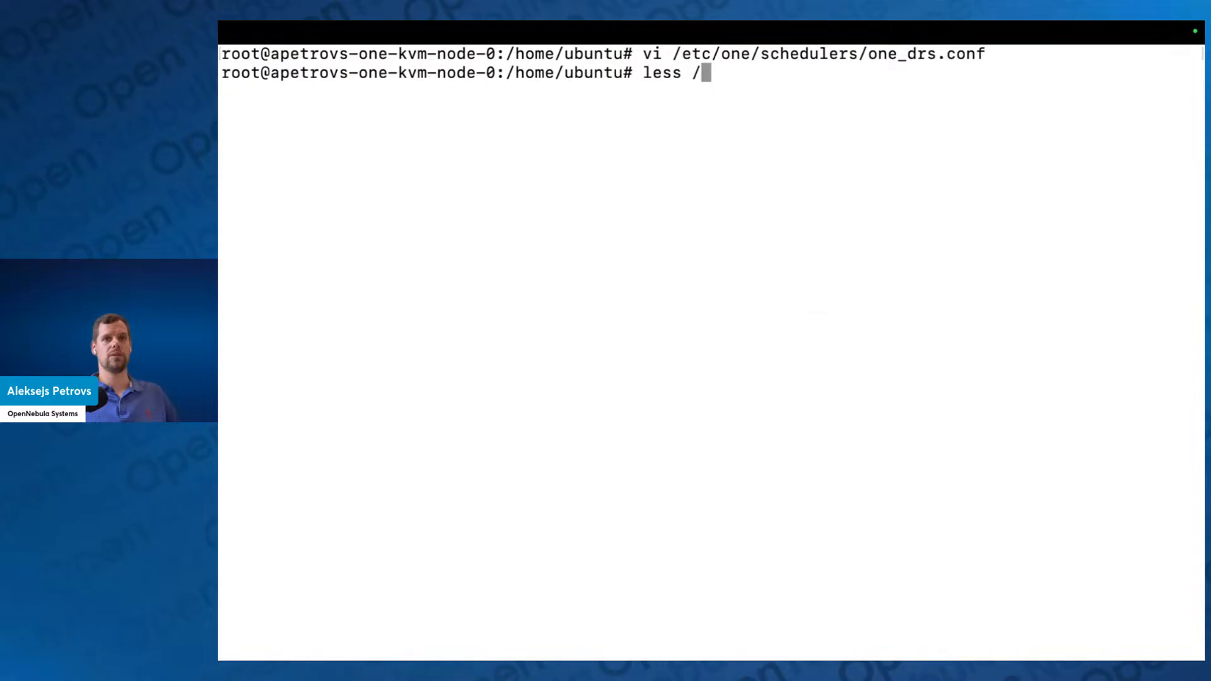
{"action": "type", "text": "var/lib"}
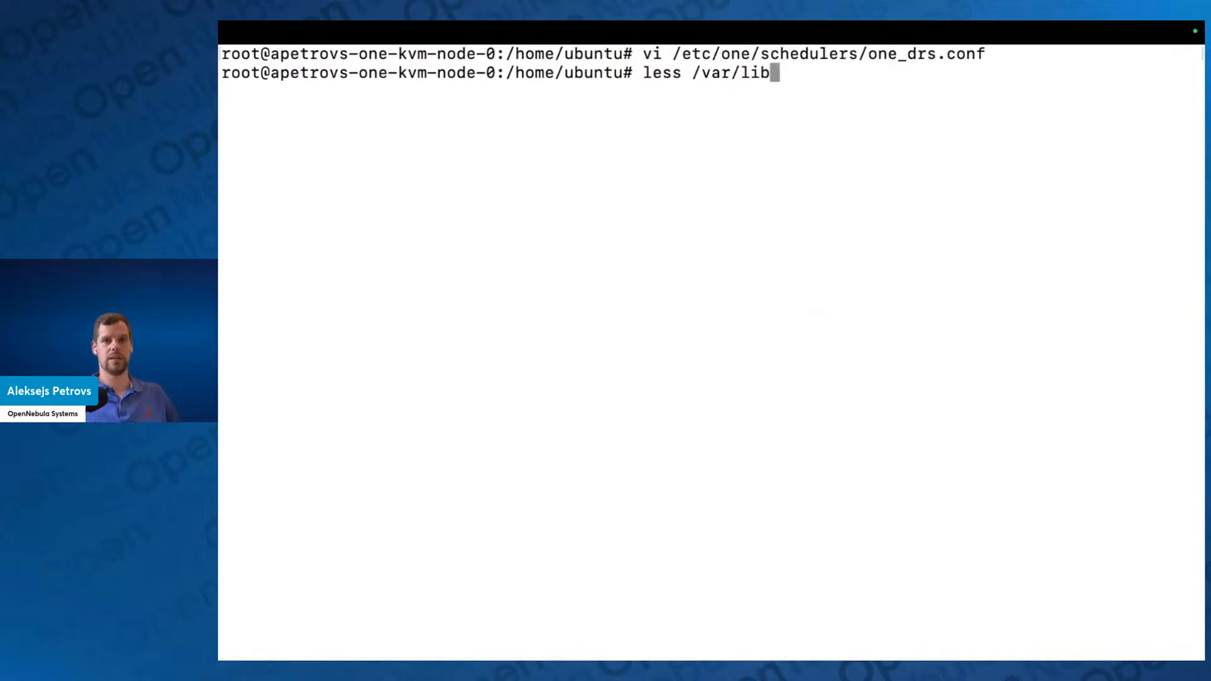
{"action": "type", "text": "/one/remotes/"}
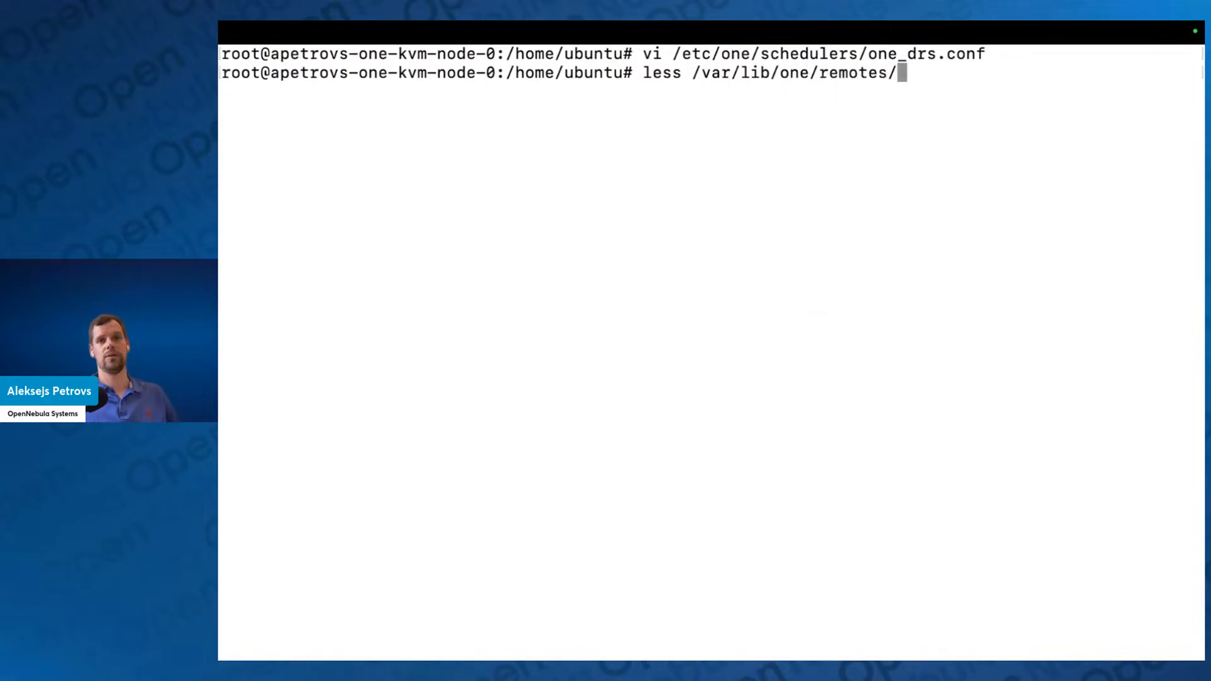
{"action": "type", "text": "etc/"}
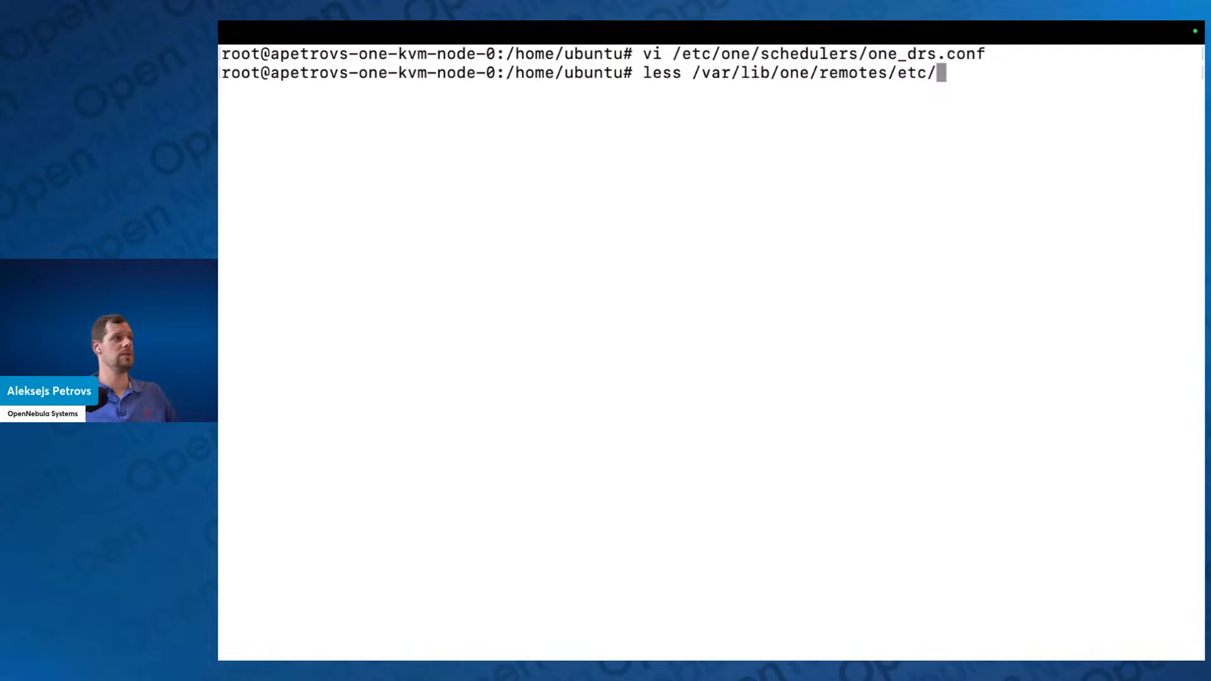
{"action": "type", "text": "im/"}
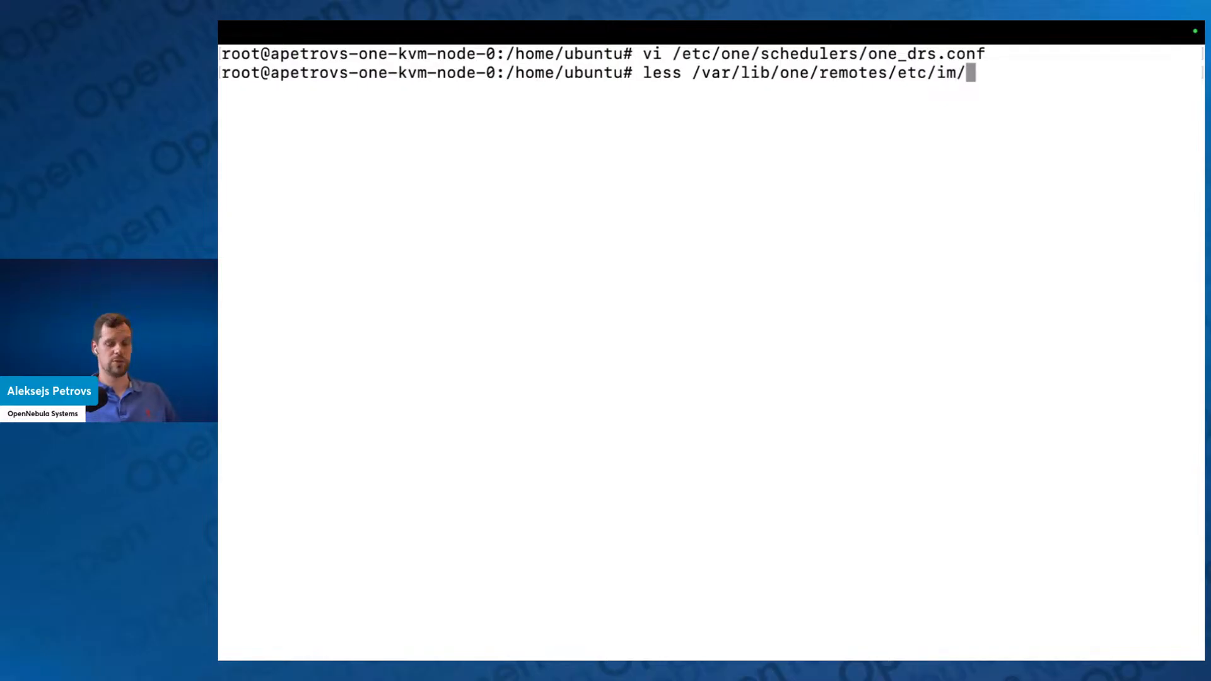
{"action": "type", "text": "kv"}
{"action": "key", "text": "Tab"}
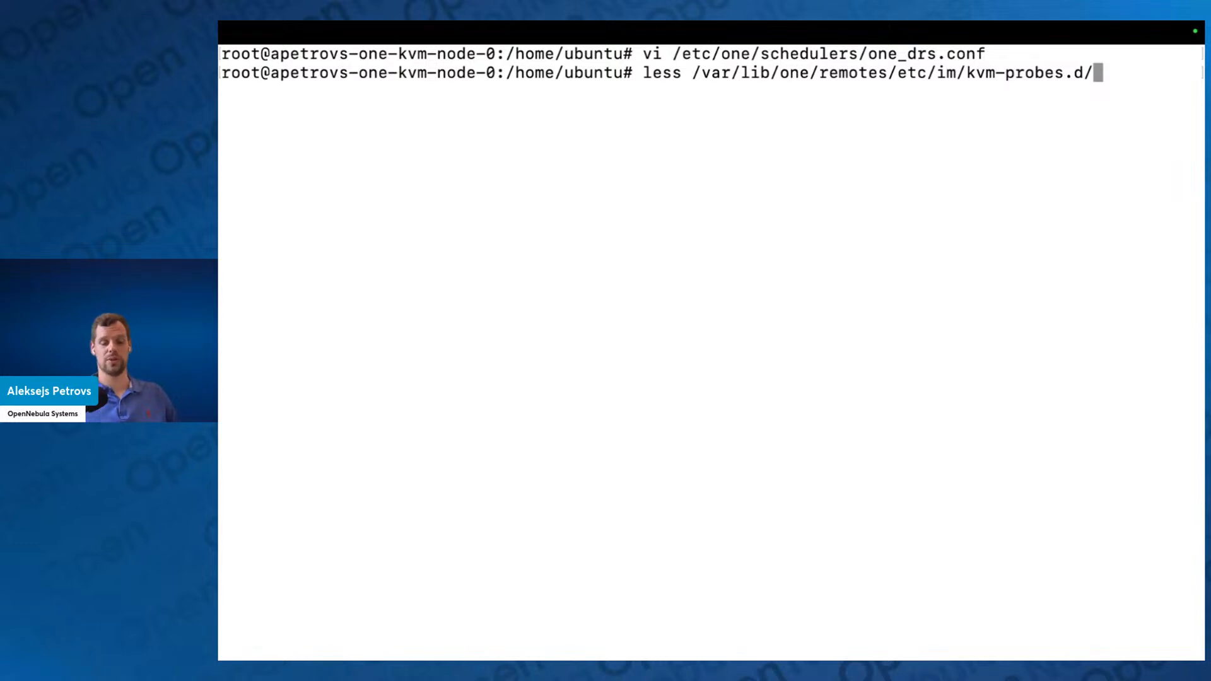
{"action": "type", "text": "fo"}
{"action": "key", "text": "Tab"}
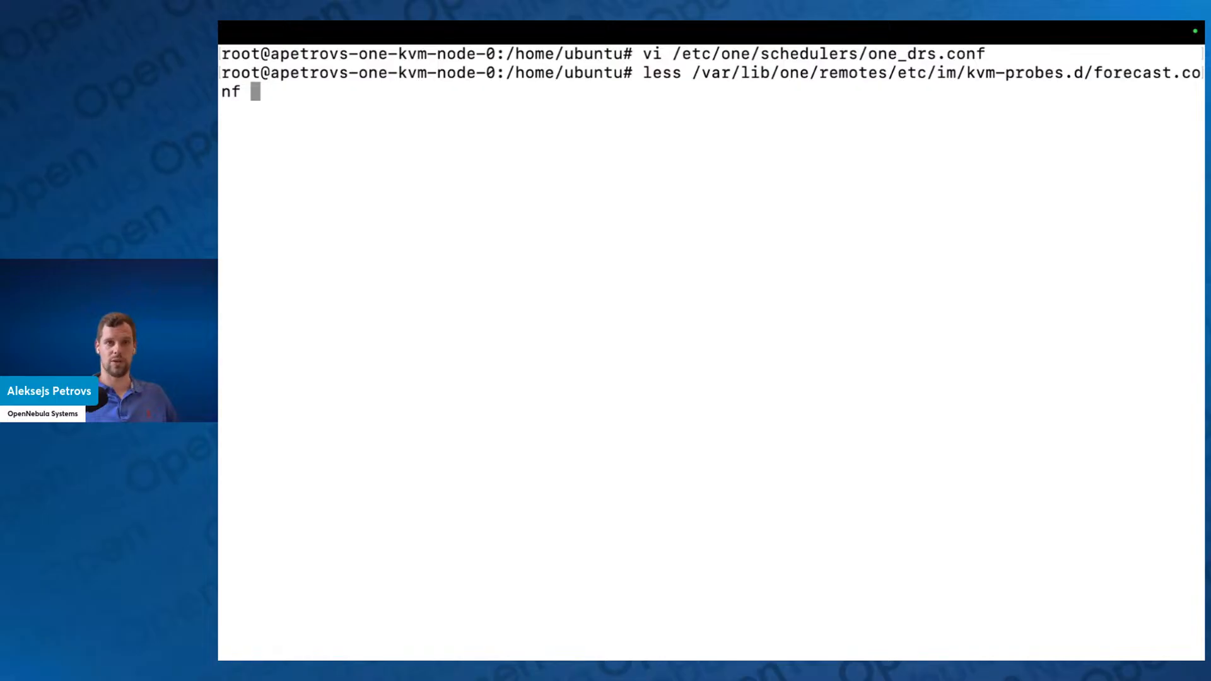
{"action": "key", "text": "Return"}
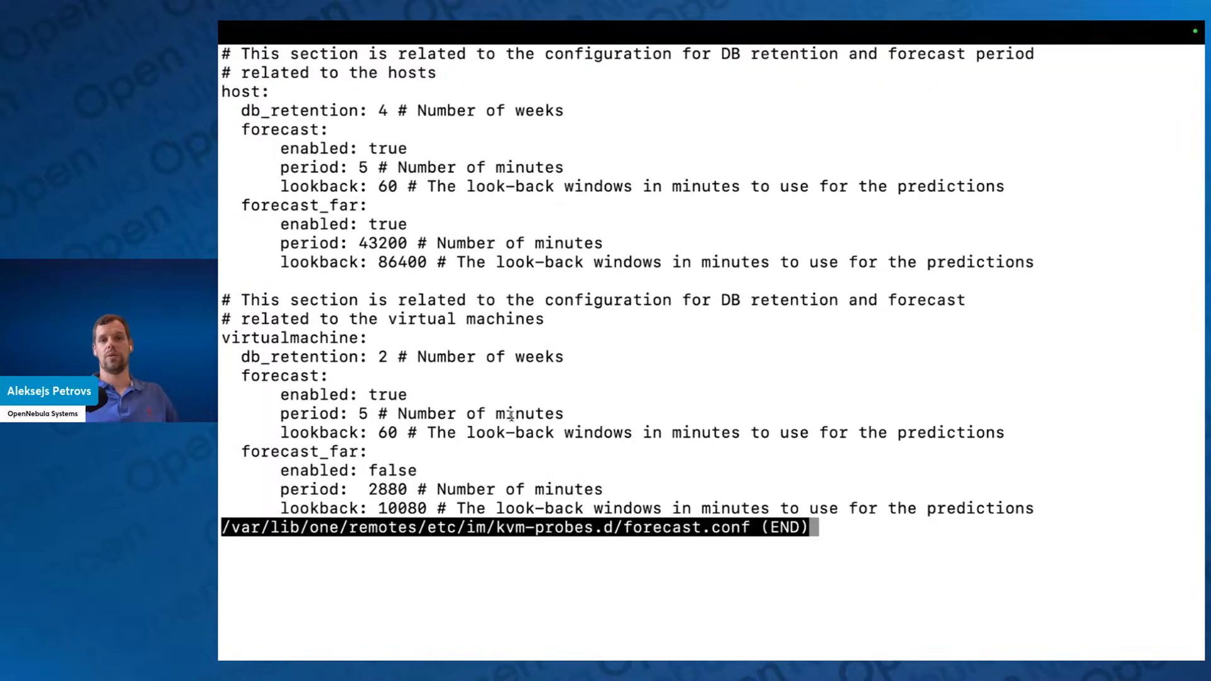
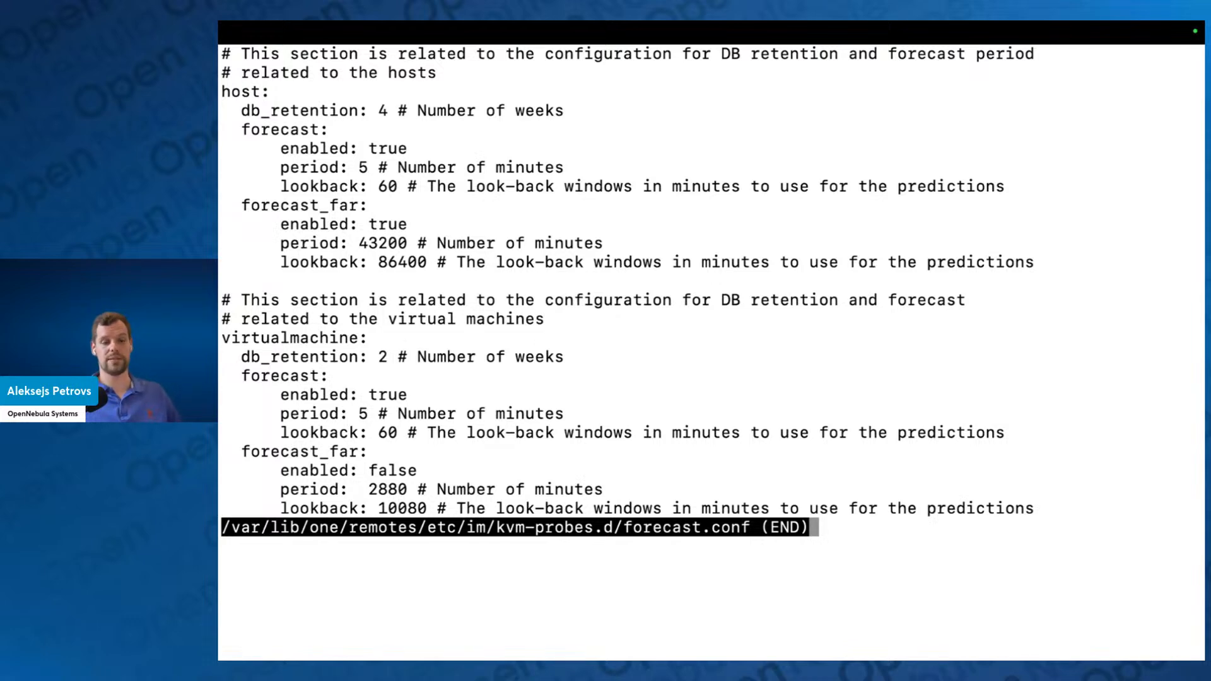
Step: Close forecast.conf and return to Sunstone to check the hosts list and the information of host 51.158.127.213
{"action": "key", "text": "q"}
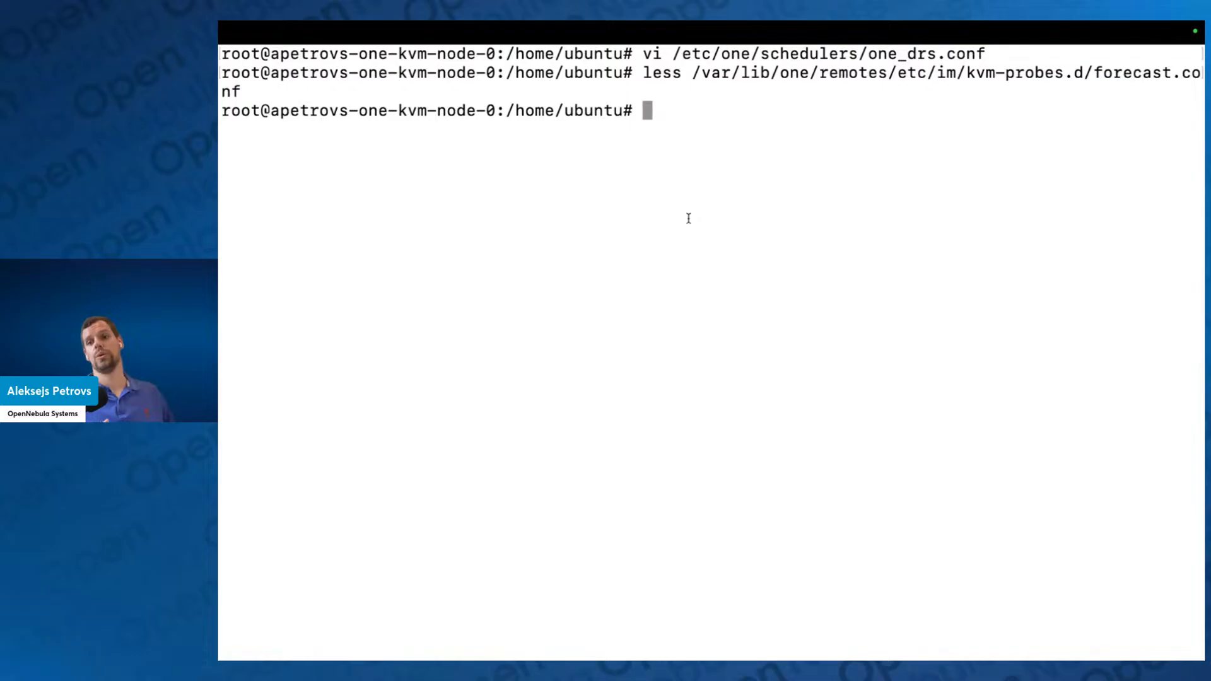
{"action": "key", "text": "ctrl+Left"}
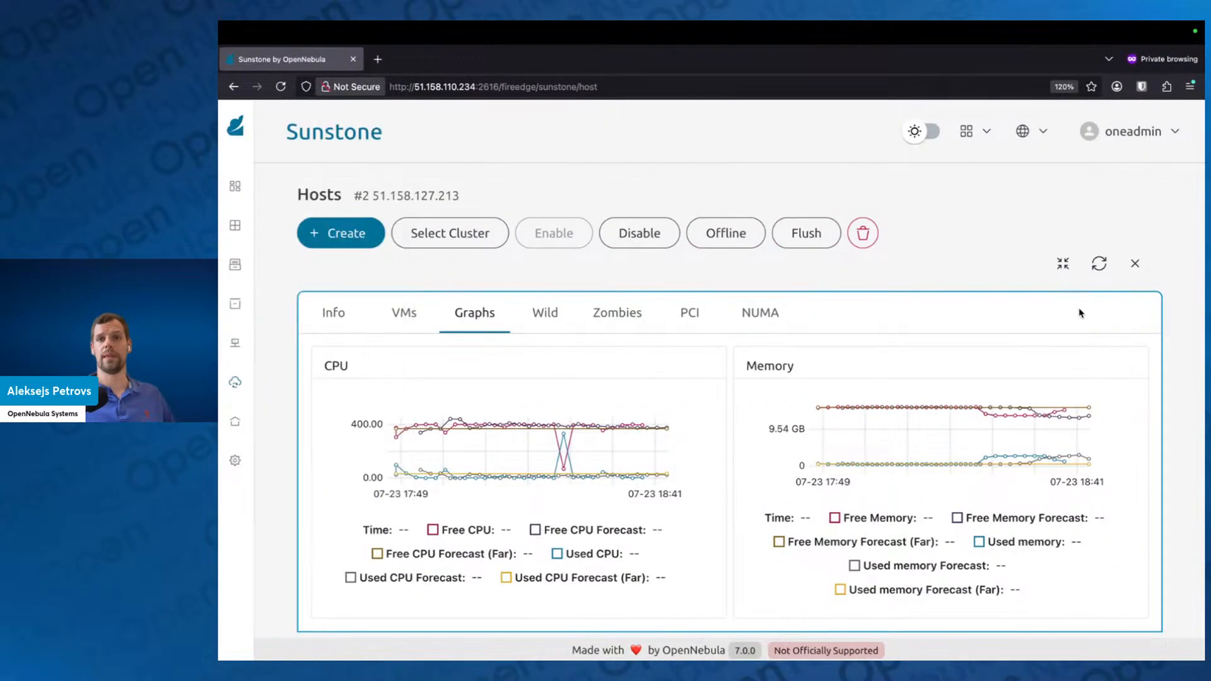
{"action": "left_click", "coordinate": [1134, 263]}
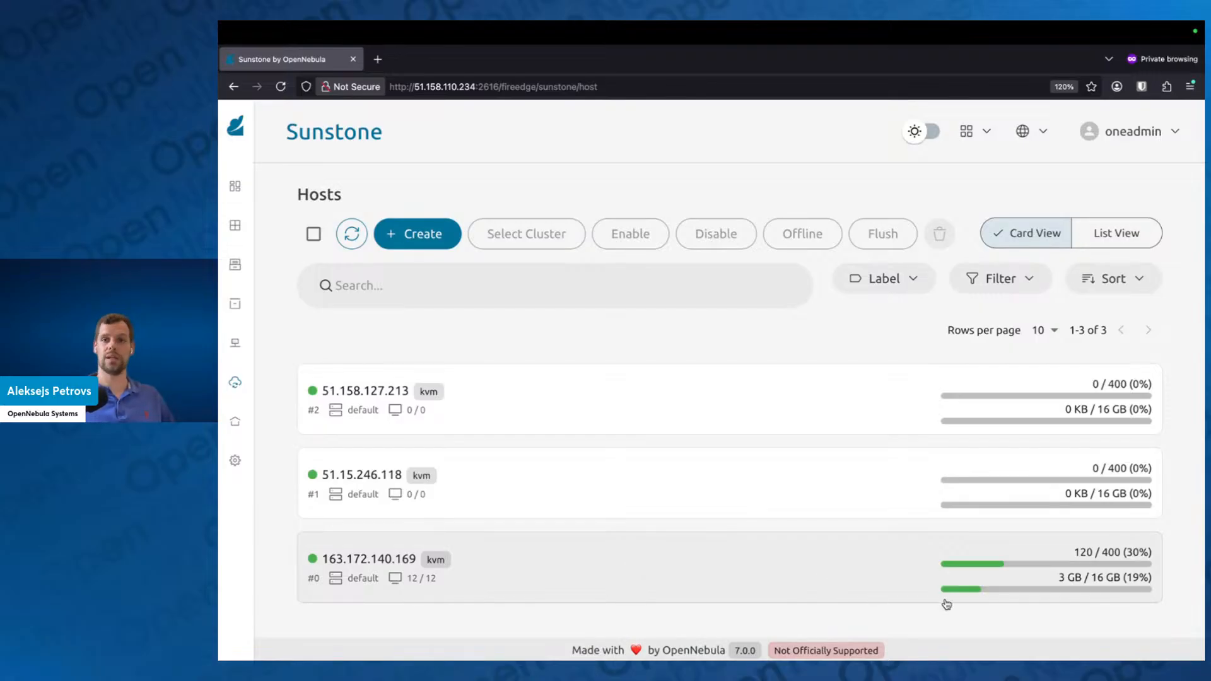
{"action": "mouse_move", "coordinate": [987, 578]}
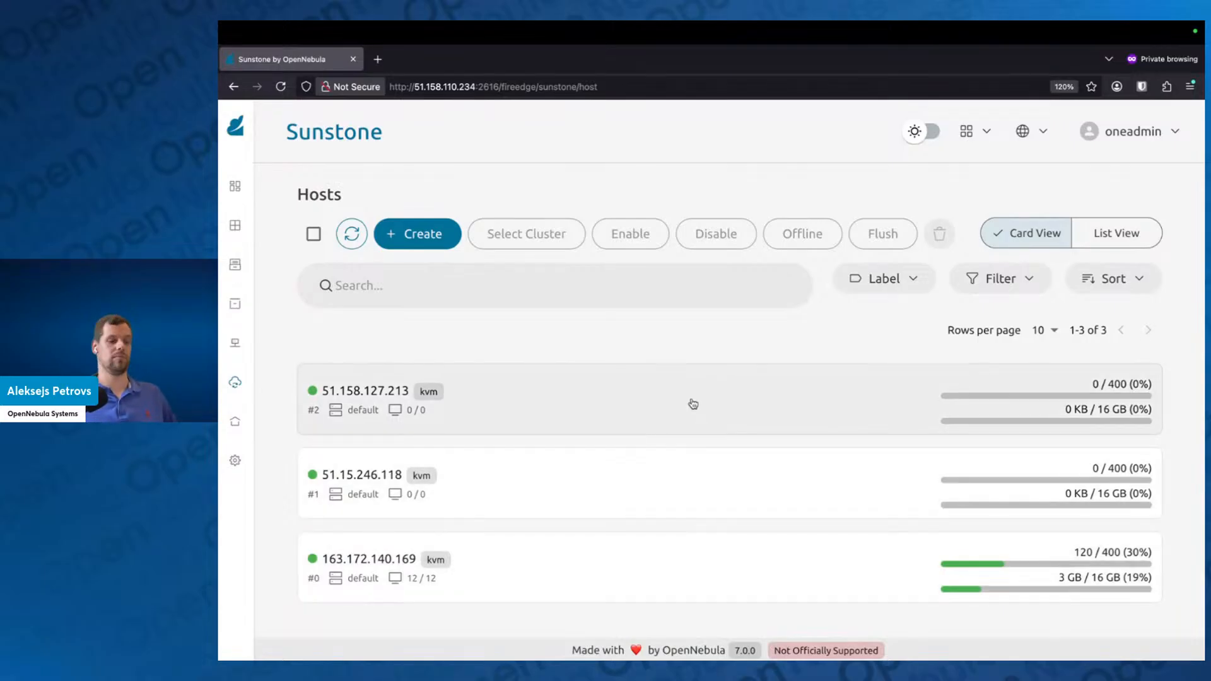
{"action": "left_click", "coordinate": [692, 404]}
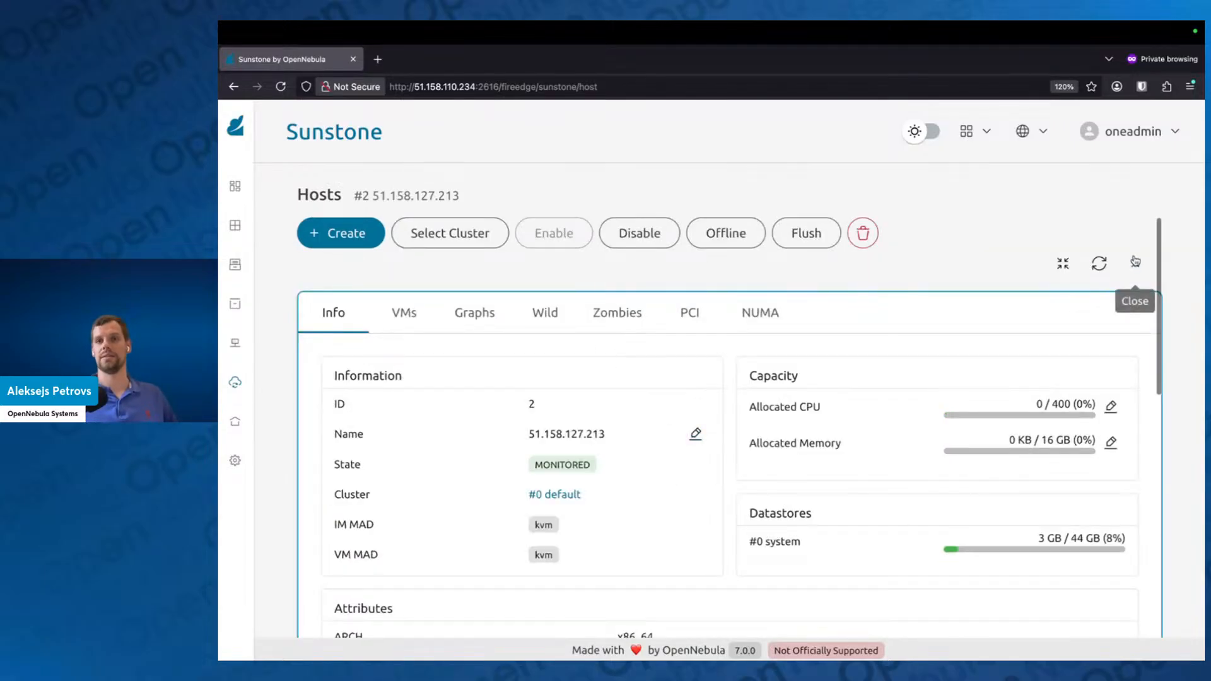
{"action": "left_click", "coordinate": [1135, 261]}
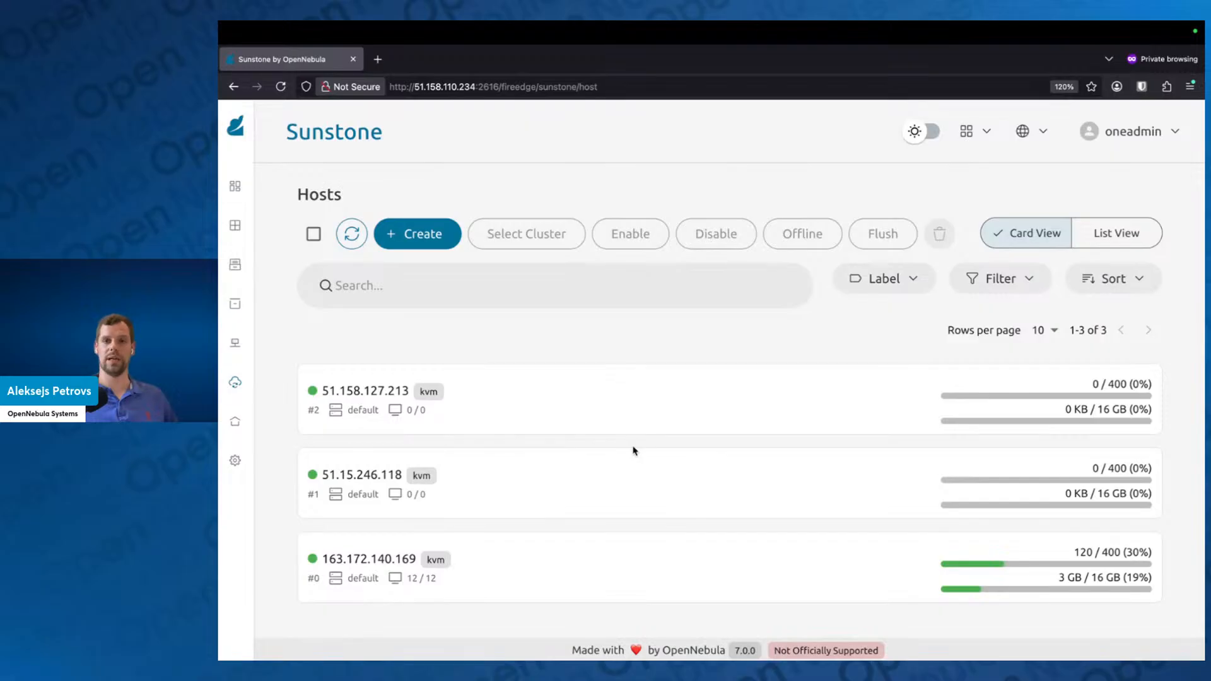
Step: Open the default cluster in full view and disable OneDRS for it
{"action": "mouse_move", "coordinate": [272, 382]}
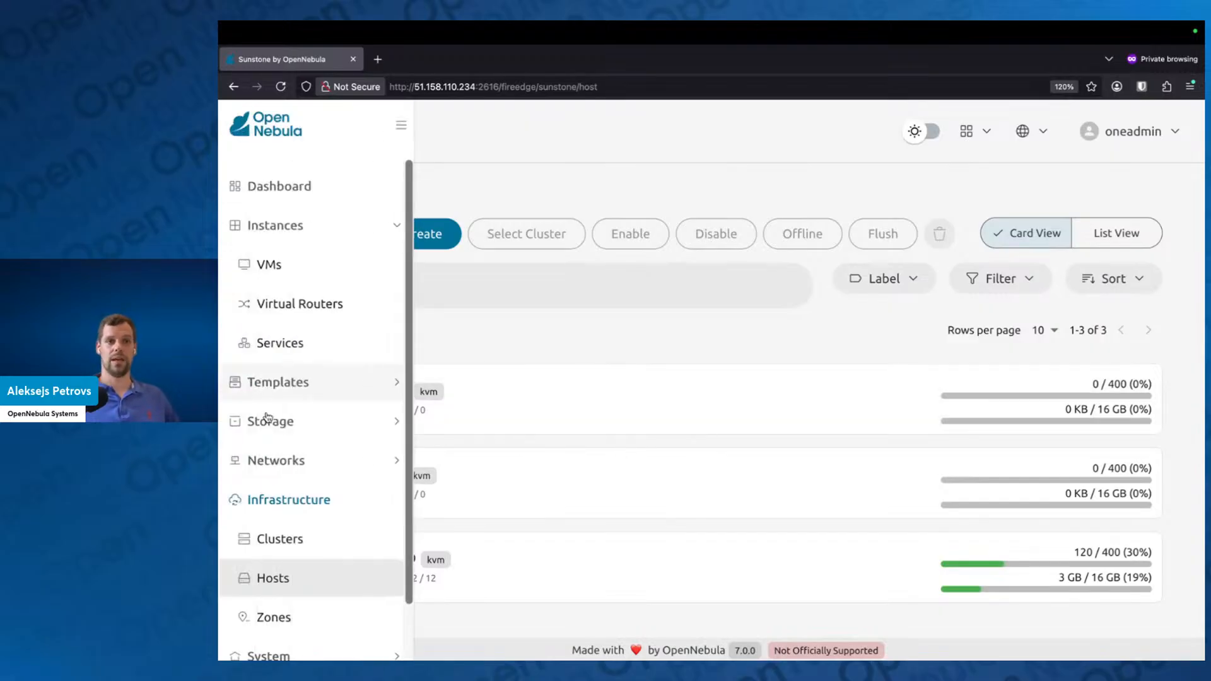
{"action": "left_click", "coordinate": [302, 537]}
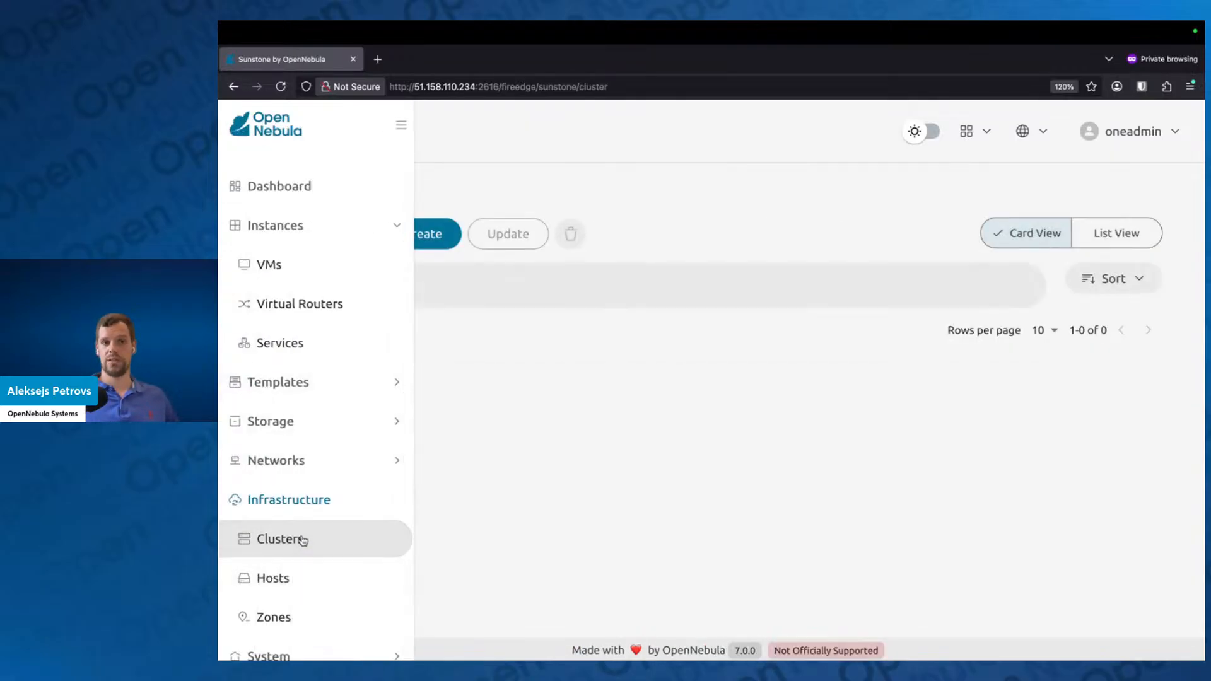
{"action": "left_click", "coordinate": [532, 395]}
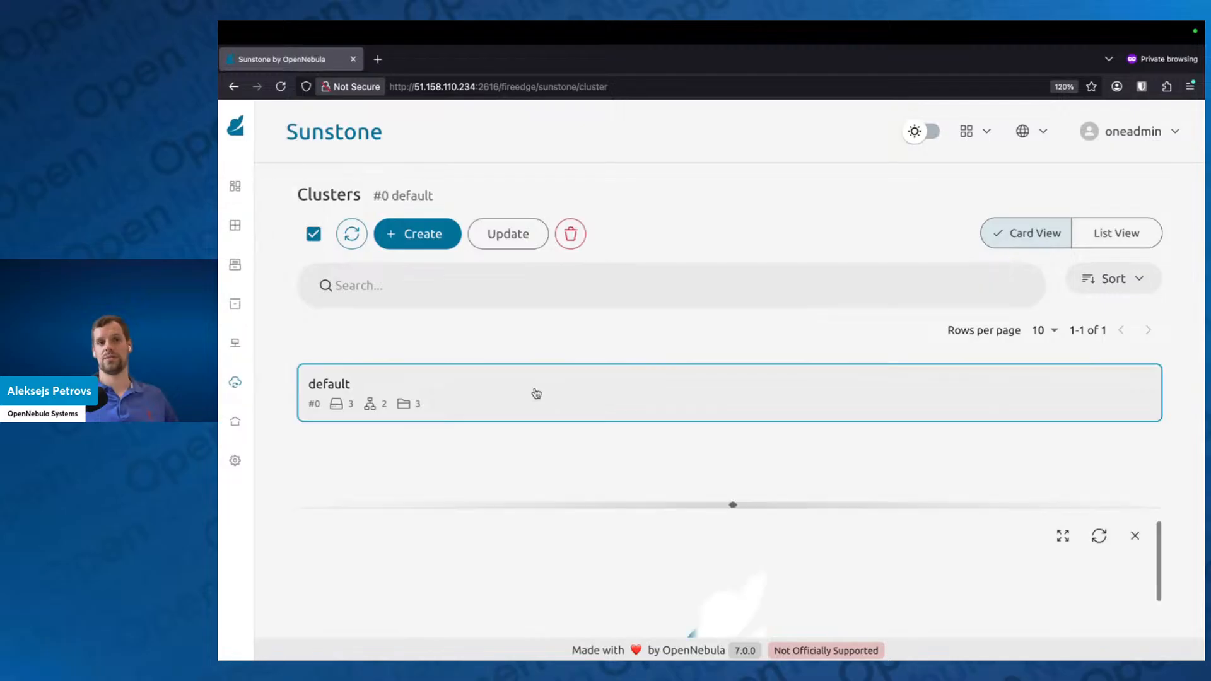
{"action": "left_click", "coordinate": [1063, 537]}
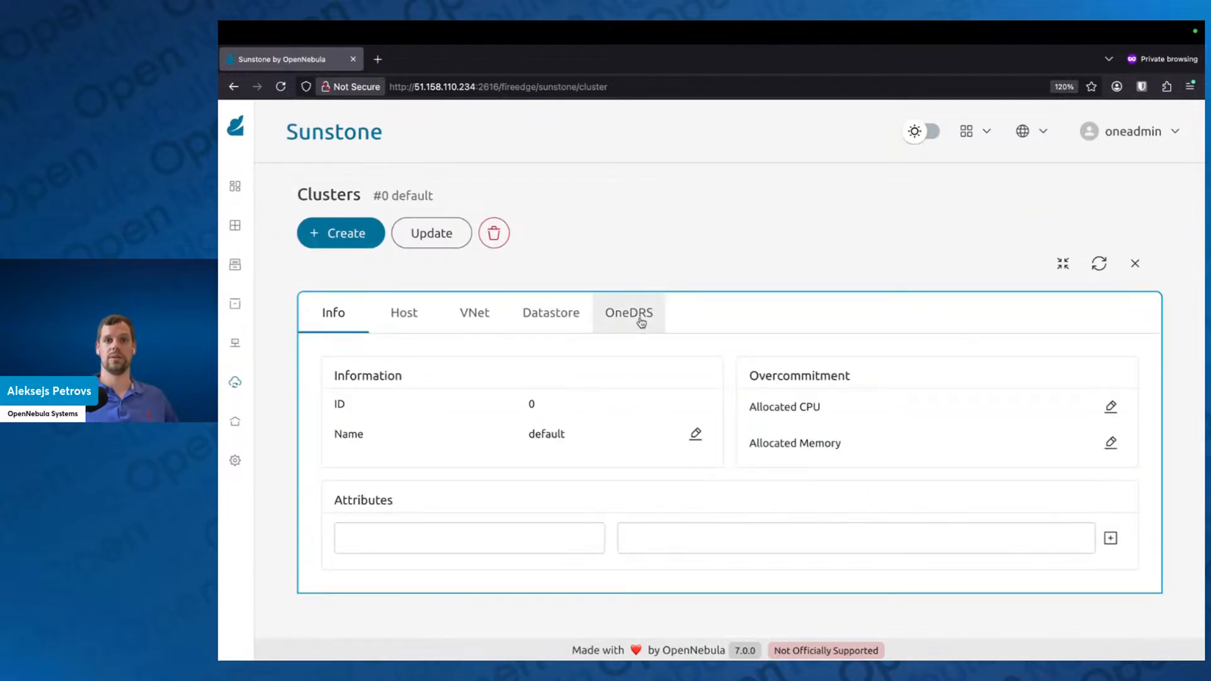
{"action": "left_click", "coordinate": [637, 316]}
{"action": "left_click", "coordinate": [521, 384]}
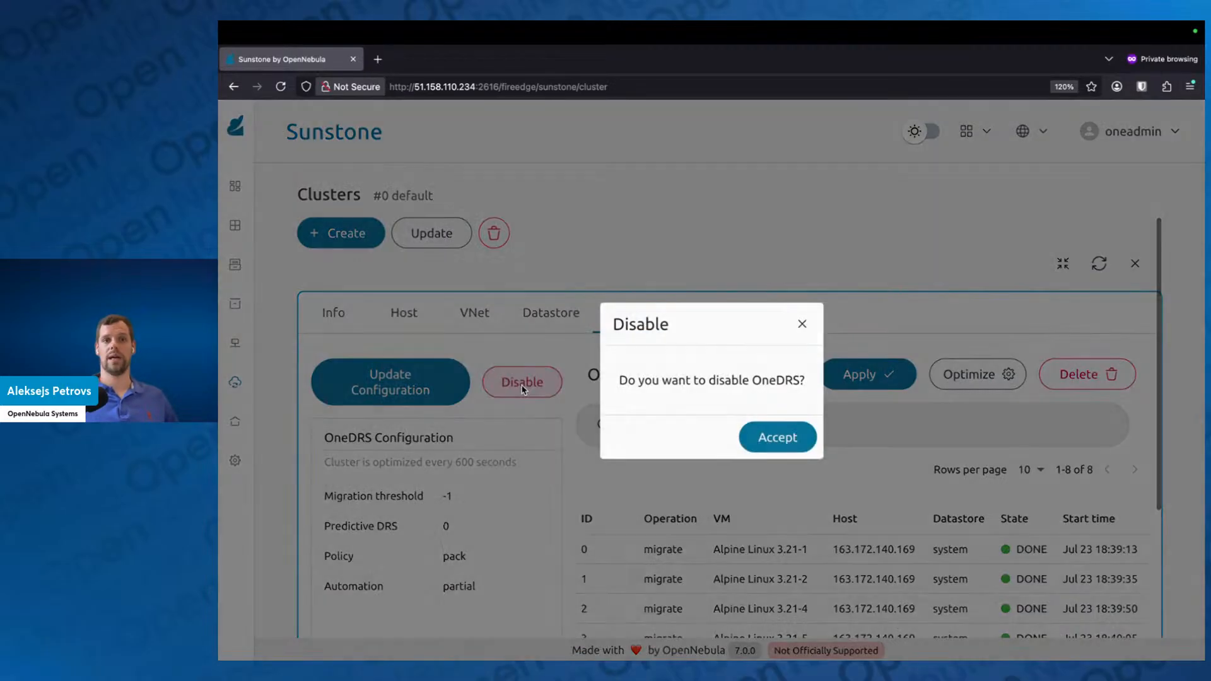
{"action": "left_click", "coordinate": [775, 438]}
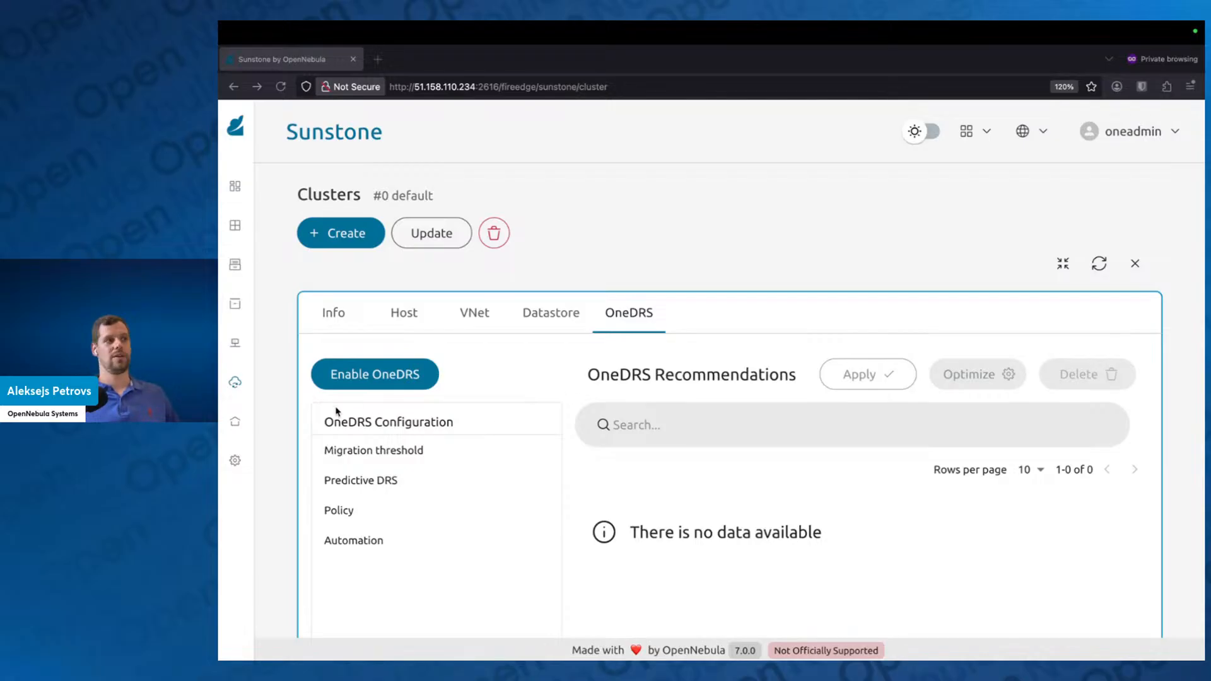
Step: Switch to the Google Slides presentation
{"action": "key", "text": "ctrl+Left"}
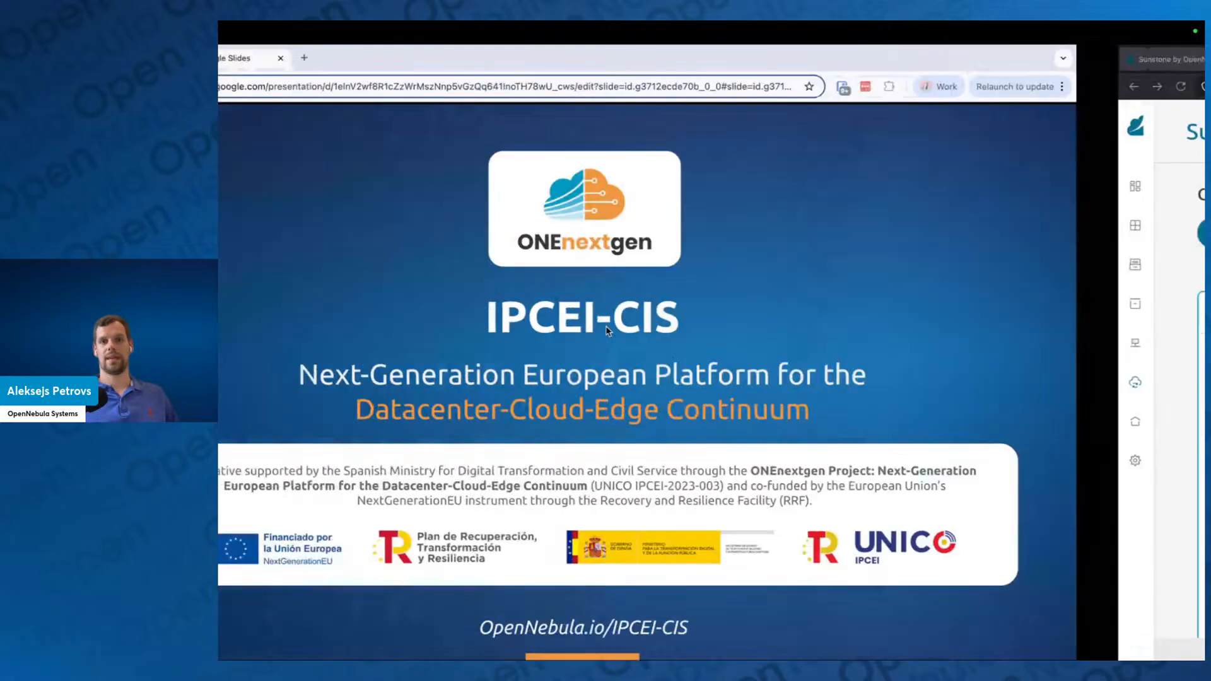